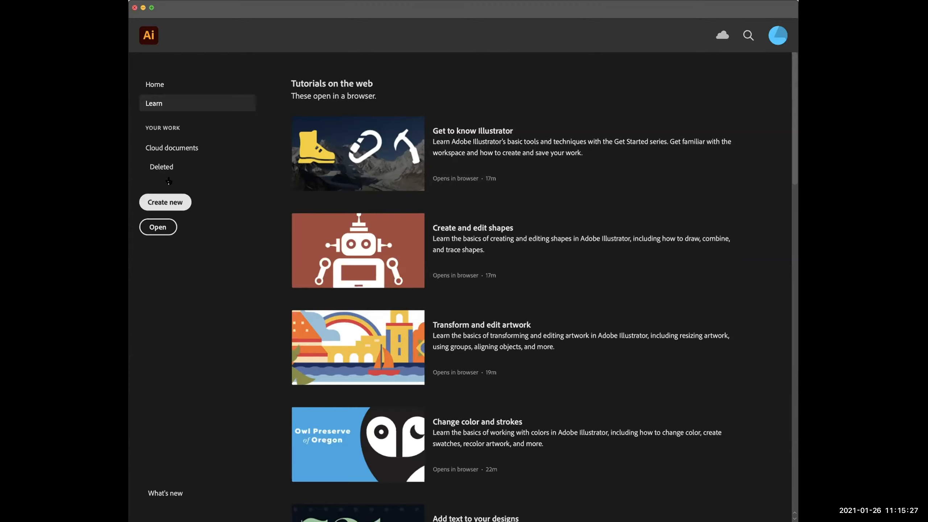
# Create a new print document from the Letter preset in landscape orientation, 792 x 612 pt.
pyautogui.click(161, 203)
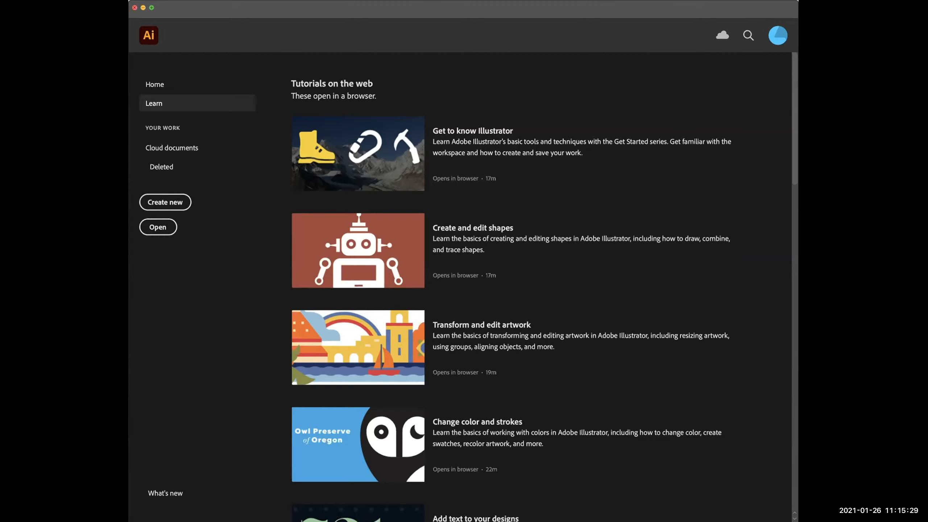
pyautogui.click(186, 0)
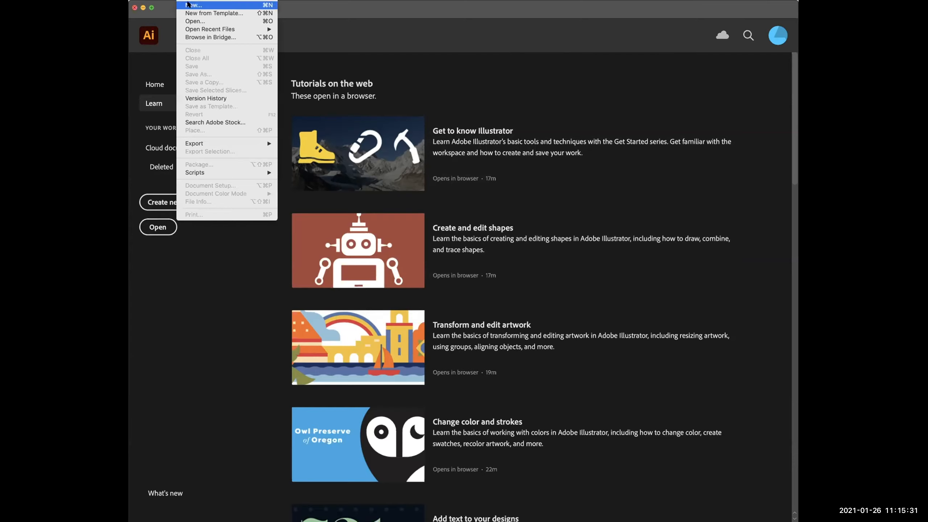
pyautogui.click(188, 4)
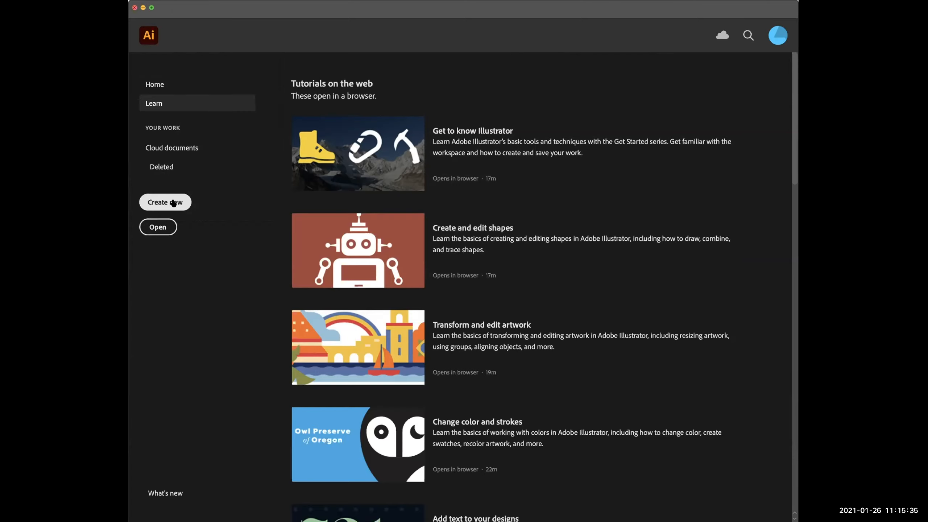
pyautogui.click(175, 213)
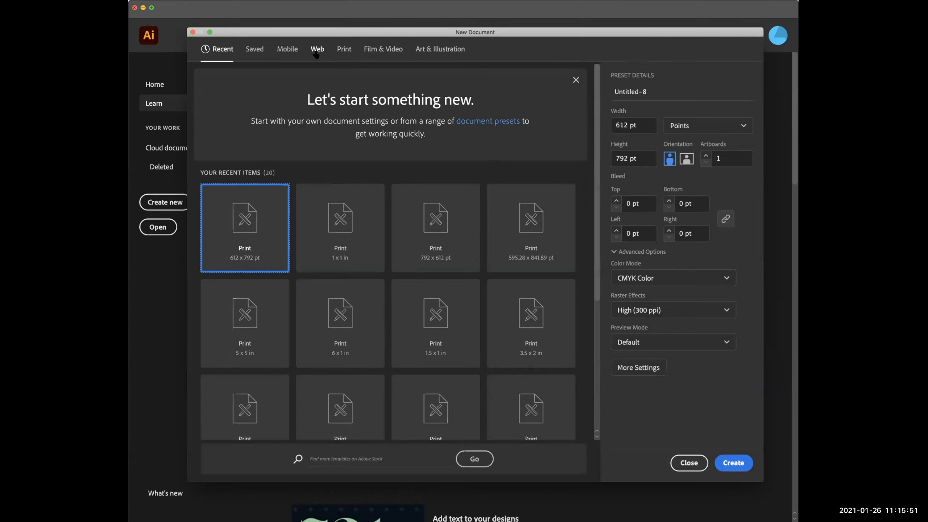
pyautogui.click(343, 50)
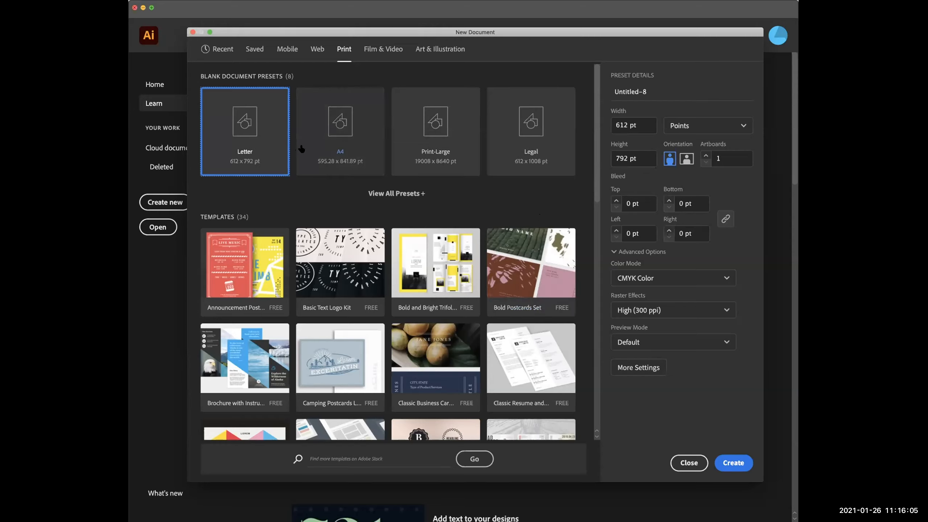
pyautogui.click(685, 159)
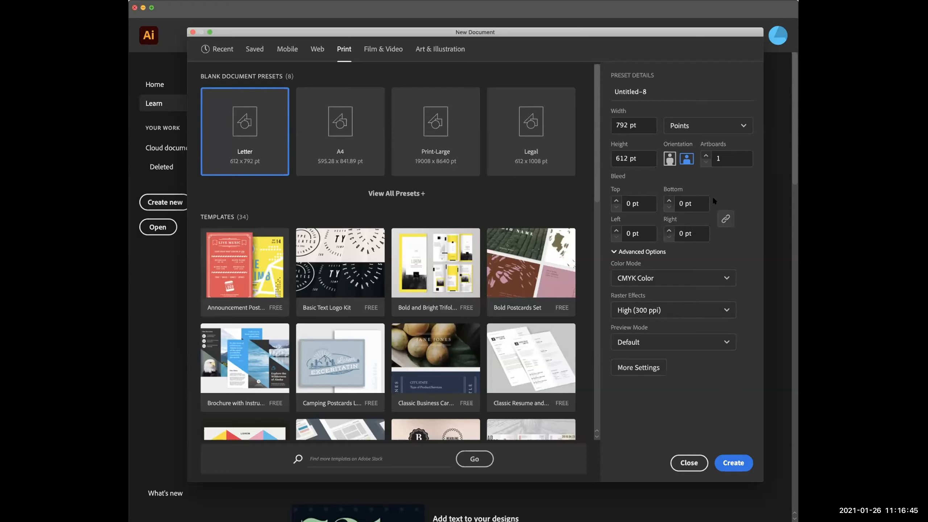
pyautogui.click(733, 463)
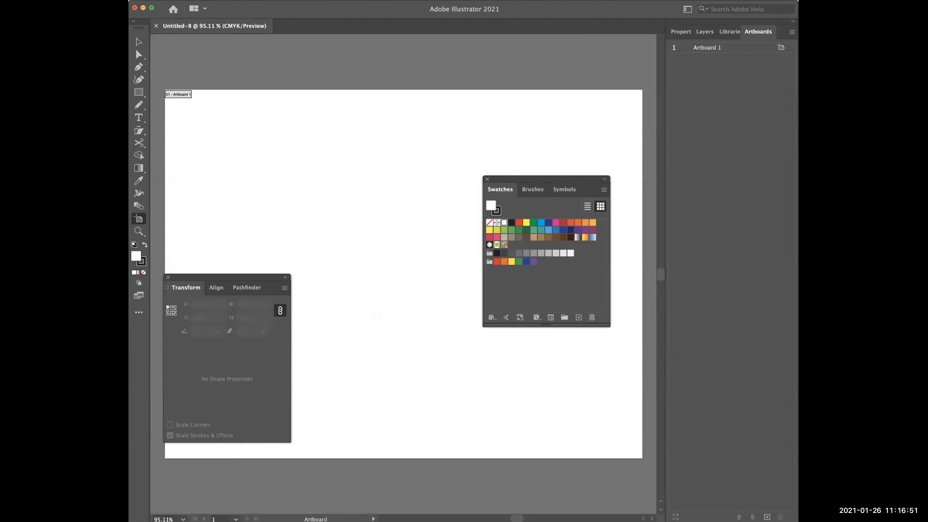
# Reset the Essentials workspace to its default panel layout and widen the application window.
pyautogui.click(341, 0)
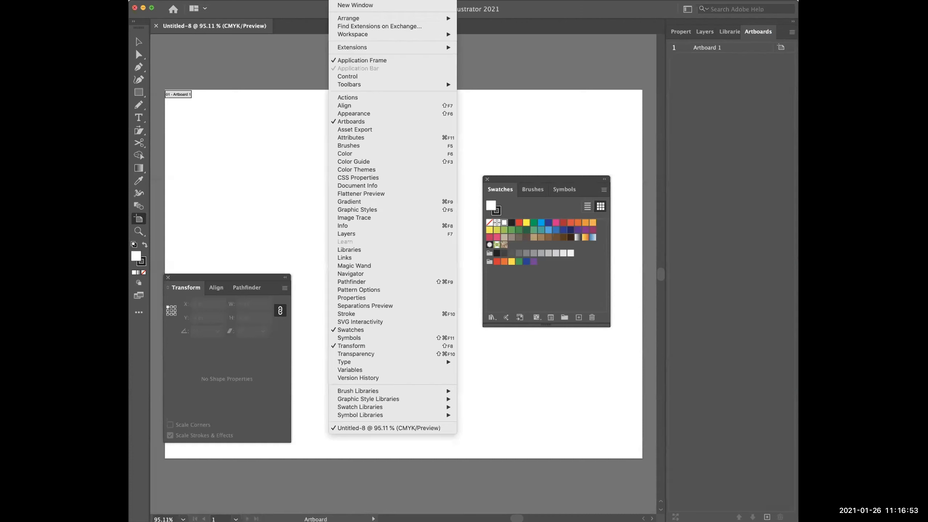
pyautogui.moveTo(362, 35)
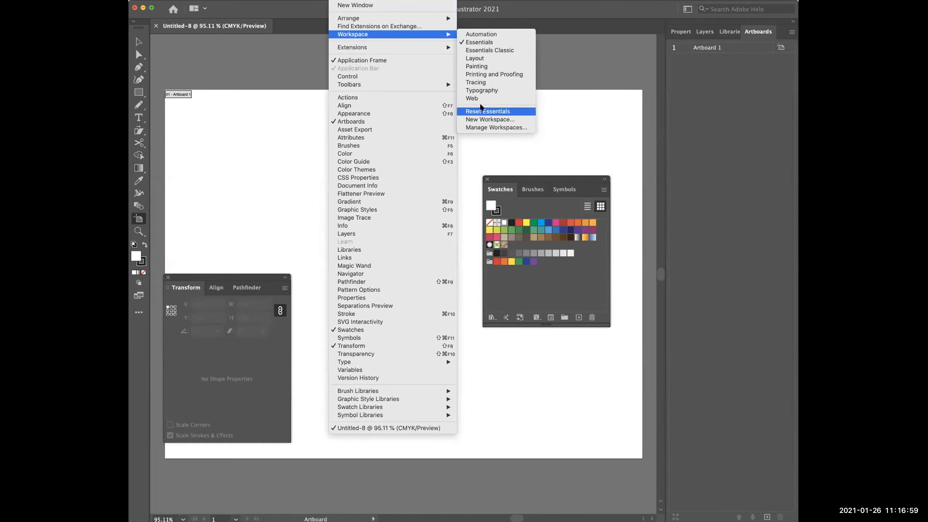
pyautogui.click(481, 112)
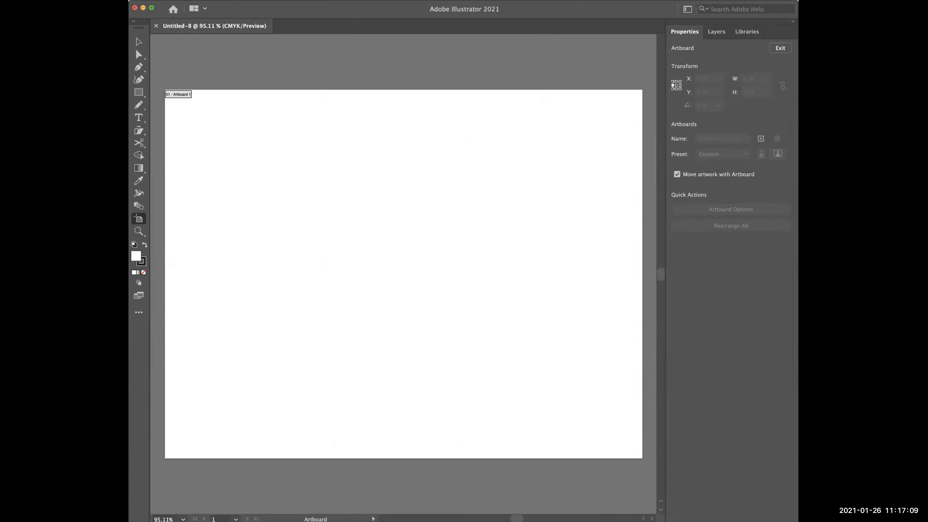
pyautogui.moveTo(797, 520); pyautogui.dragTo(838, 521)
pyautogui.press('space')
pyautogui.moveTo(416, 299); pyautogui.dragTo(457, 283)
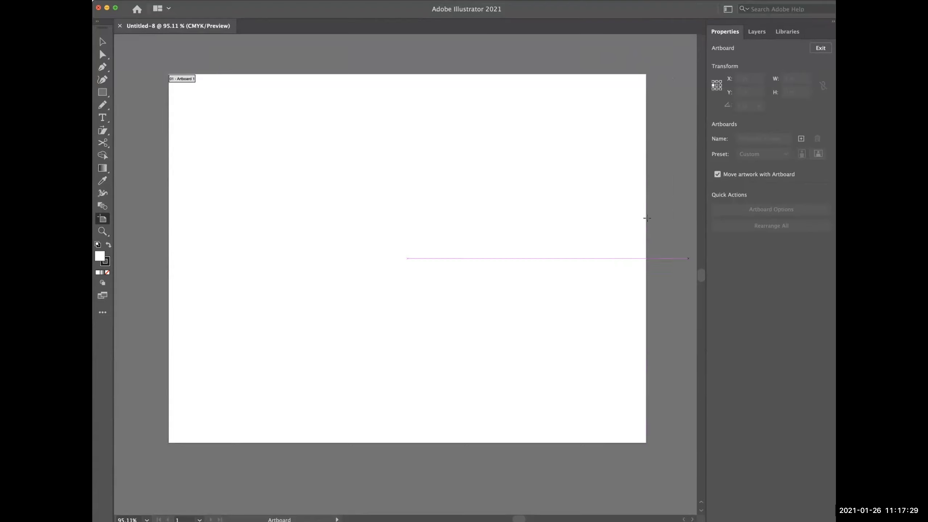
# Draw an ellipse about 231 x 215 pt overlapping the artboard's left edge, fill it with black, and deselect it.
pyautogui.click(103, 94)
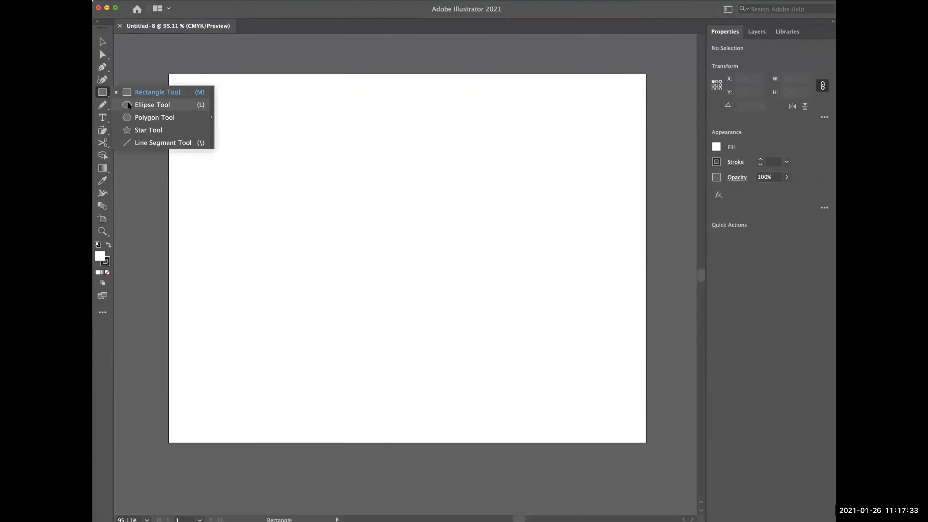
pyautogui.click(129, 106)
pyautogui.moveTo(126, 183); pyautogui.dragTo(267, 315)
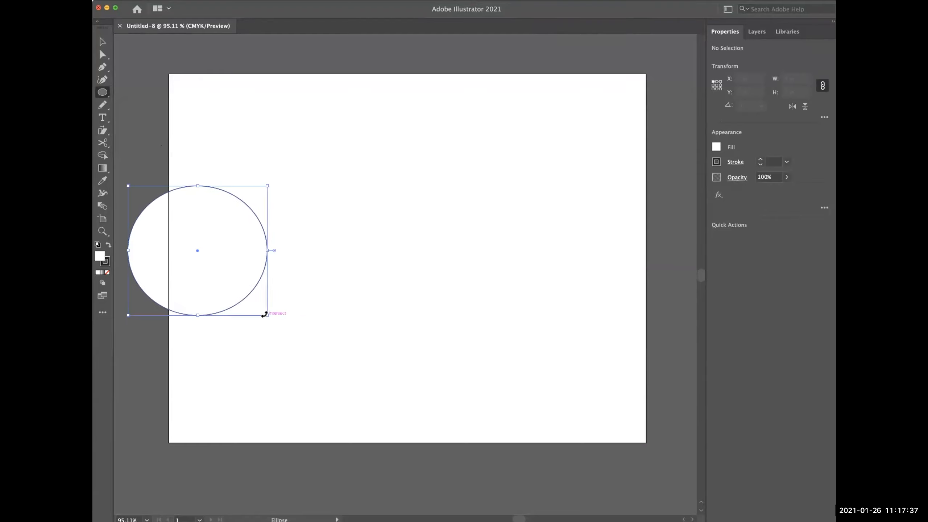
pyautogui.click(716, 147)
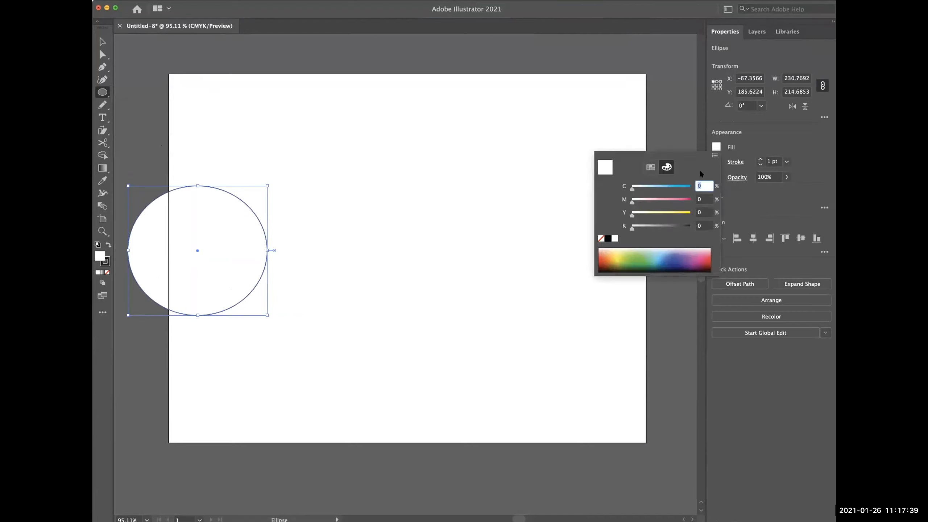
pyautogui.click(608, 238)
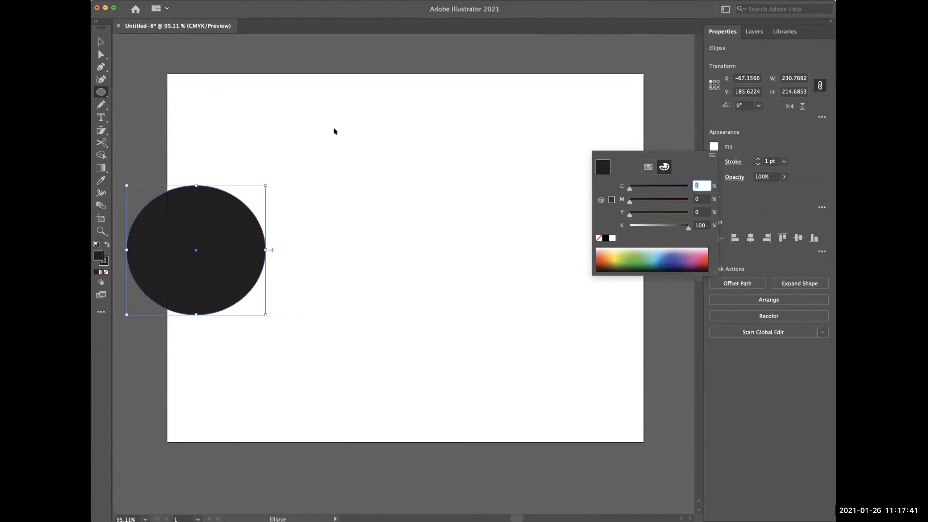
pyautogui.click(102, 42)
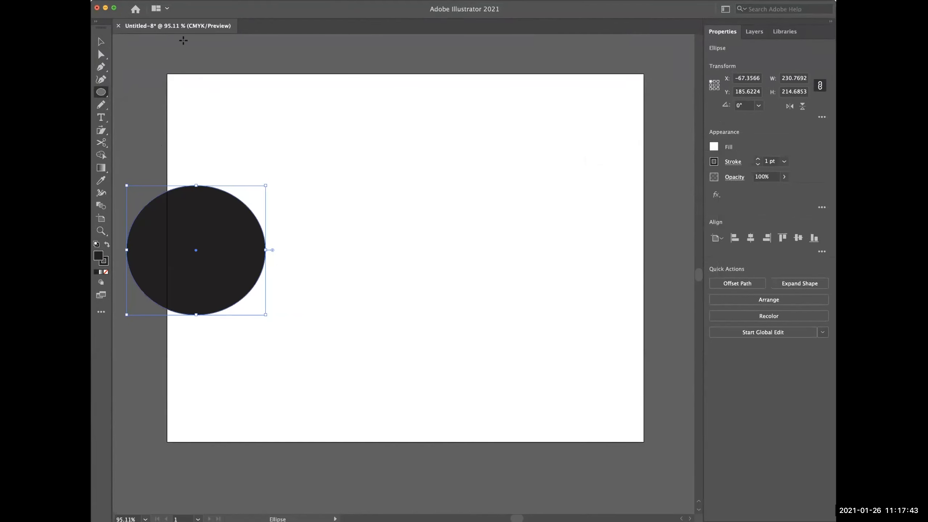
pyautogui.click(99, 43)
pyautogui.click(152, 47)
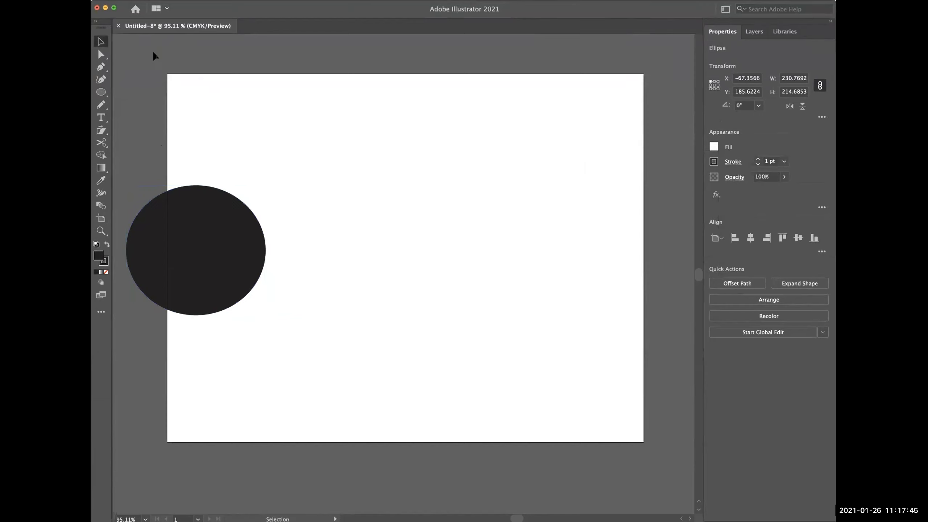
# Preview how the artwork is clipped to the artboard in Save for Web (Legacy), and leave without exporting.
pyautogui.click(148, 1)
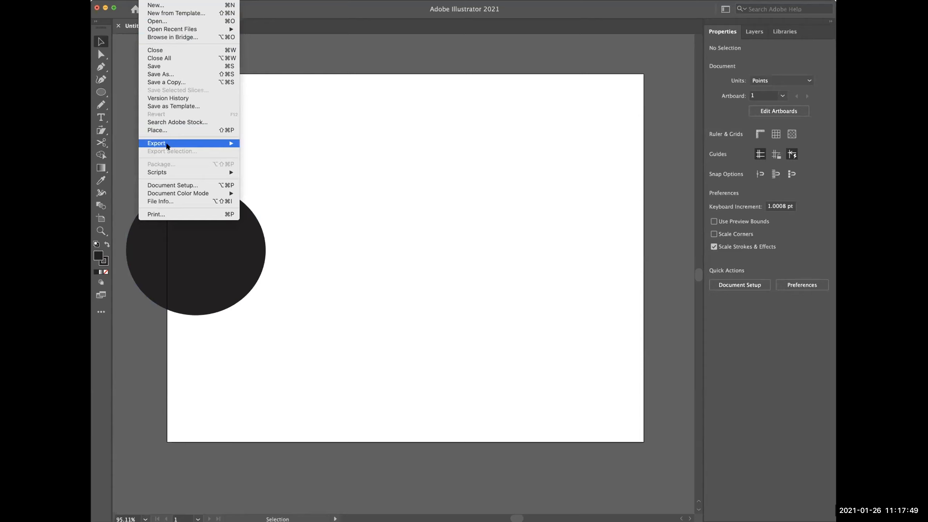
pyautogui.moveTo(184, 145)
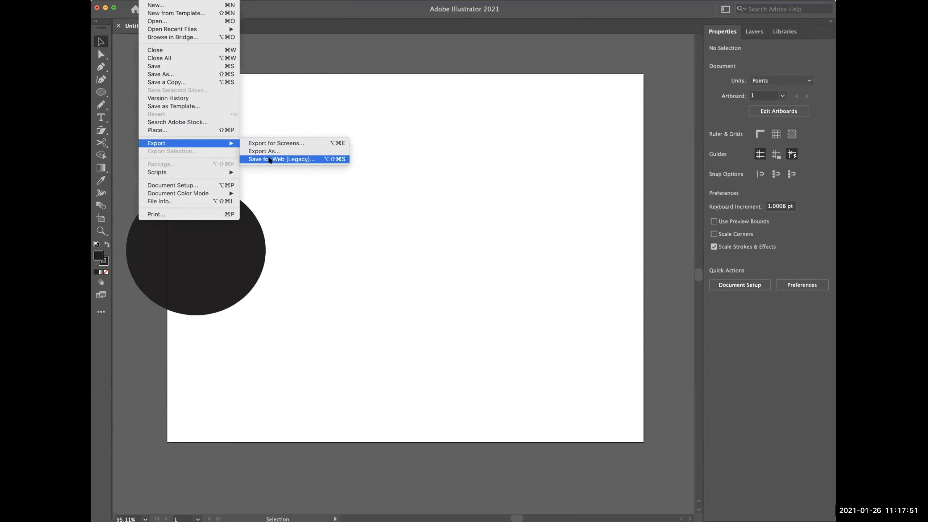
pyautogui.click(274, 160)
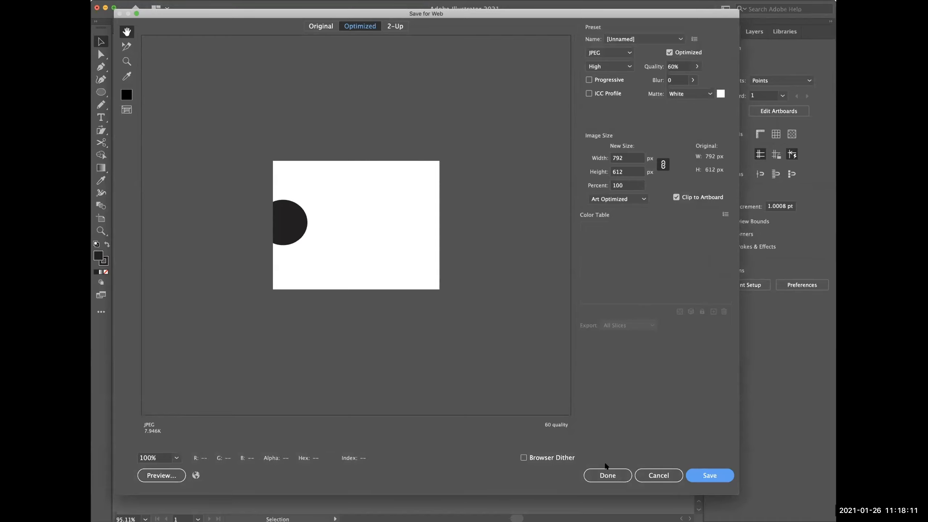
pyautogui.click(610, 475)
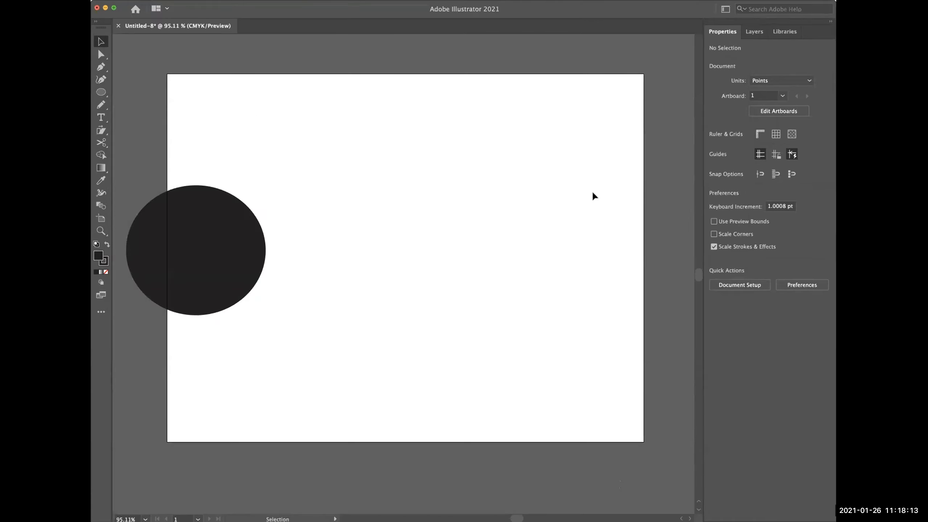
# Delete the black ellipse and close the document without saving the changes.
pyautogui.click(190, 204)
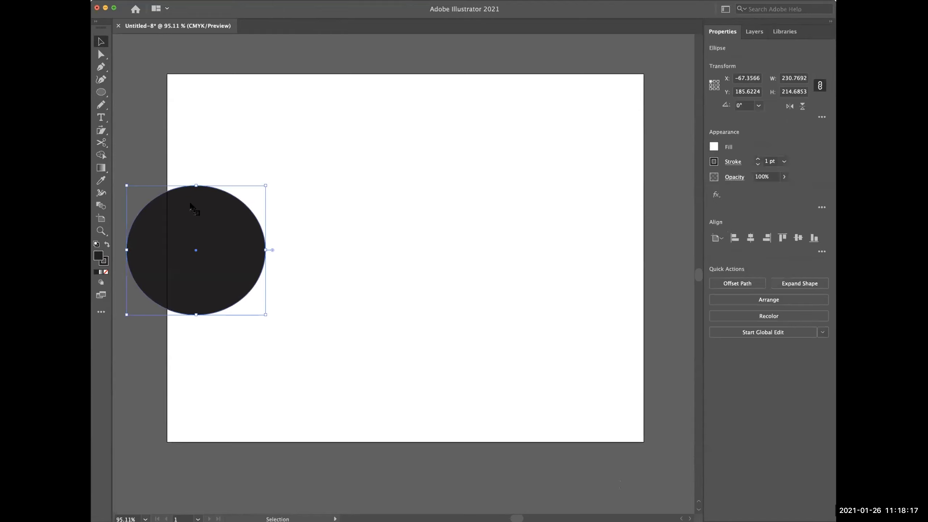
pyautogui.press('Delete')
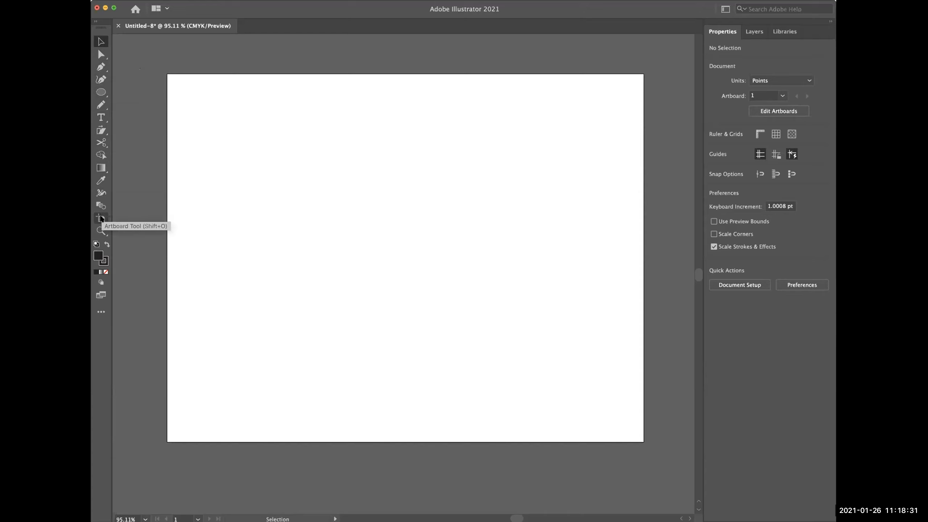
pyautogui.click(101, 217)
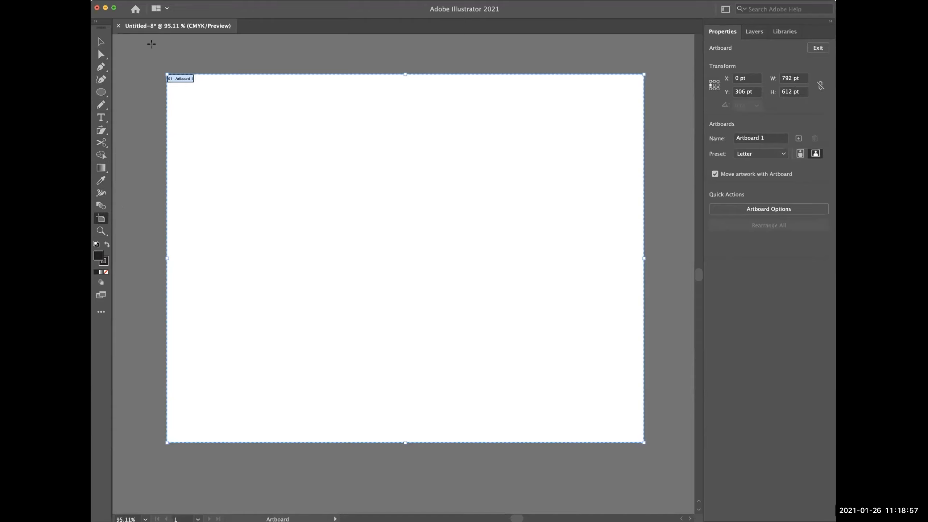
pyautogui.click(117, 25)
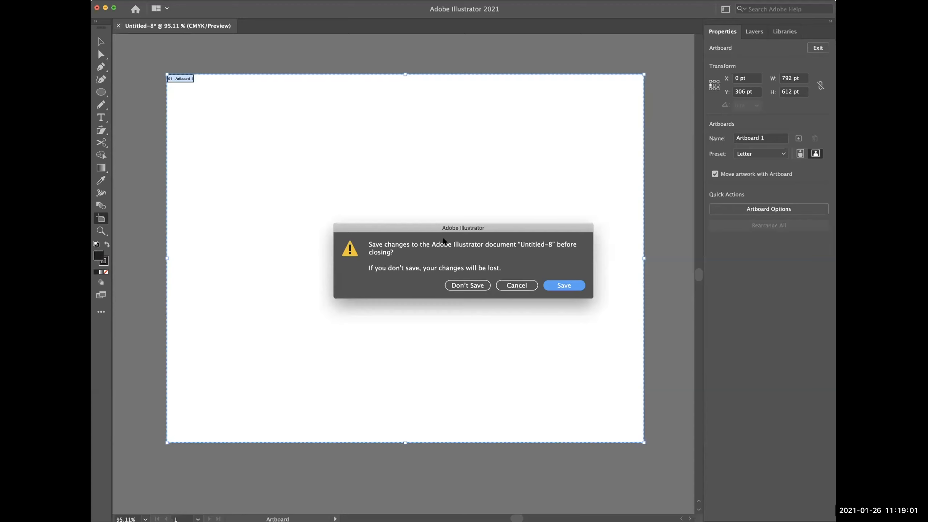
pyautogui.click(470, 287)
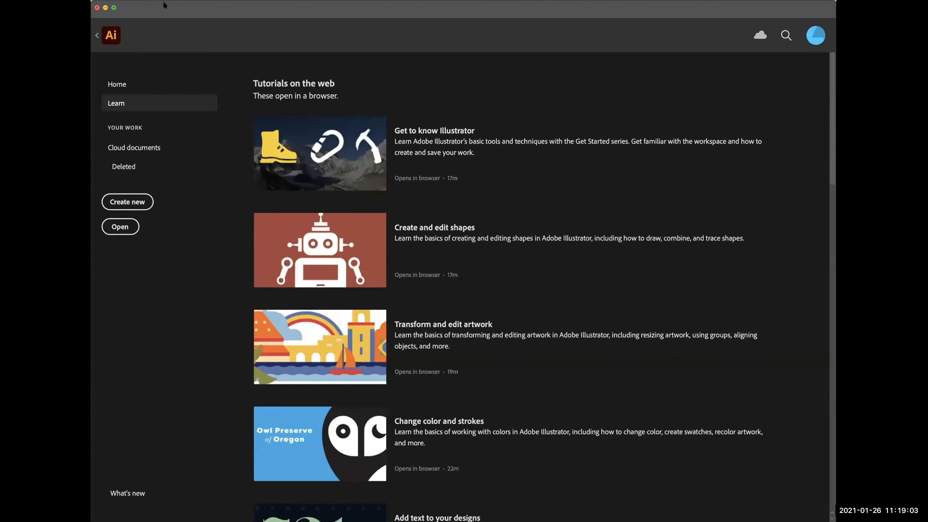
# Create a portrait Letter print document with units set to inches, 8.5 x 11 in, and close it again.
pyautogui.click(155, 4)
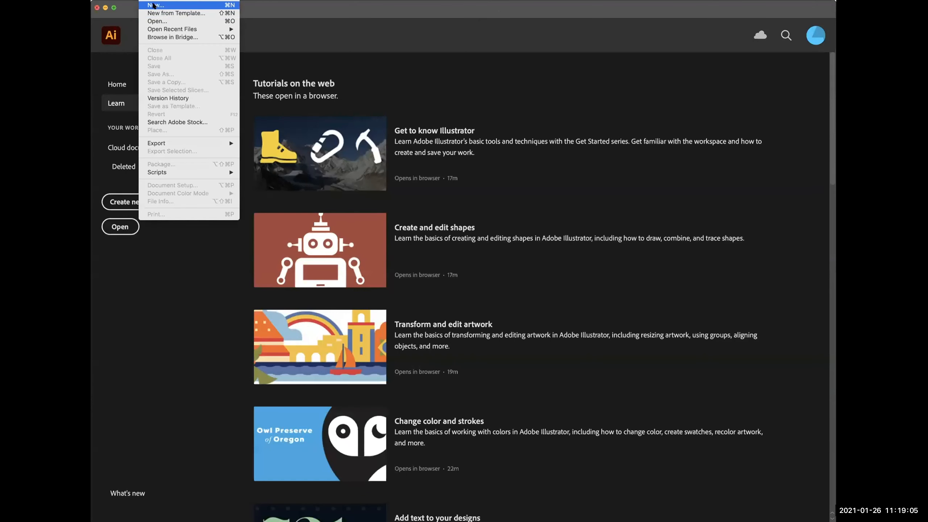
pyautogui.click(290, 55)
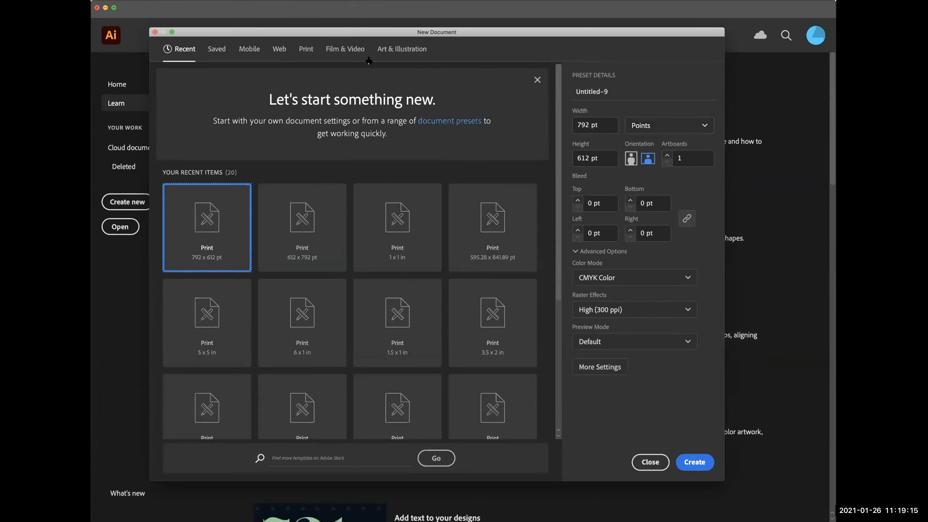
pyautogui.click(308, 51)
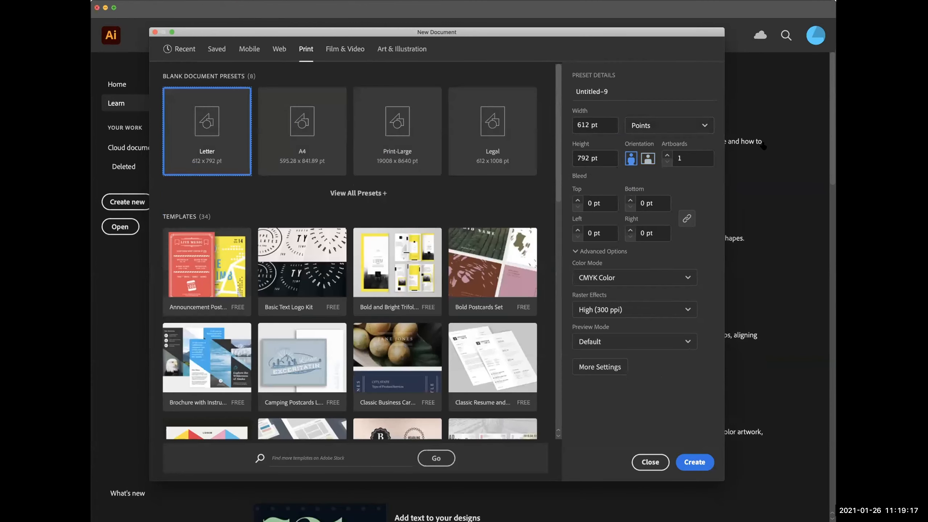
pyautogui.click(702, 126)
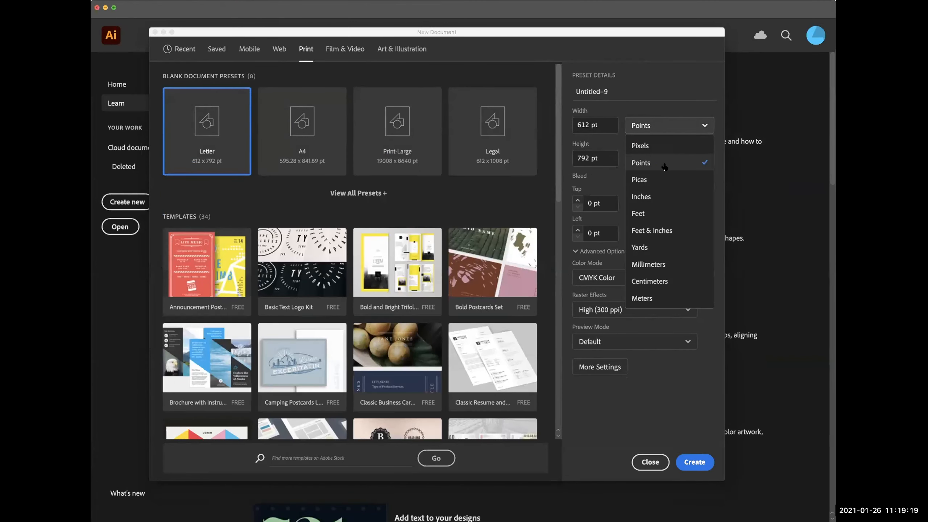
pyautogui.click(660, 197)
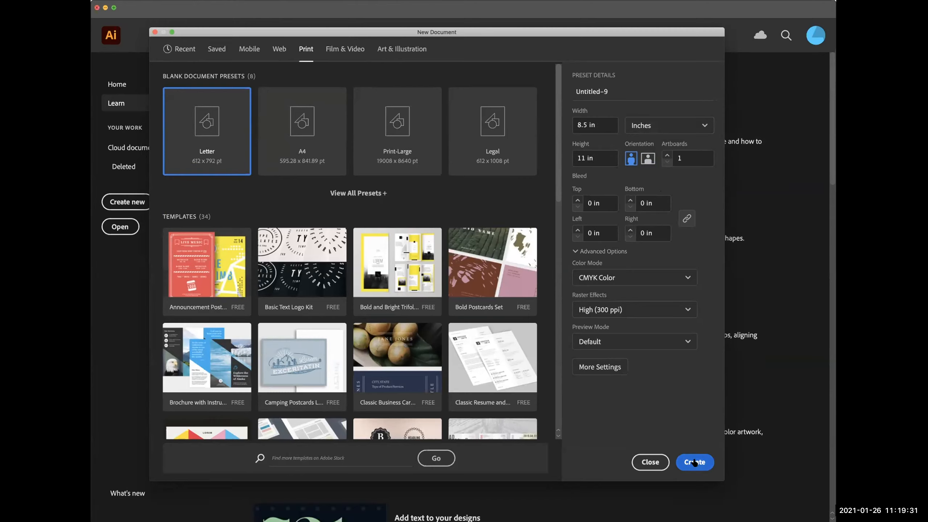
pyautogui.click(695, 462)
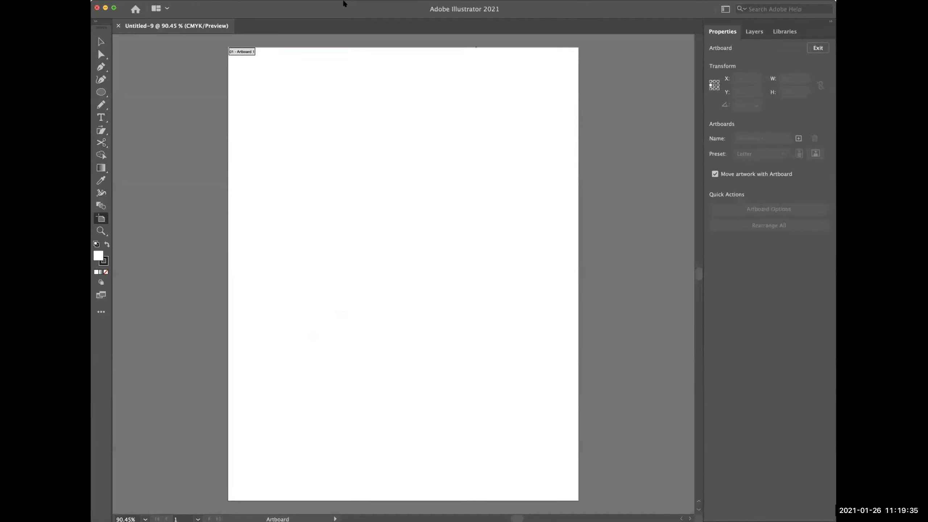
pyautogui.click(117, 26)
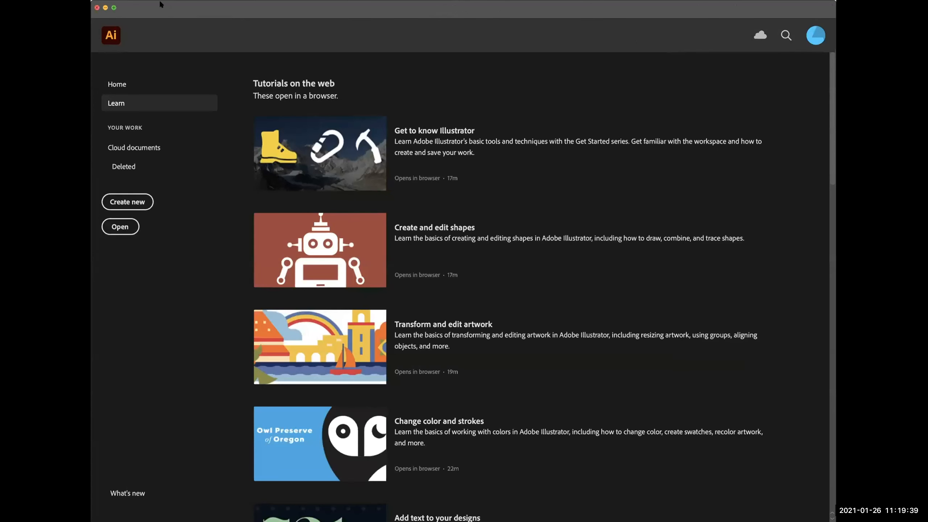
# Create a landscape Letter print document of 792 x 612 pt and select its artboard.
pyautogui.click(160, 2)
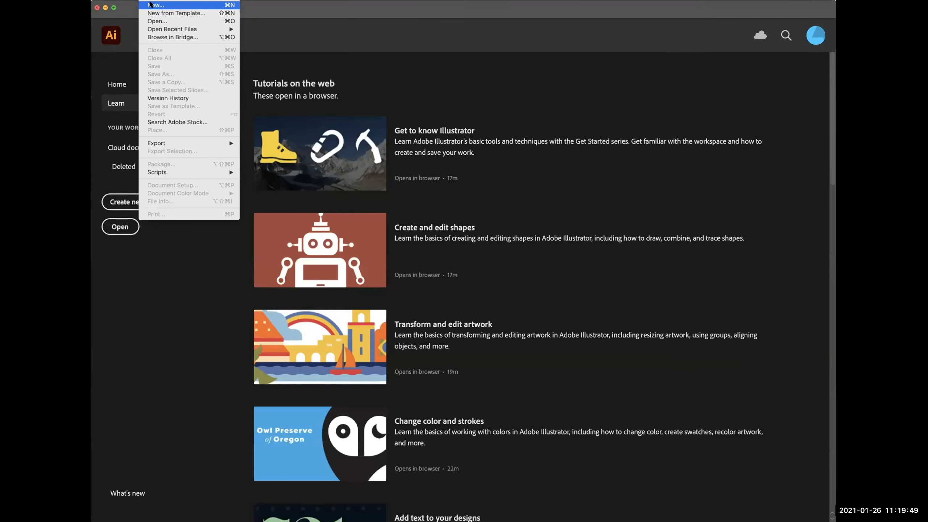
pyautogui.click(150, 4)
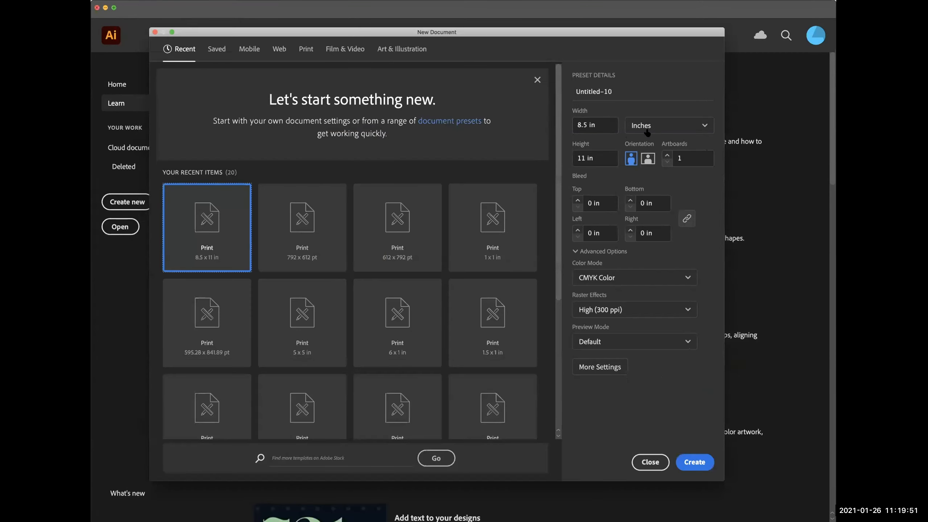
pyautogui.click(305, 49)
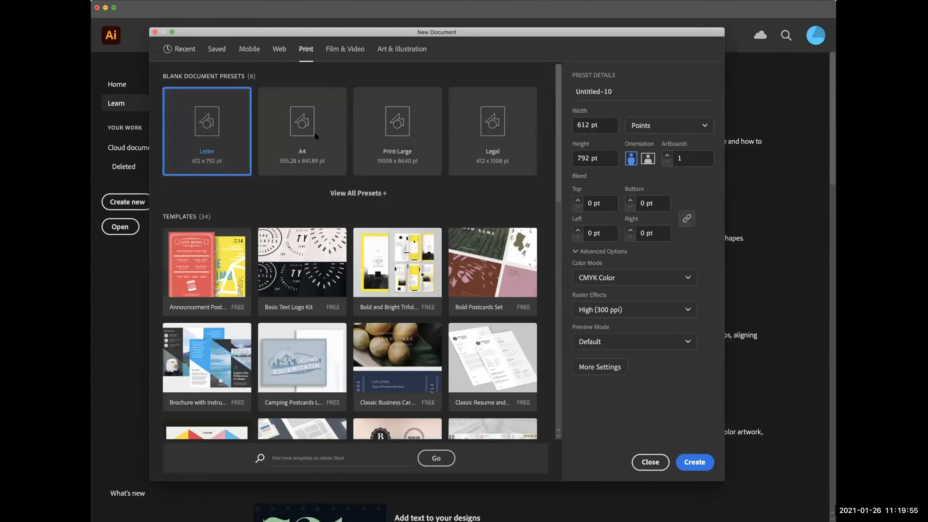
pyautogui.click(648, 158)
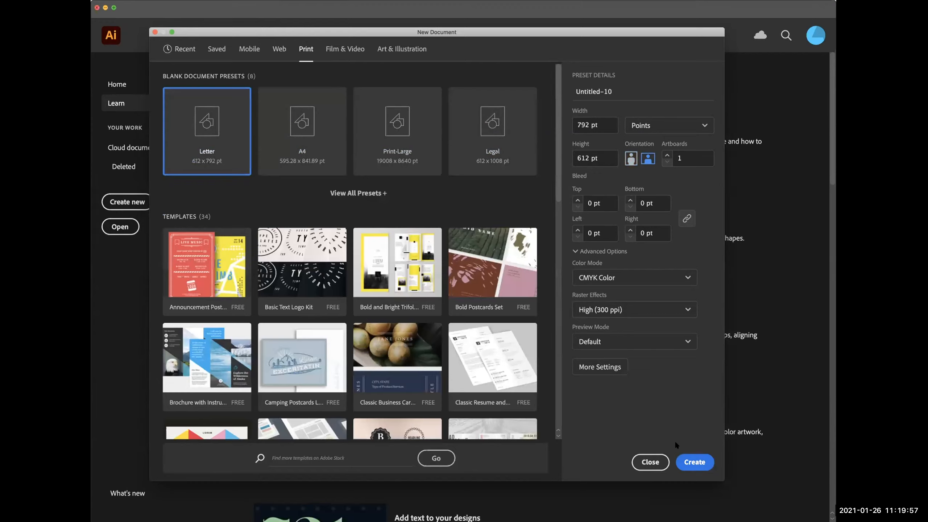
pyautogui.click(694, 462)
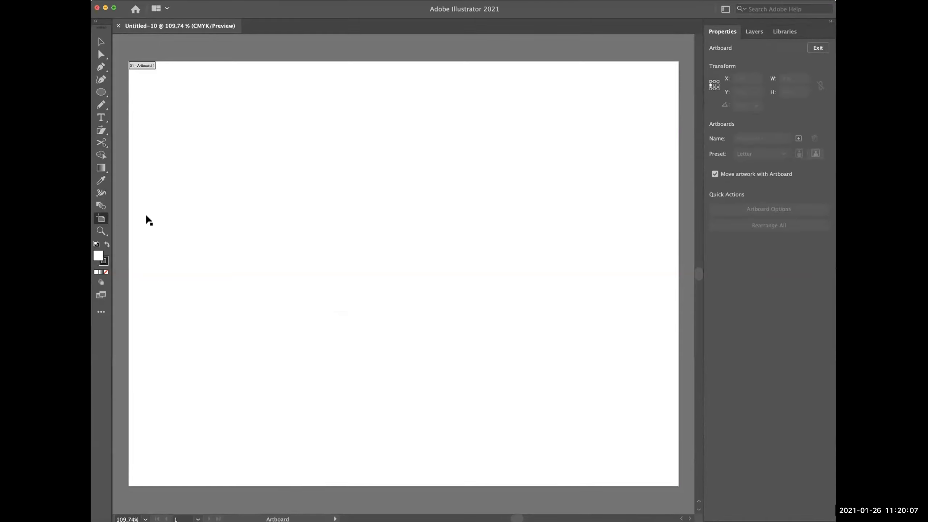
pyautogui.click(161, 216)
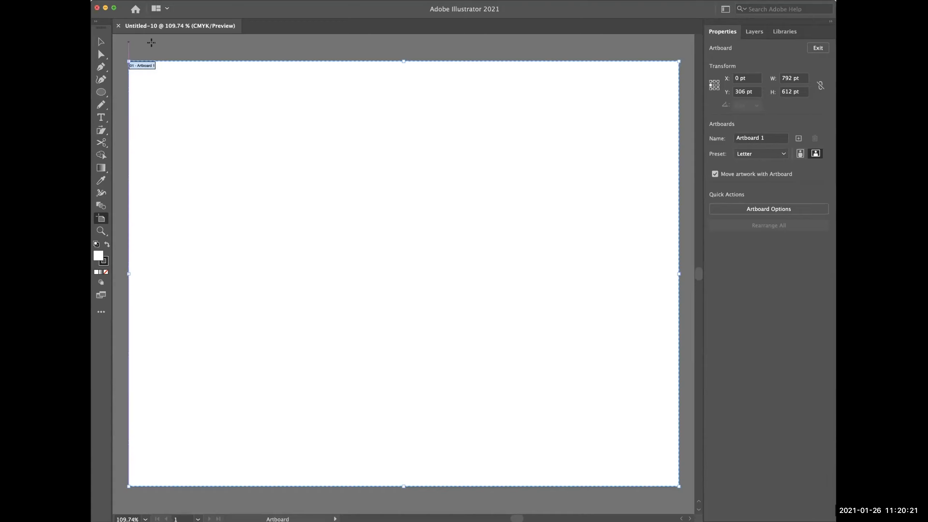
# Set the general measurement units to inches in the Units preferences.
pyautogui.click(279, 0)
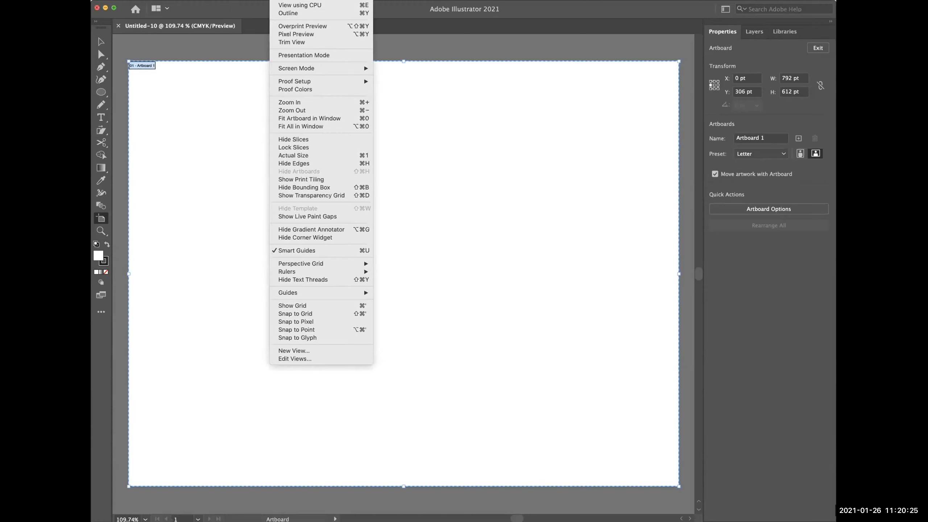
pyautogui.moveTo(118, 0)
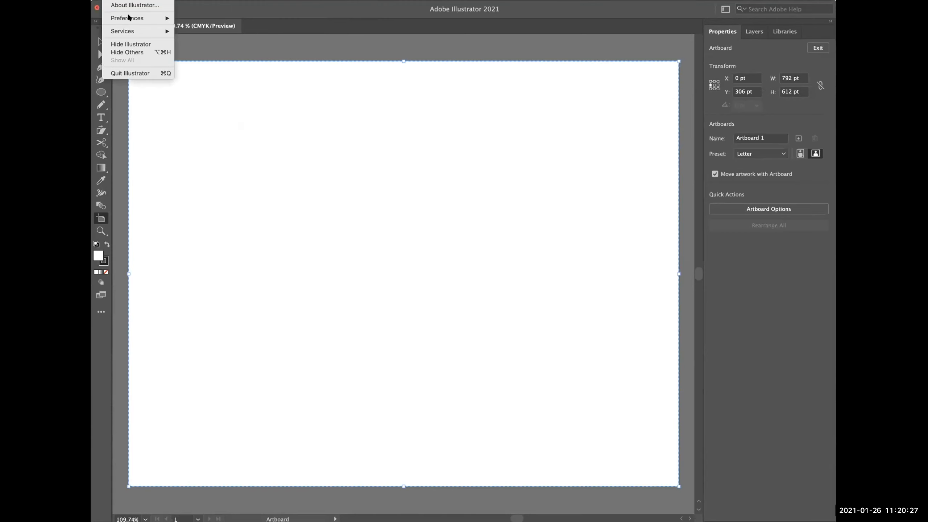
pyautogui.moveTo(129, 21)
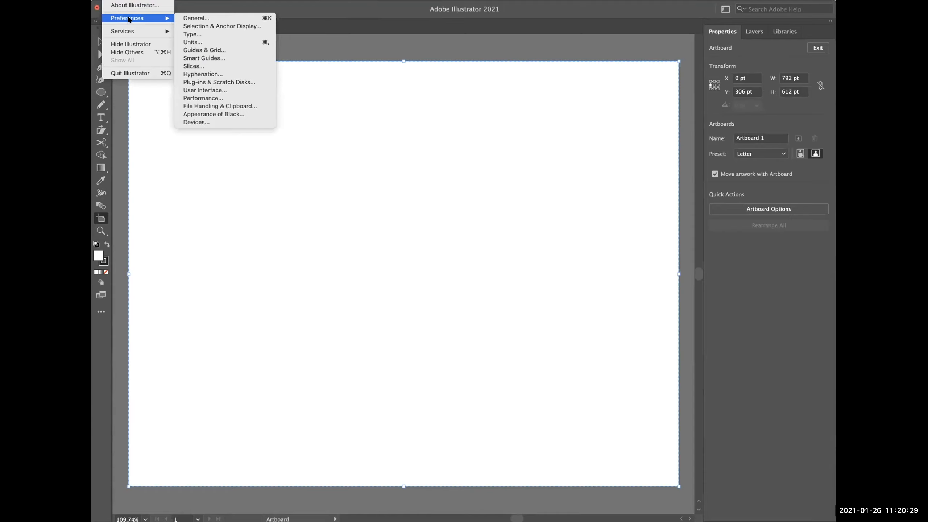
pyautogui.click(191, 42)
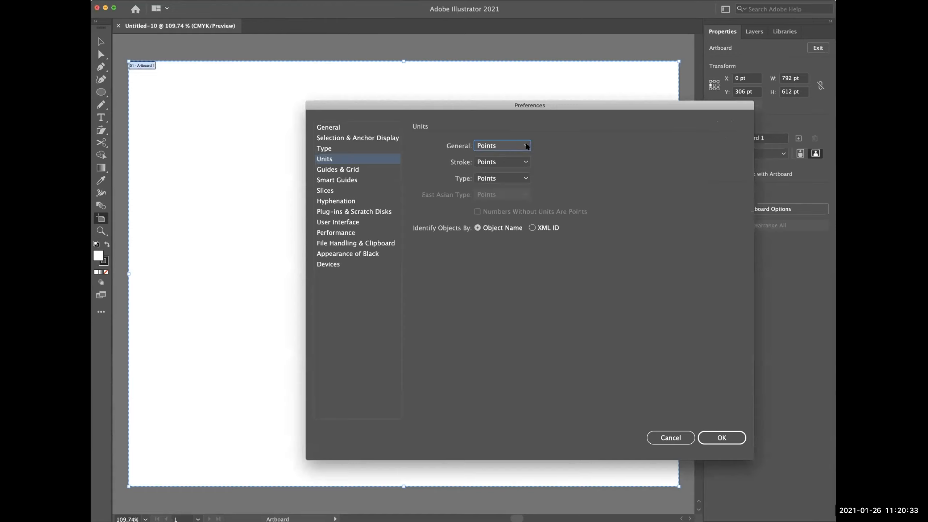
pyautogui.click(524, 145)
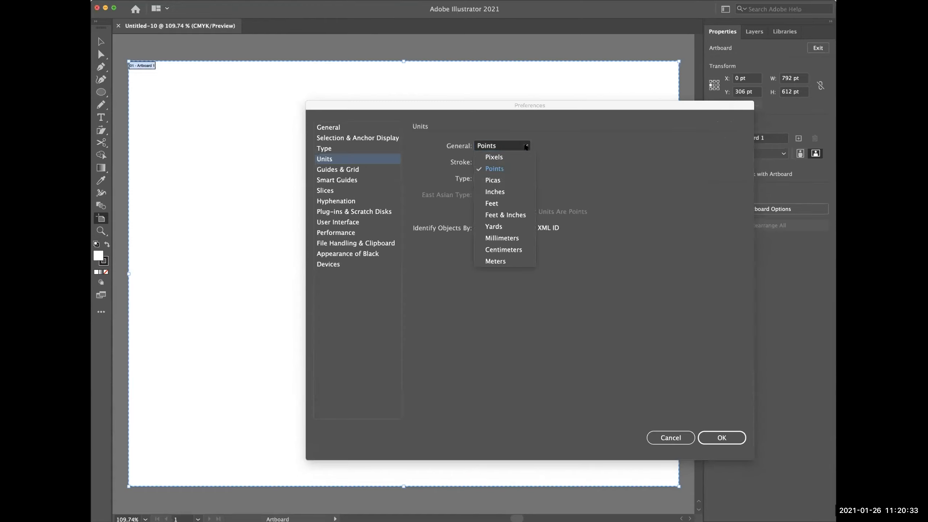
pyautogui.click(504, 191)
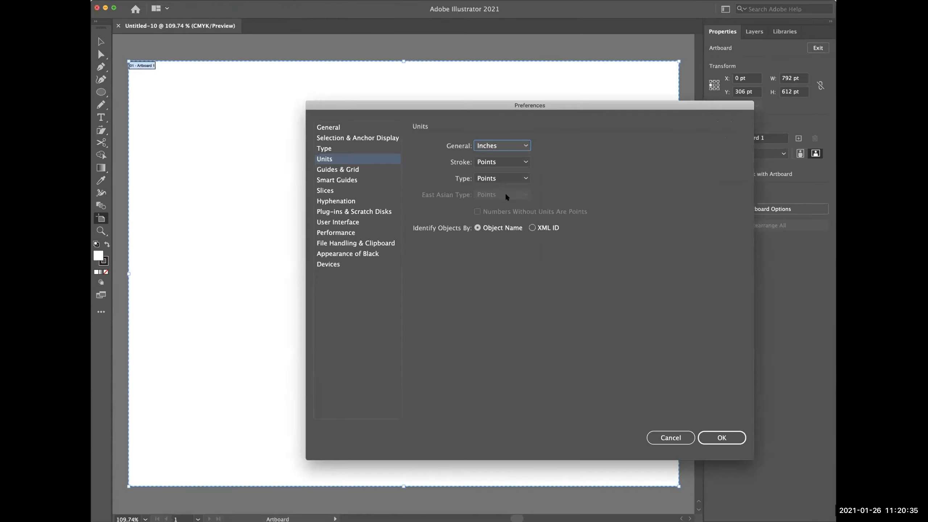
pyautogui.click(716, 434)
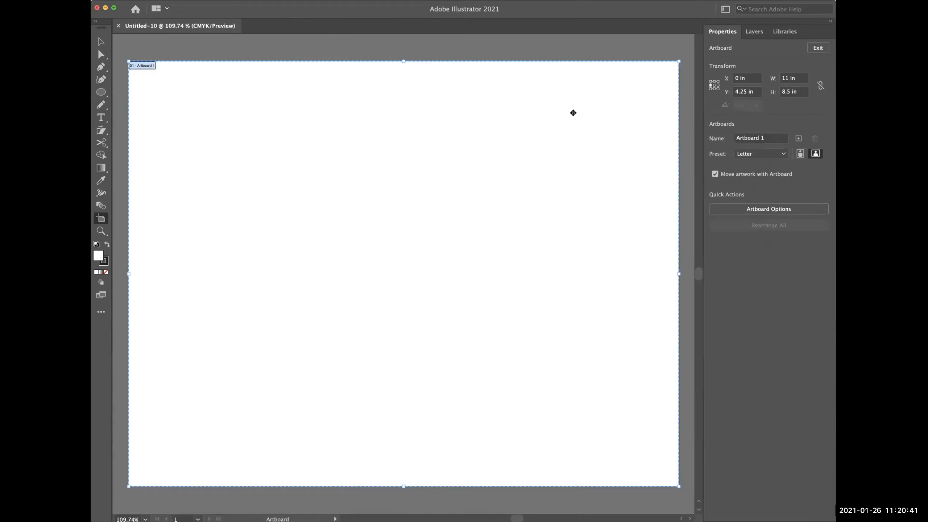
# Resize the artboard to 5 in wide and 5 in high.
pyautogui.click(797, 79)
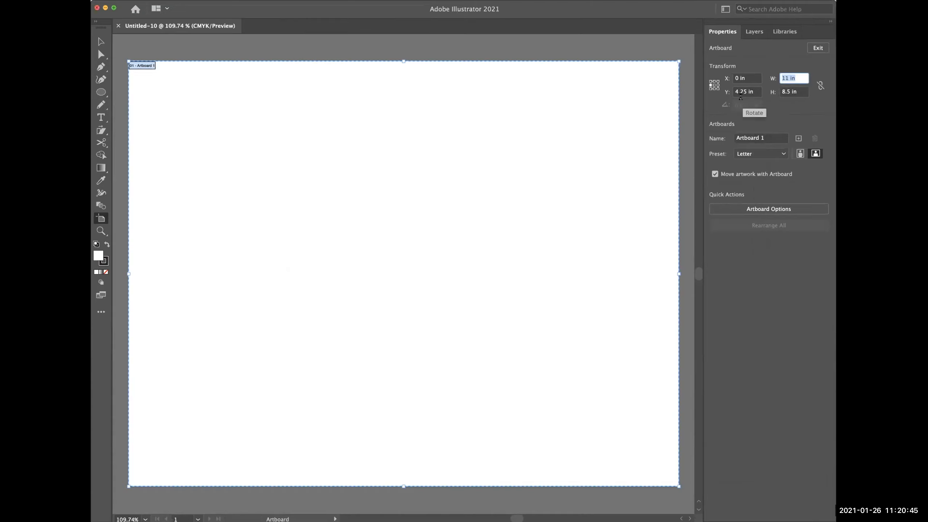
pyautogui.write('5')
pyautogui.click(799, 92)
pyautogui.write('5')
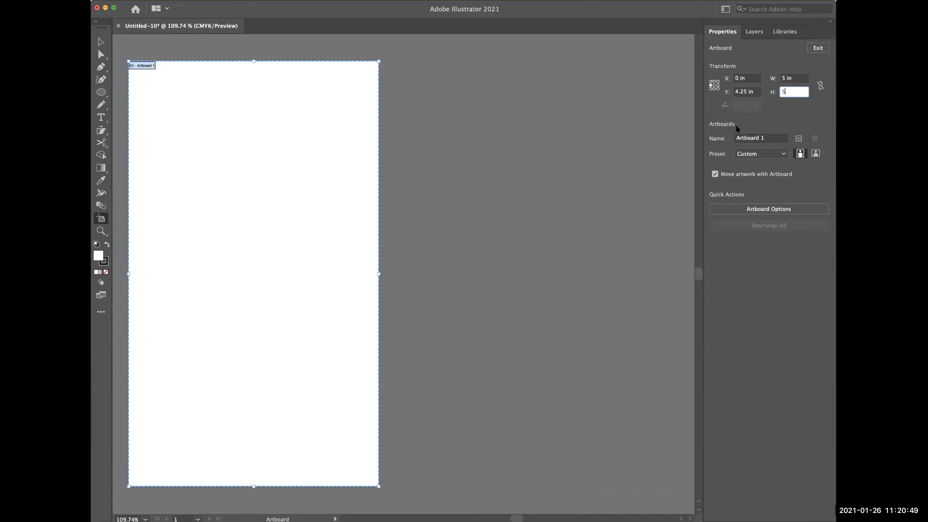
pyautogui.click(802, 79)
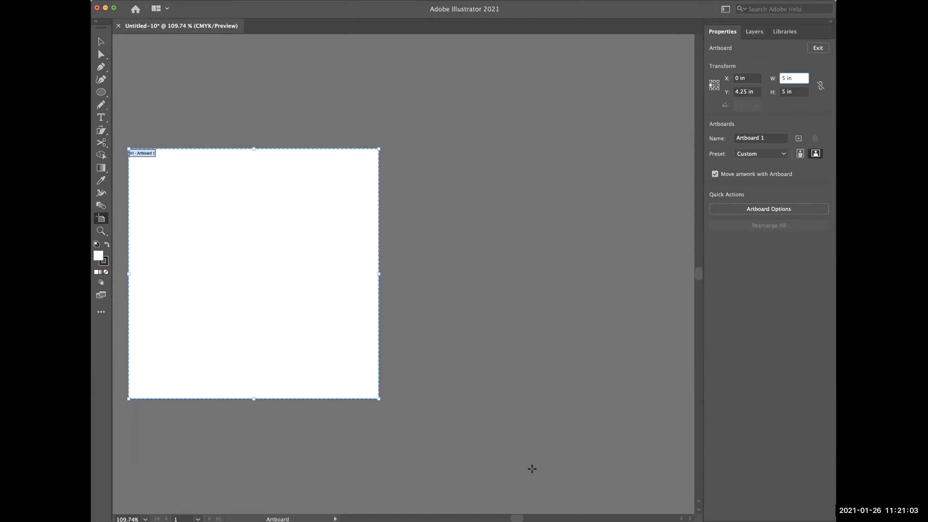
# Pan the view to bring the artboard near the middle of the workspace, and adjust it with the Hand tool.
pyautogui.press('space')
pyautogui.moveTo(307, 271); pyautogui.dragTo(432, 253)
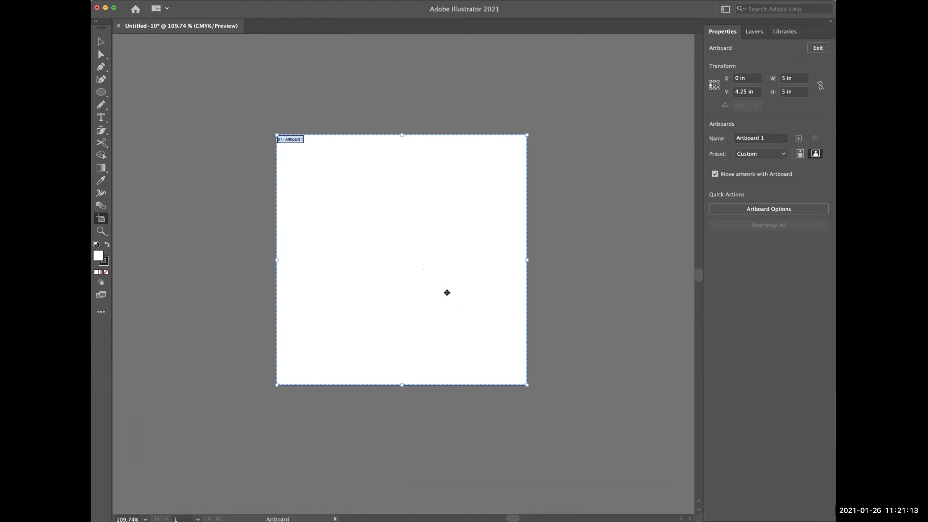
pyautogui.press('space')
pyautogui.click(101, 231)
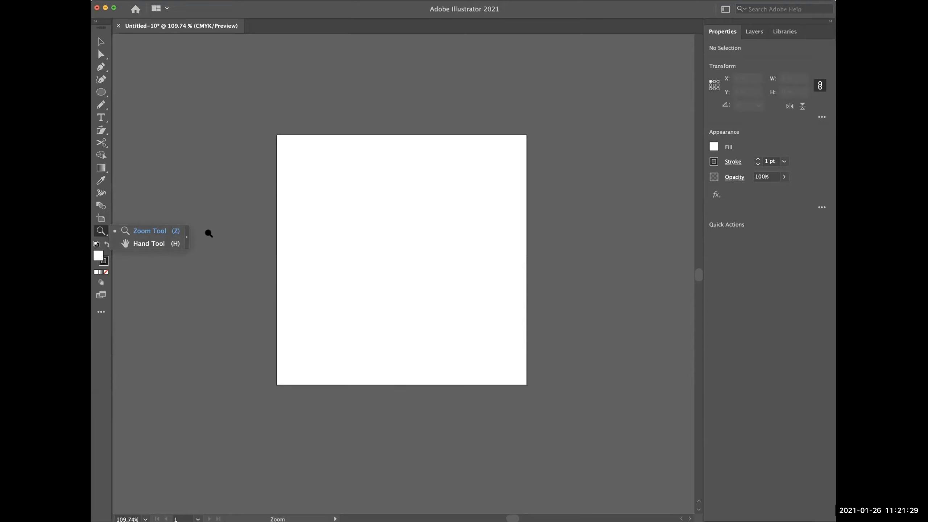
pyautogui.click(147, 244)
pyautogui.moveTo(379, 250); pyautogui.dragTo(395, 261)
# Magnify the artboard to 200% with the Zoom tool and zoom back out to 100%.
pyautogui.click(101, 230)
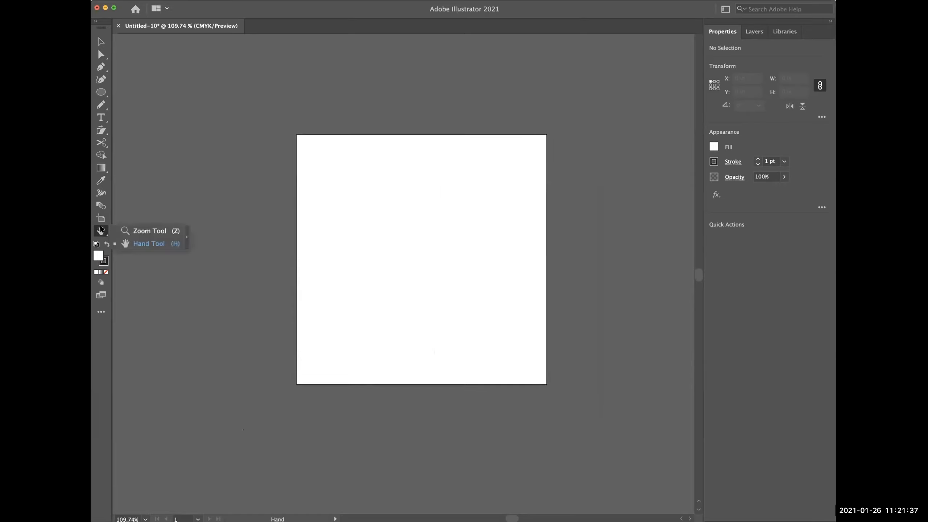
pyautogui.click(148, 231)
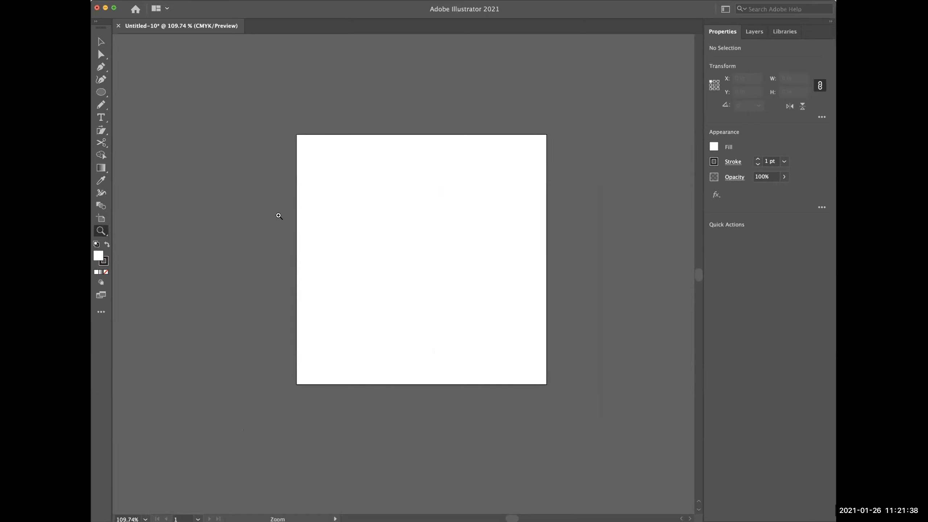
pyautogui.click(421, 260)
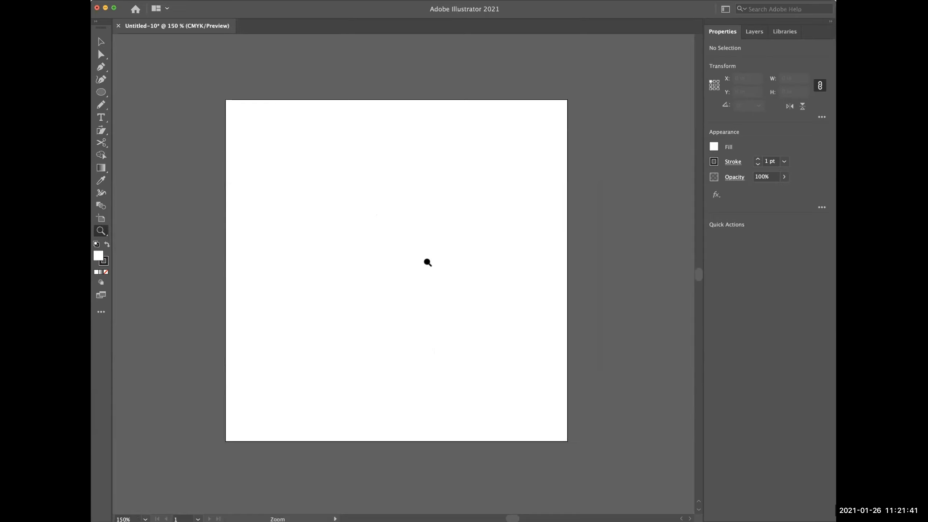
pyautogui.click(427, 262)
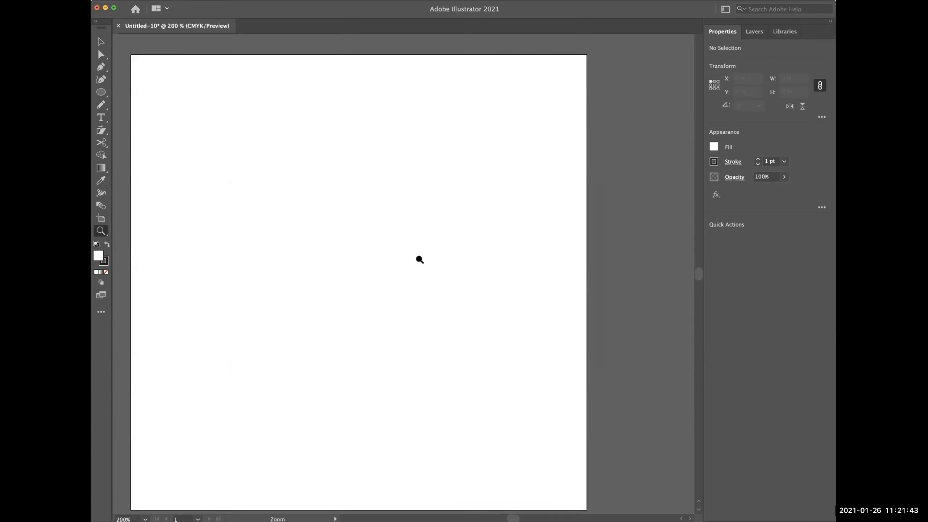
pyautogui.keyDown('alt'); pyautogui.click(390, 244); pyautogui.keyUp('alt')
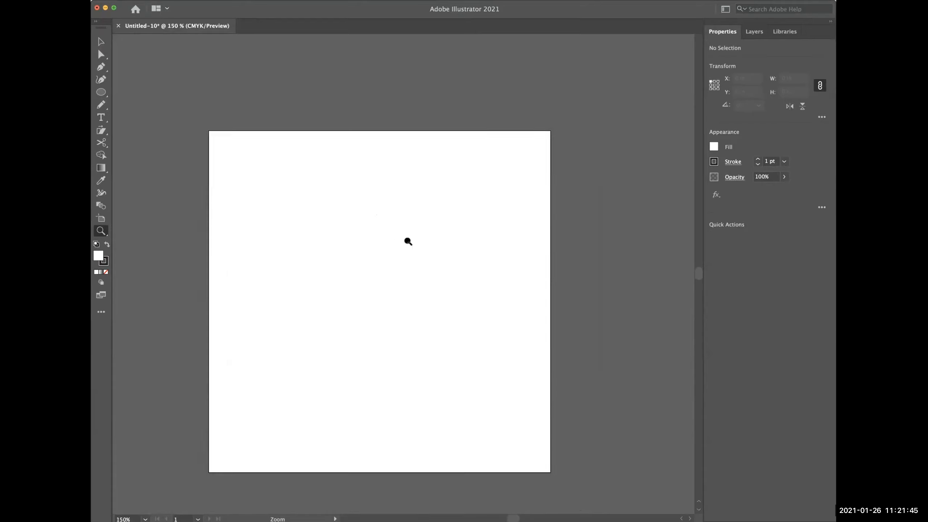
pyautogui.keyDown('alt'); pyautogui.click(407, 243); pyautogui.keyUp('alt')
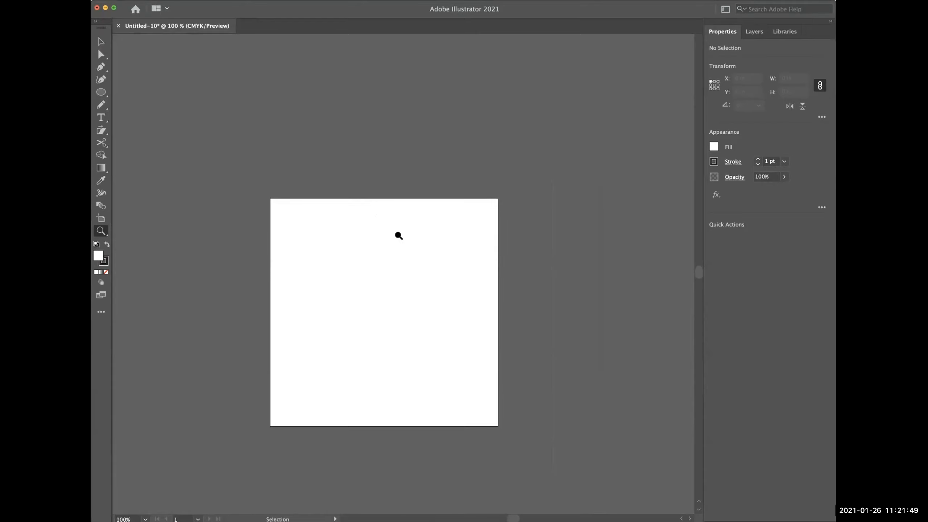
# Use the Zoom In and Zoom Out commands to view the artboard at 200%, 100% and 150%, and return to 100%.
pyautogui.press('super+equal')
pyautogui.press('super+equal')
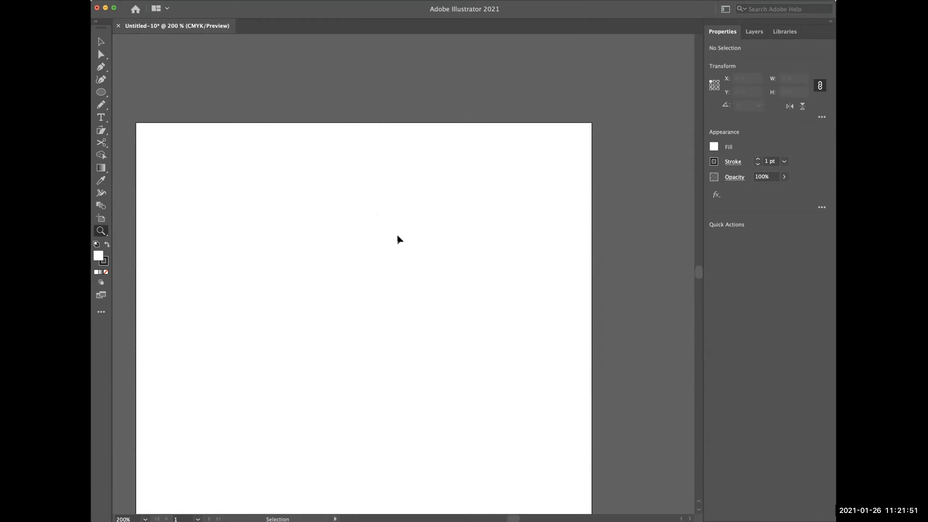
pyautogui.press('super+minus')
pyautogui.press('super+minus')
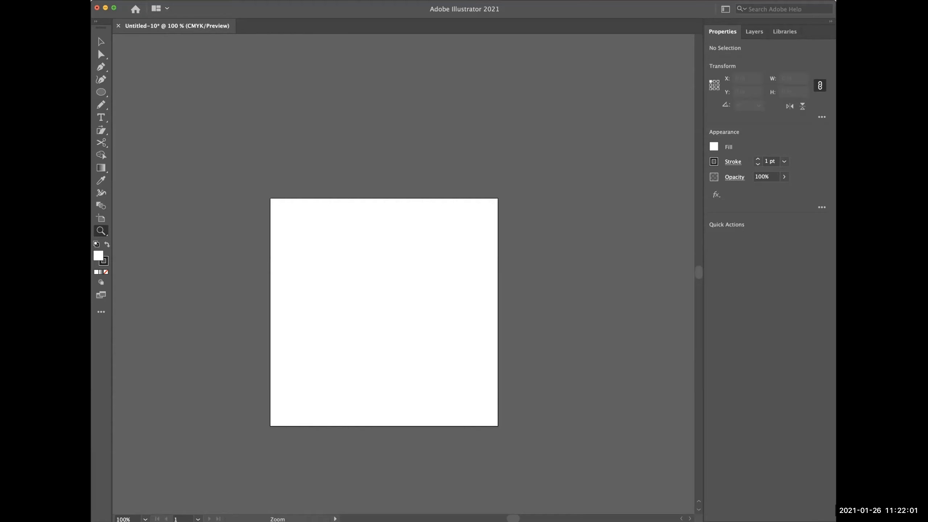
pyautogui.click(279, 0)
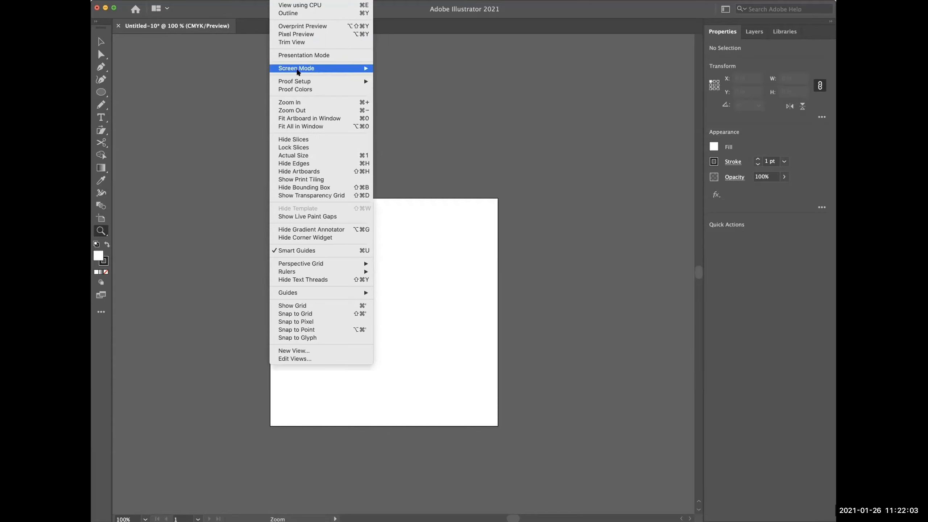
pyautogui.click(296, 103)
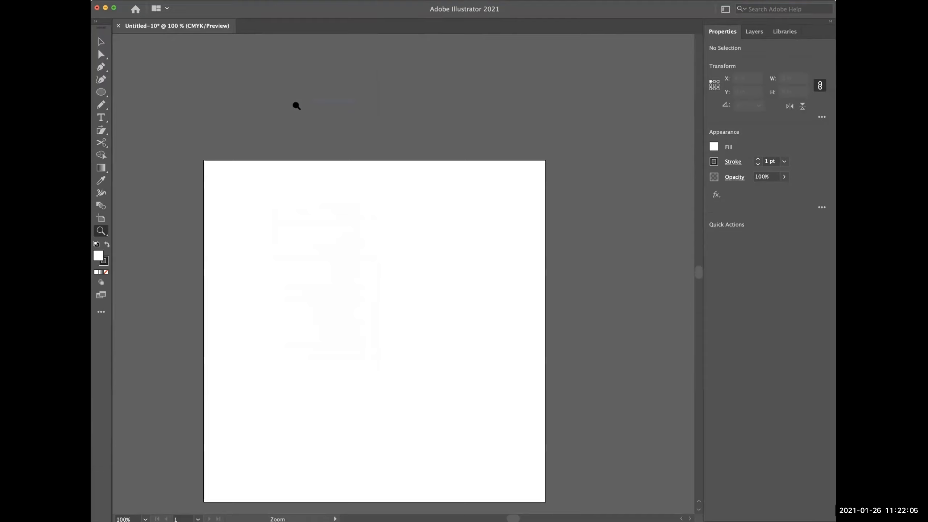
pyautogui.click(295, 2)
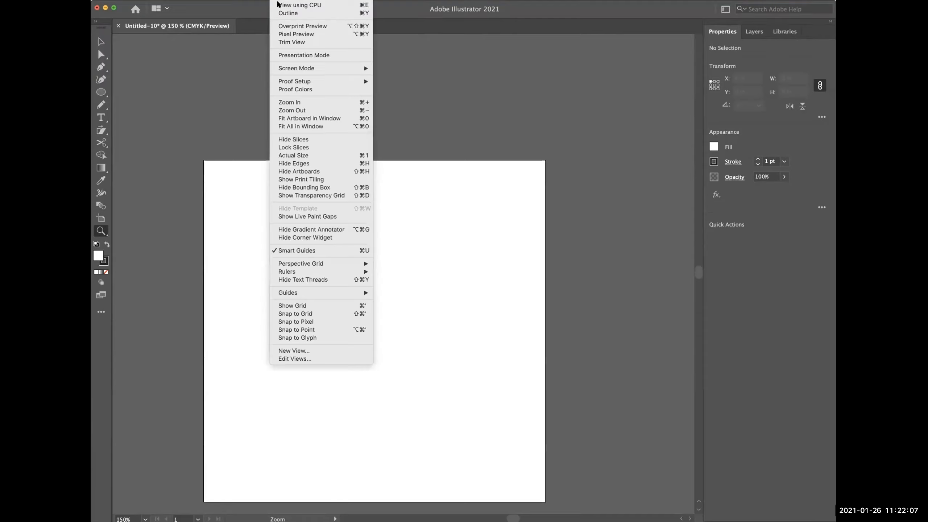
pyautogui.click(297, 111)
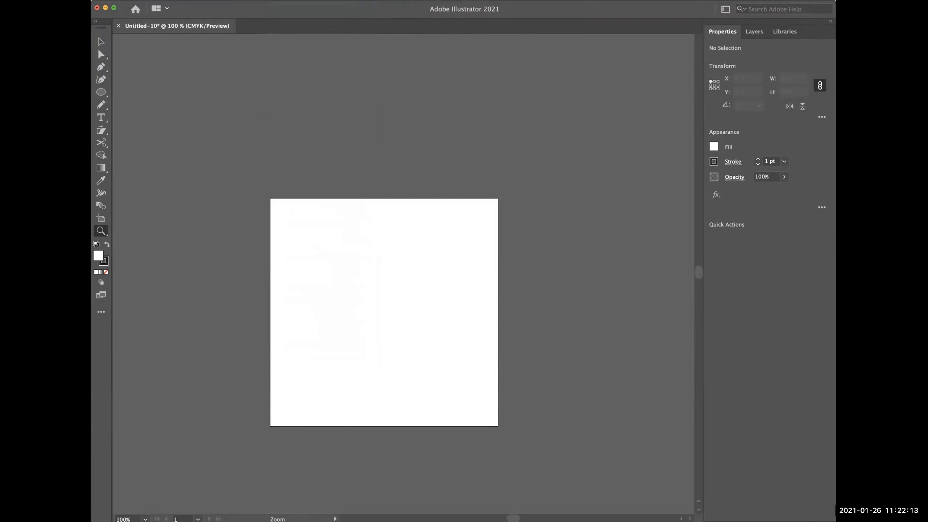
# Fit the artboard in the window, magnify an area near its centre, refit the artboard, and return to actual size.
pyautogui.click(283, 2)
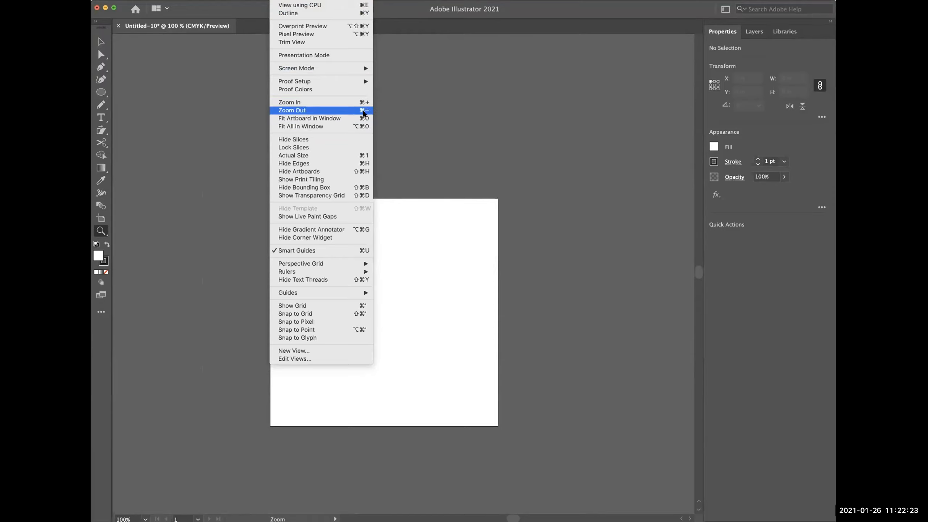
pyautogui.click(344, 119)
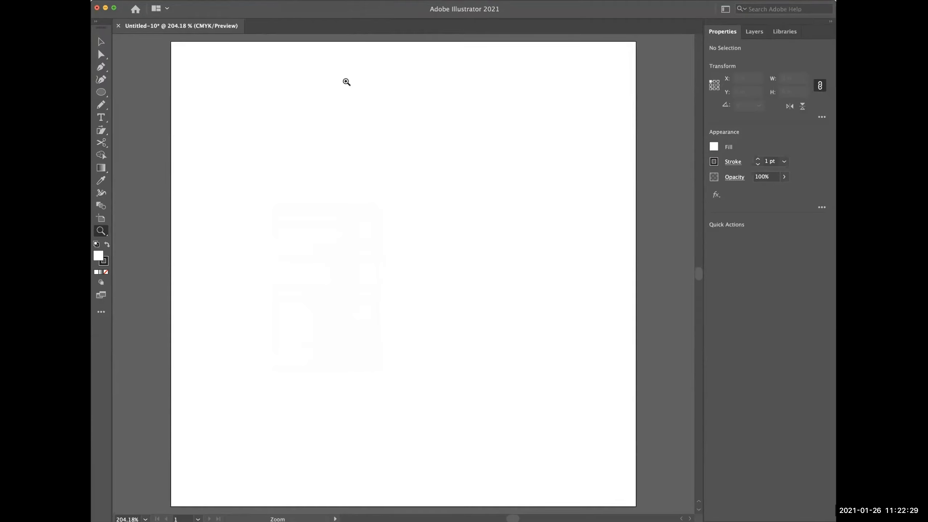
pyautogui.moveTo(354, 219); pyautogui.dragTo(426, 296)
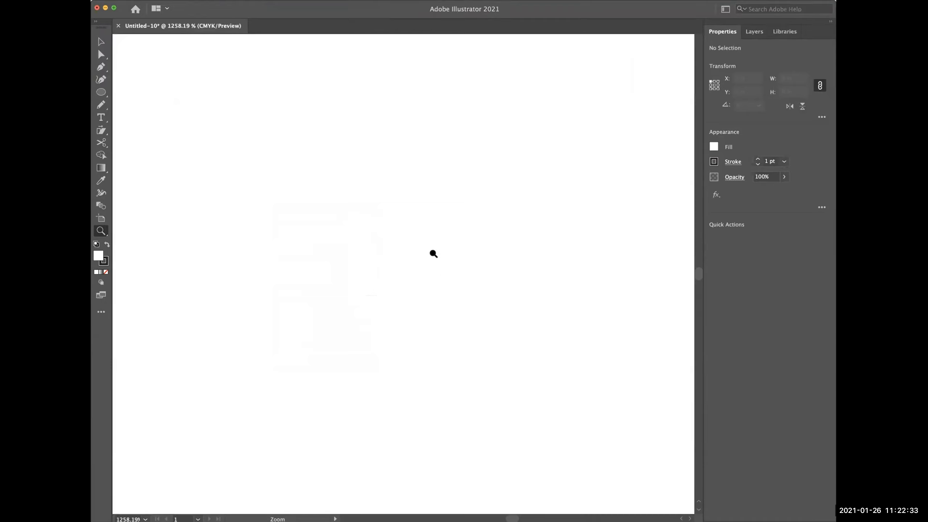
pyautogui.press('super+0')
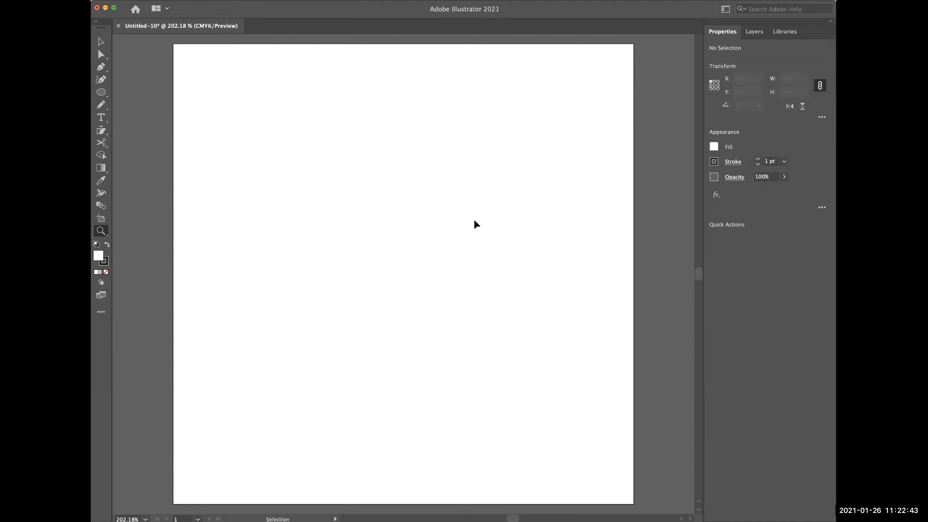
pyautogui.press('super+1')
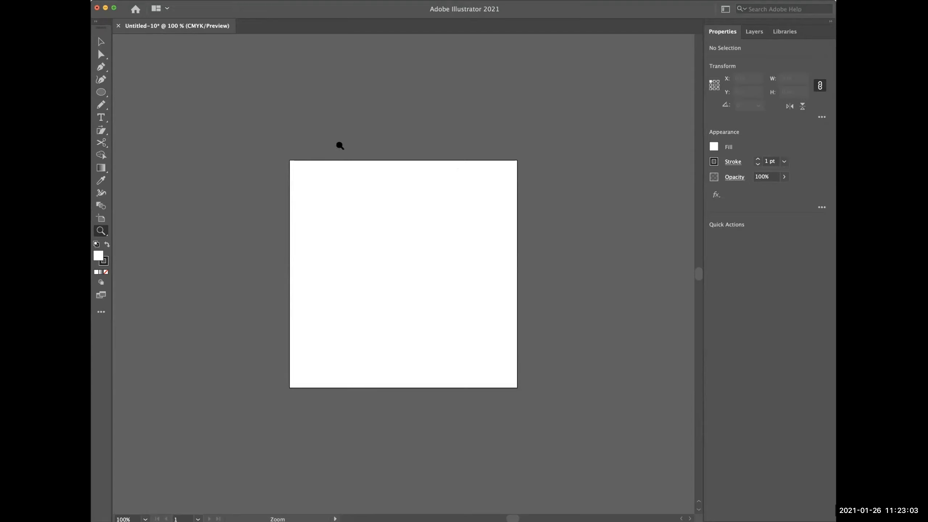
# Draw a square about 1.93 in wide near the artboard's upper-left corner with the Rectangle tool.
pyautogui.click(102, 91)
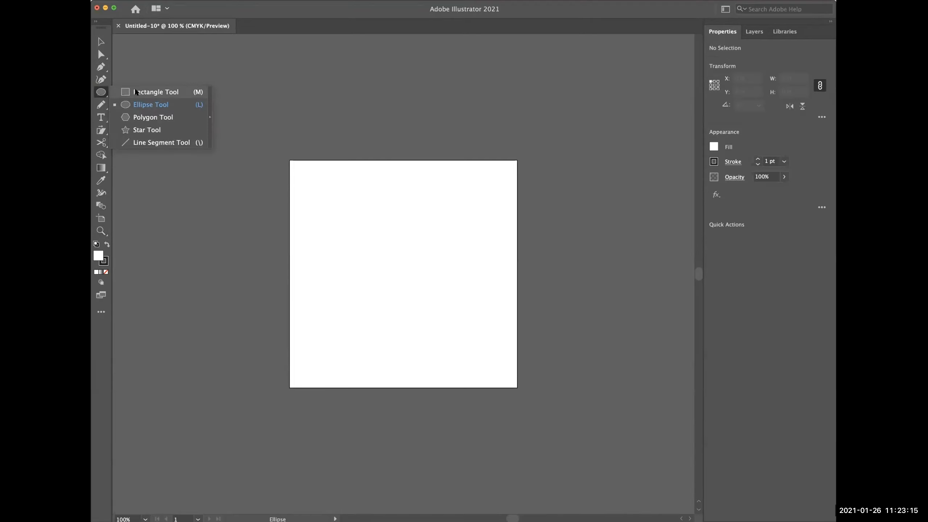
pyautogui.click(136, 92)
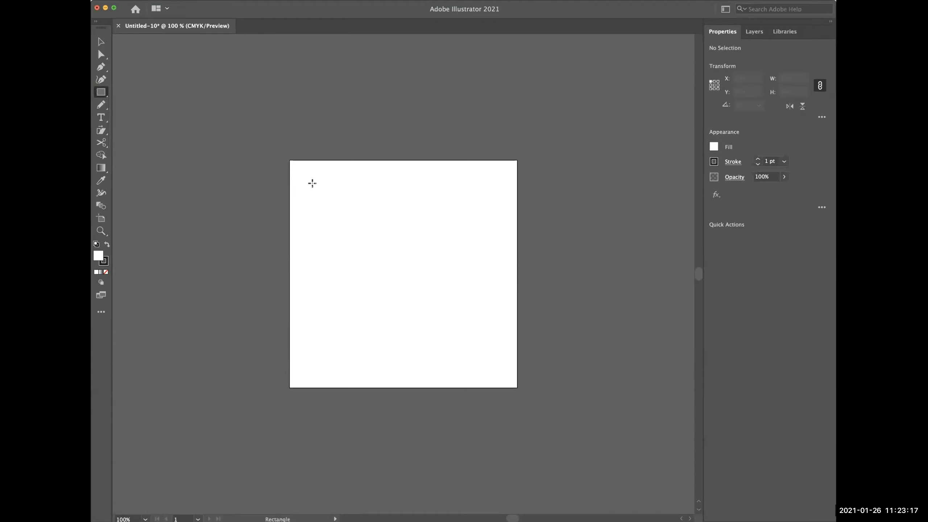
pyautogui.moveTo(313, 186); pyautogui.dragTo(402, 273)
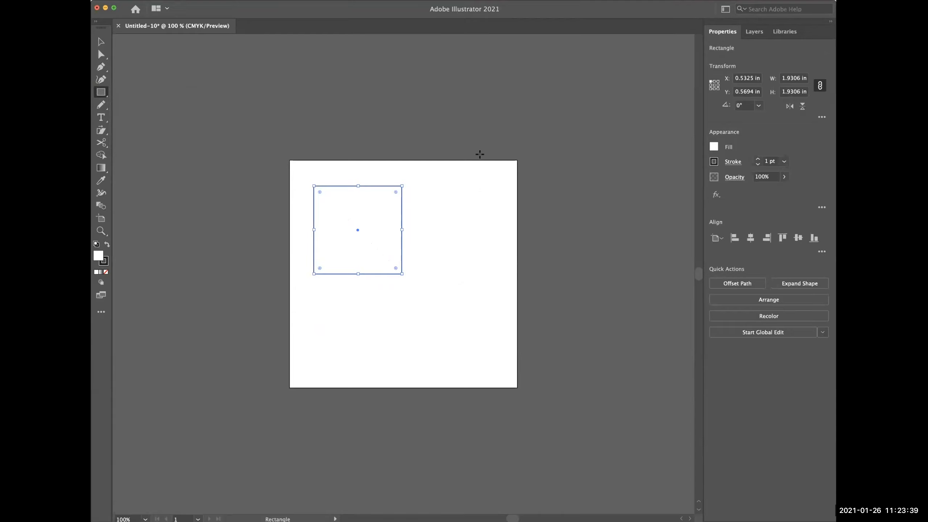
# Fill the square with black and switch its fill back to white.
pyautogui.click(713, 146)
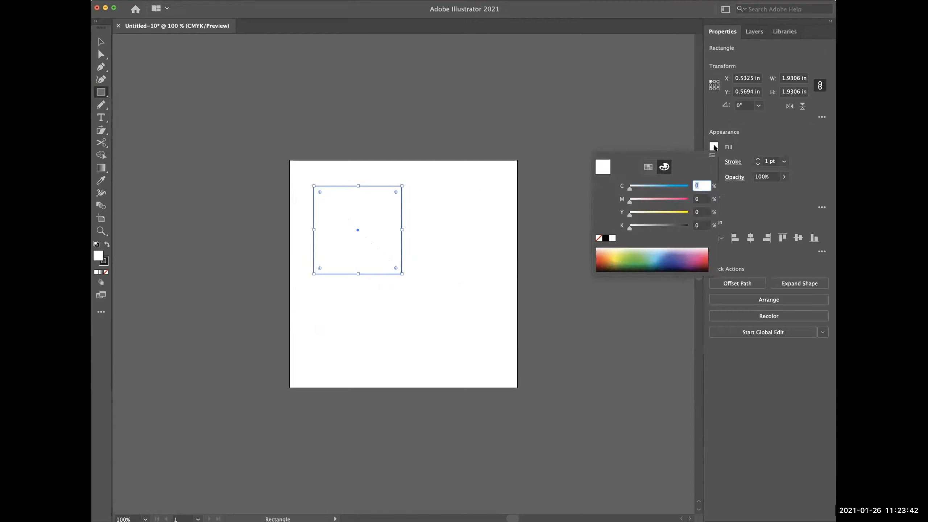
pyautogui.click(604, 238)
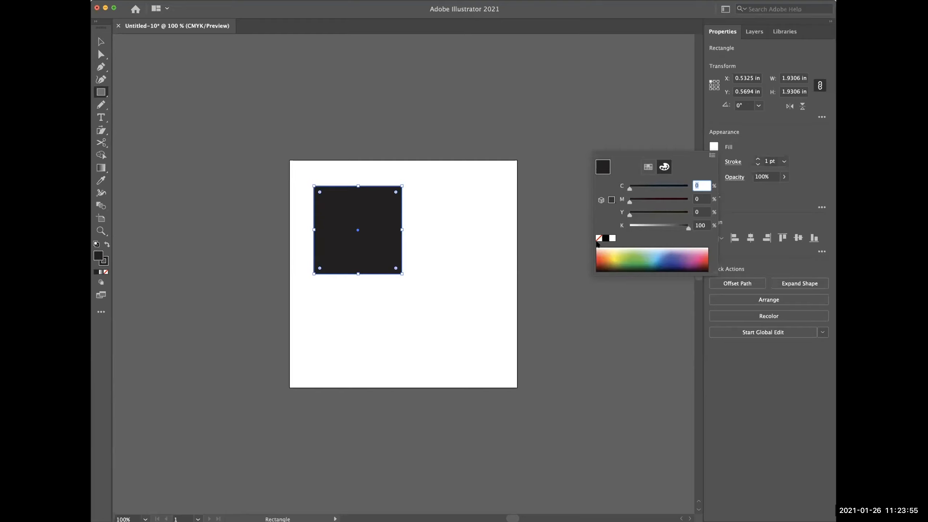
pyautogui.click(610, 239)
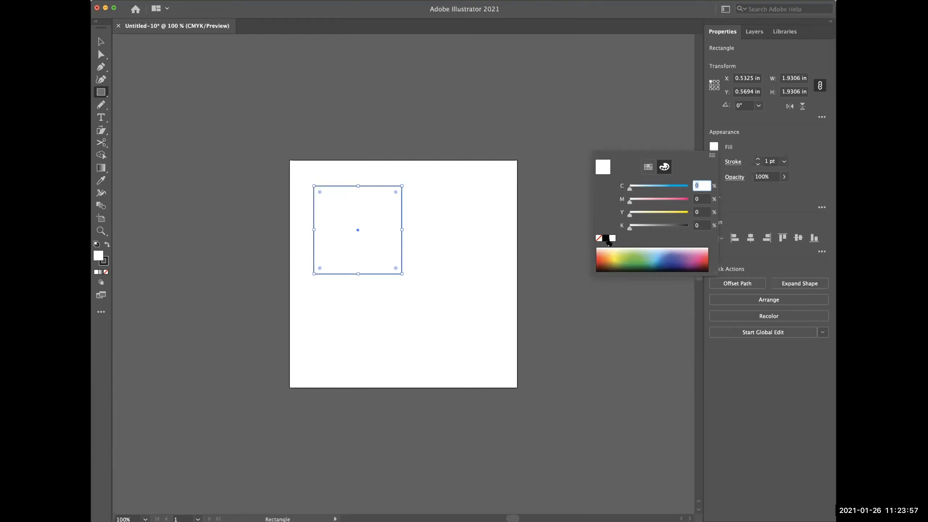
pyautogui.click(752, 135)
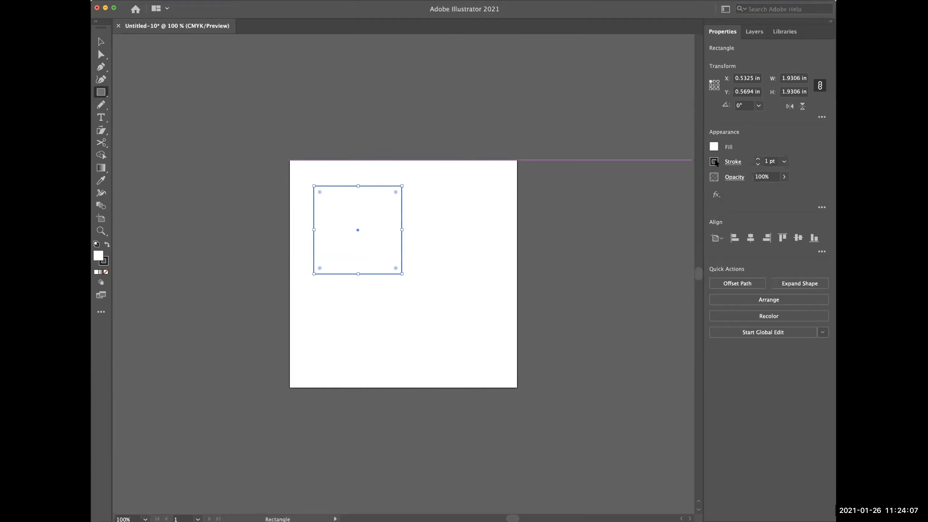
# Raise the square's stroke weight to 5 pt, lower it to 1 pt, and raise it to 3 pt.
pyautogui.click(757, 160)
pyautogui.click(758, 159)
pyautogui.click(758, 159)
pyautogui.click(756, 160)
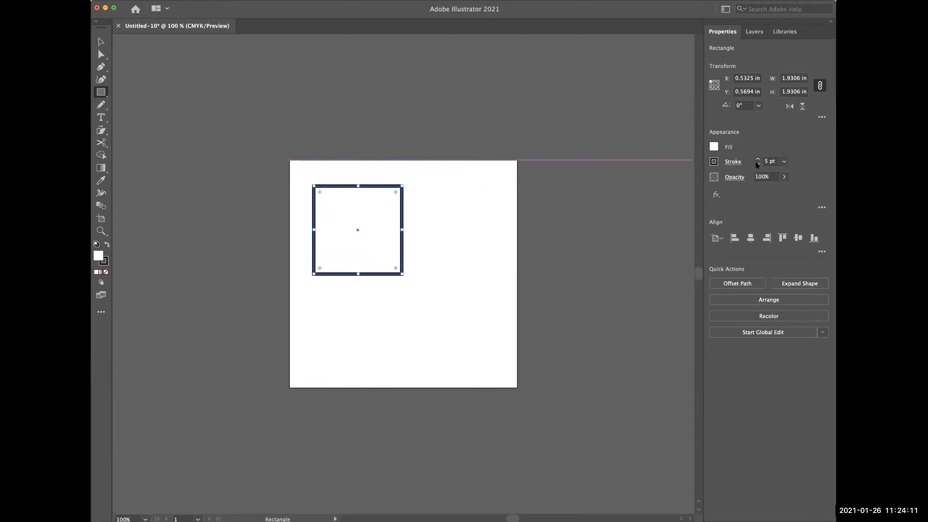
pyautogui.click(757, 164)
pyautogui.click(758, 164)
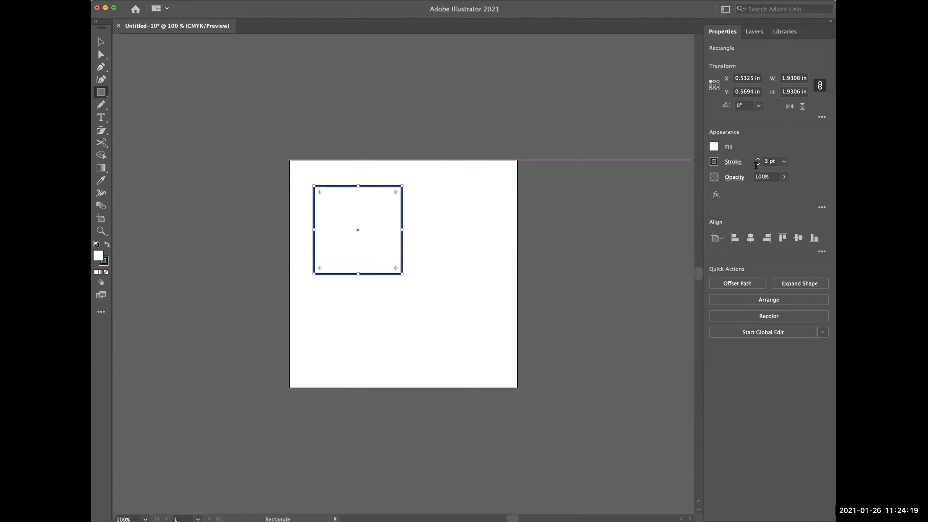
pyautogui.click(757, 164)
pyautogui.click(759, 163)
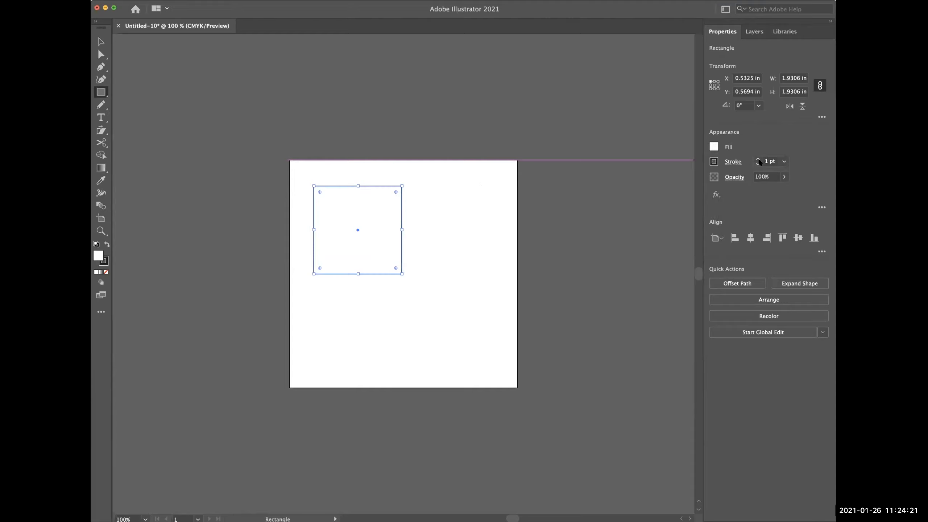
pyautogui.click(757, 159)
pyautogui.click(758, 159)
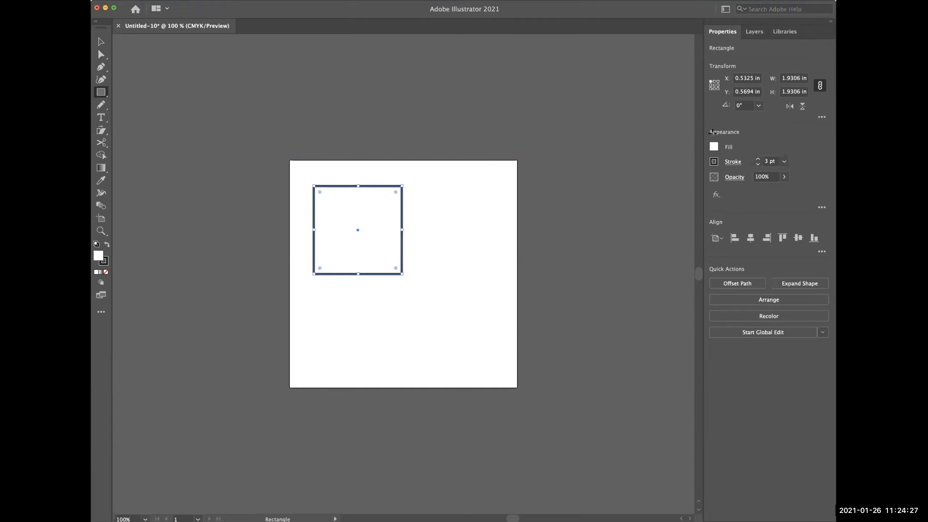
# Set the square's stroke color to None and reapply Black from the swatches.
pyautogui.click(714, 161)
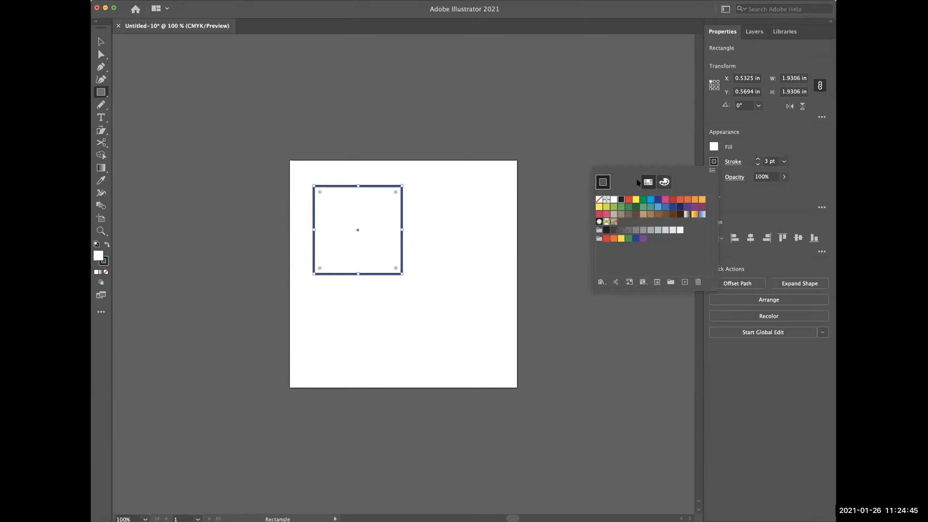
pyautogui.click(599, 200)
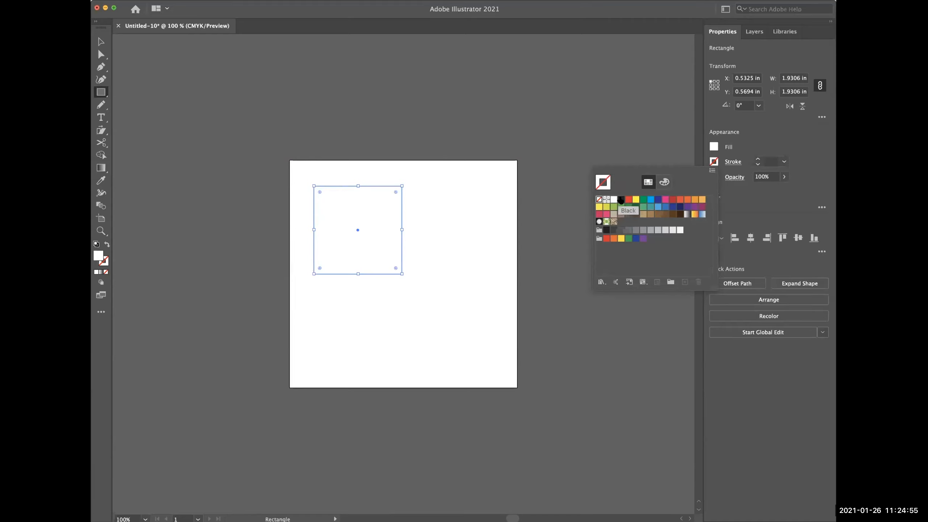
pyautogui.click(619, 200)
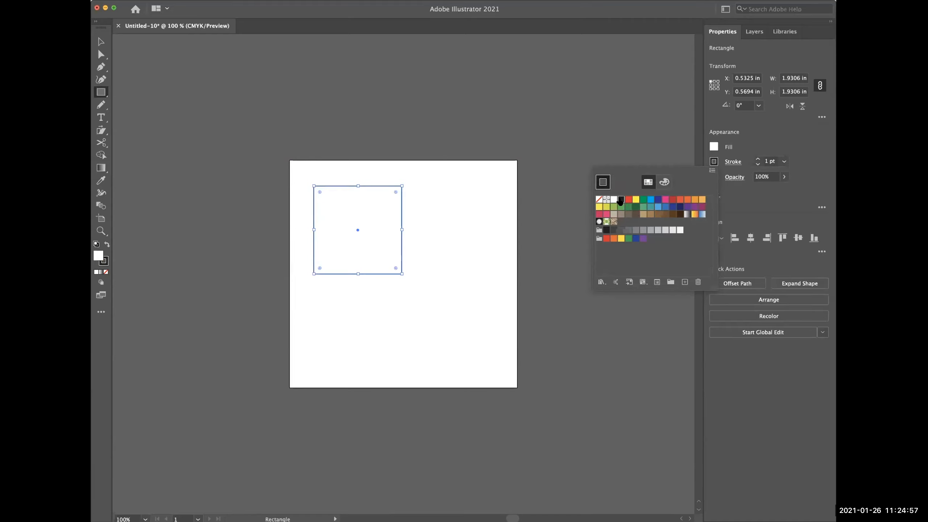
# Set the square's stroke weight to 6 pt.
pyautogui.click(756, 158)
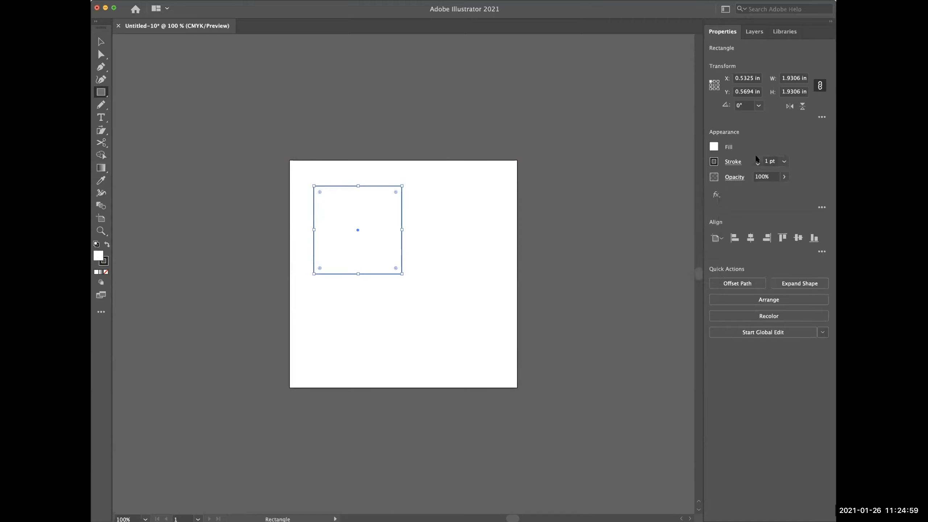
pyautogui.click(756, 158)
pyautogui.click(756, 158)
pyautogui.click(756, 158)
pyautogui.click(756, 158)
pyautogui.click(756, 158)
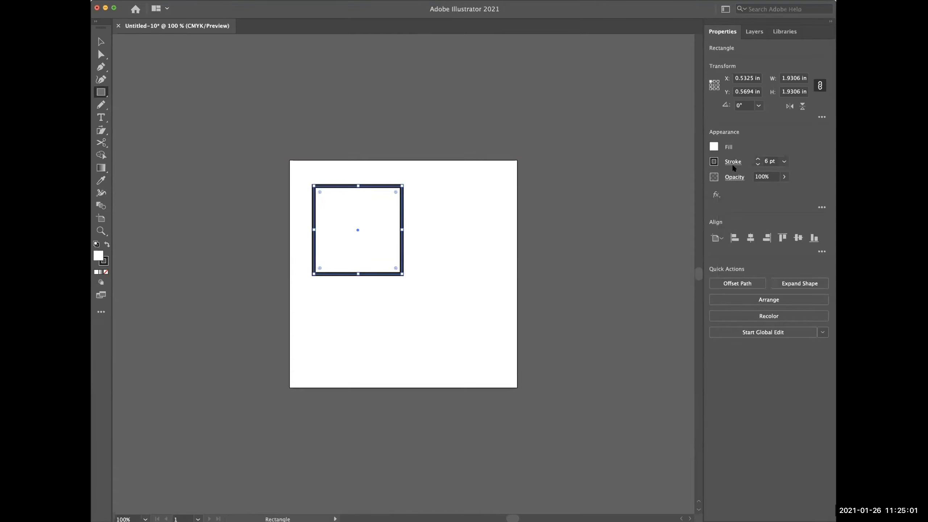
# Set the square's fill to None and deselect the square with the Selection tool.
pyautogui.click(715, 146)
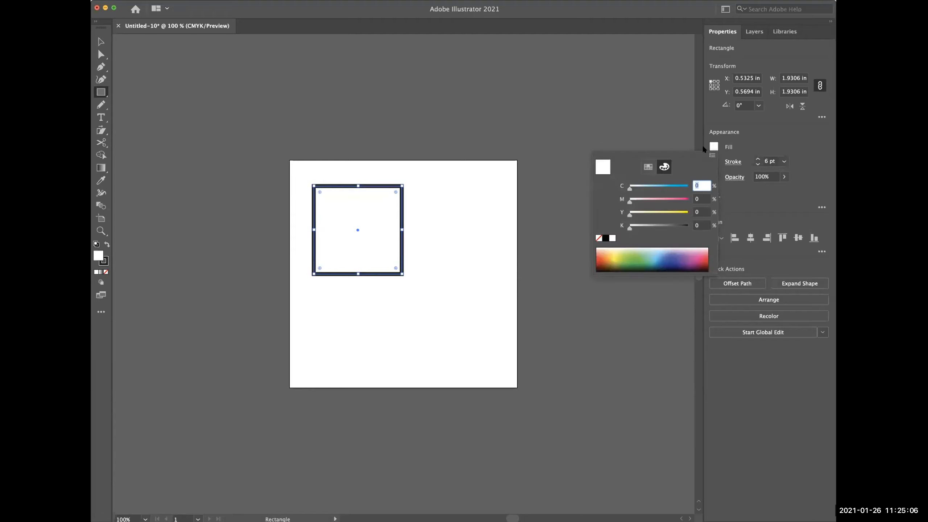
pyautogui.click(598, 238)
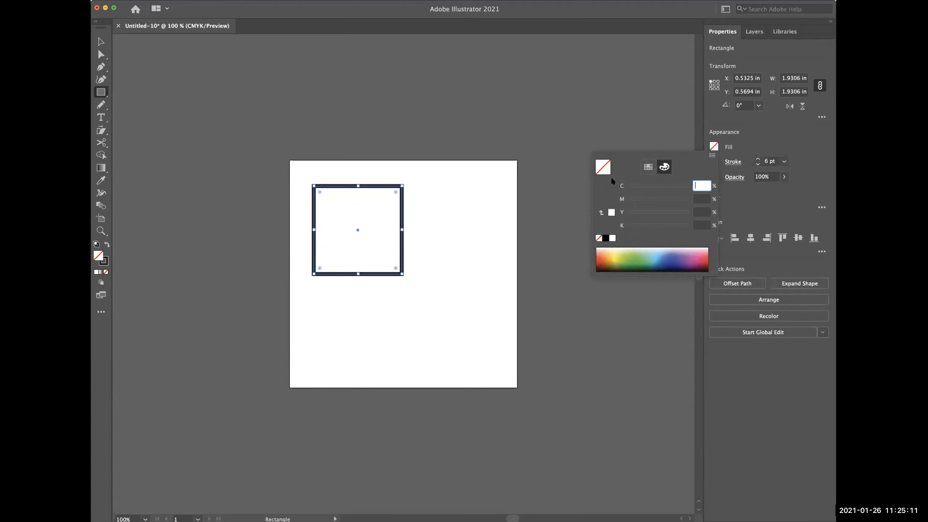
pyautogui.click(101, 40)
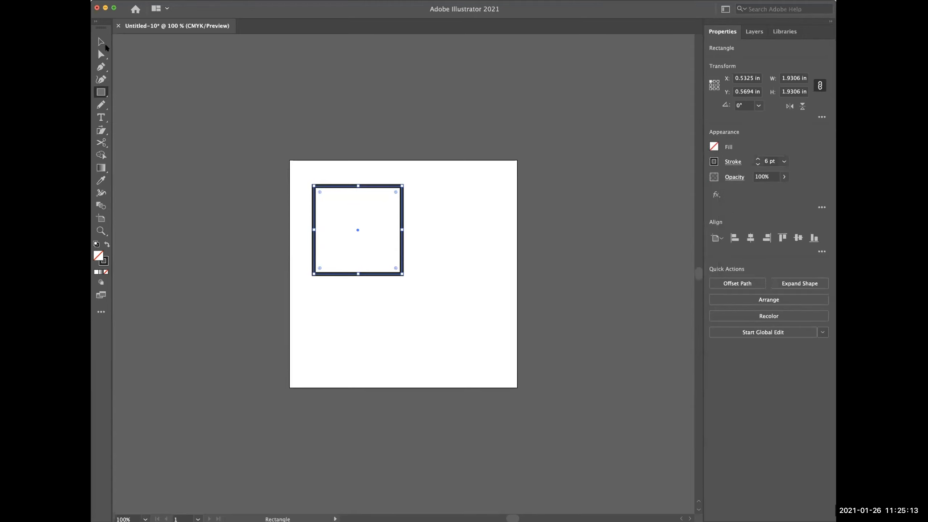
pyautogui.click(100, 41)
pyautogui.click(356, 226)
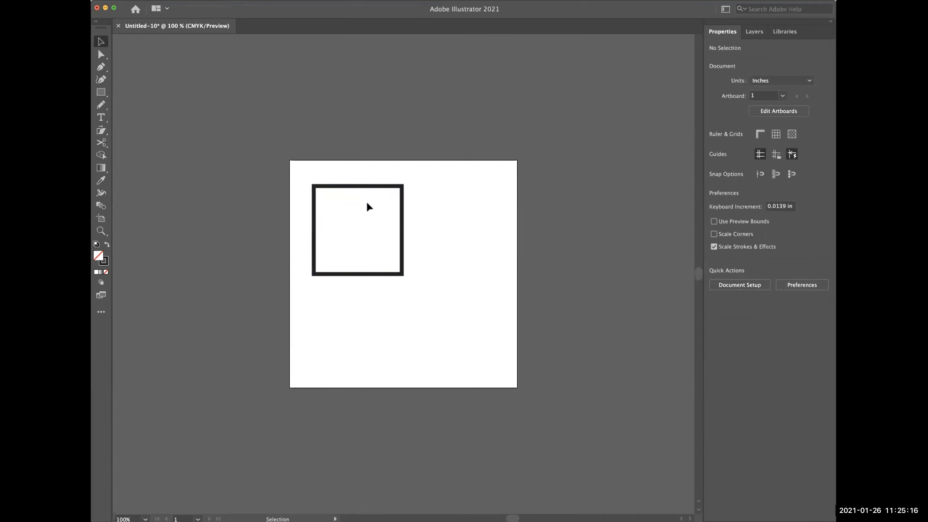
# Copy and paste the square, and move the copy to about X 1.68 in, Y 1.59 in, overlapping the original's lower-right corner.
pyautogui.click(351, 186)
pyautogui.click(164, 0)
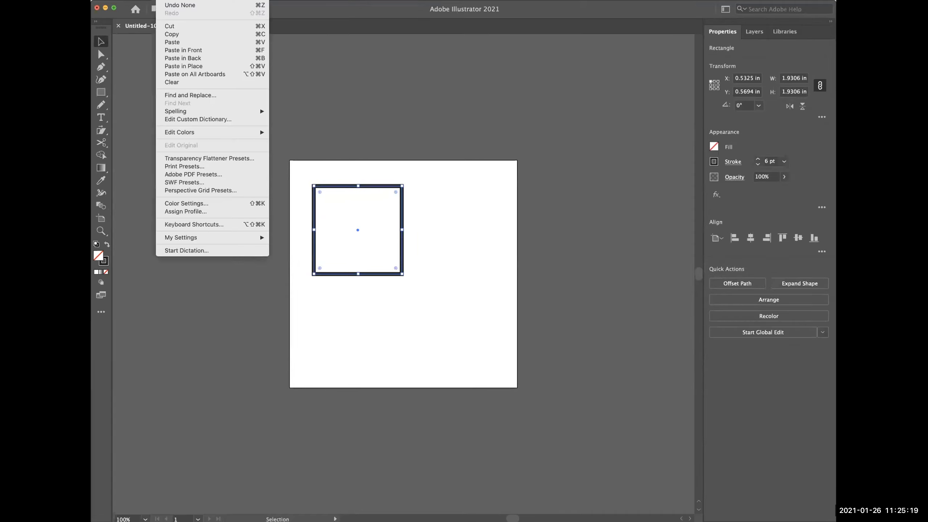
pyautogui.click(174, 34)
pyautogui.click(168, 1)
pyautogui.click(173, 41)
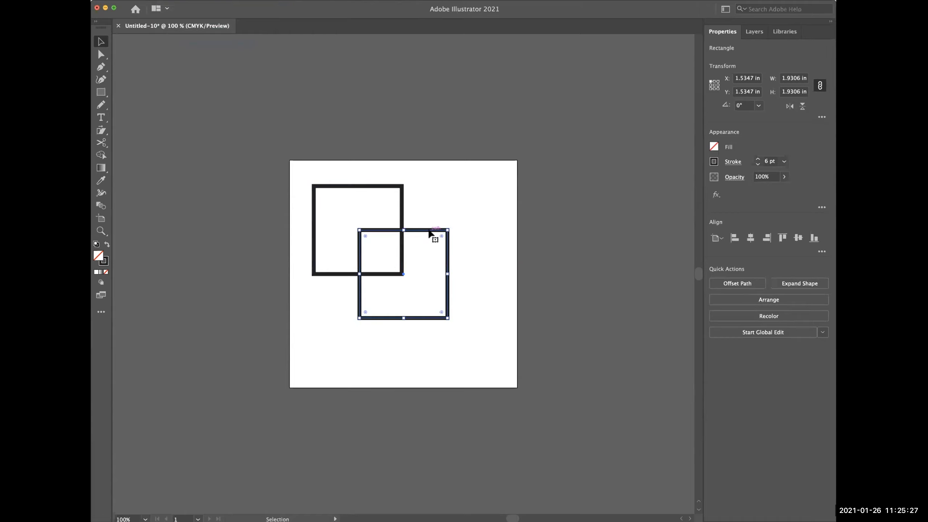
pyautogui.moveTo(432, 231)
pyautogui.mouseDown()
pyautogui.moveTo(442, 215)
pyautogui.moveTo(420, 232)
pyautogui.moveTo(438, 171)
pyautogui.moveTo(454, 178)
pyautogui.moveTo(442, 234)
pyautogui.moveTo(434, 233)
pyautogui.mouseUp()
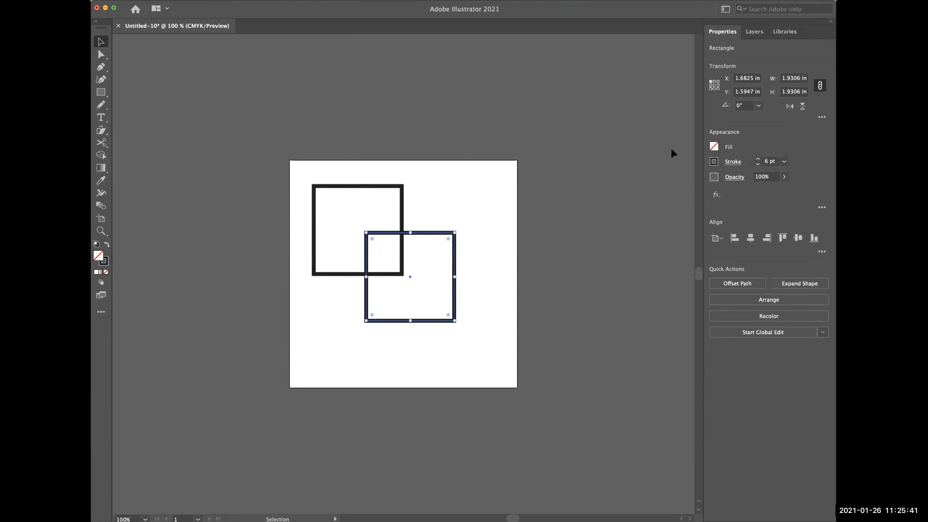
# Fill the overlapping copy of the square with white.
pyautogui.click(714, 146)
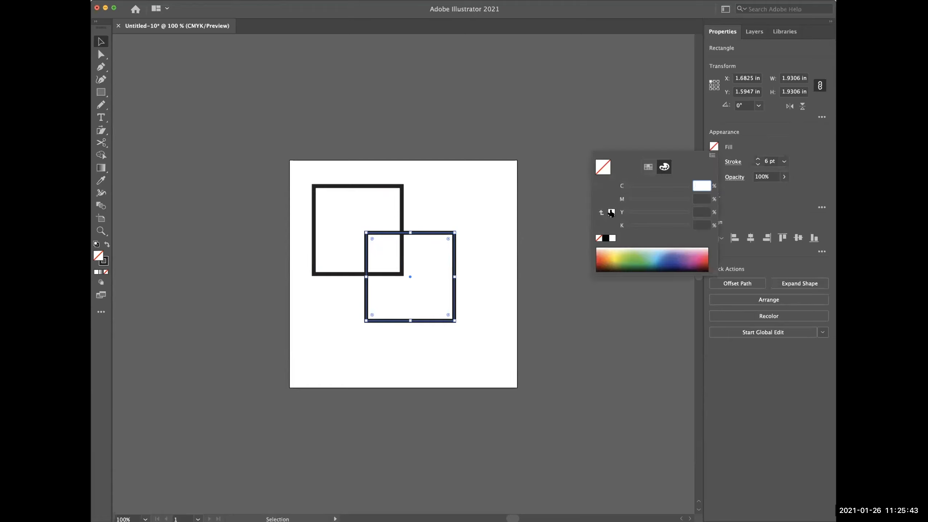
pyautogui.click(610, 213)
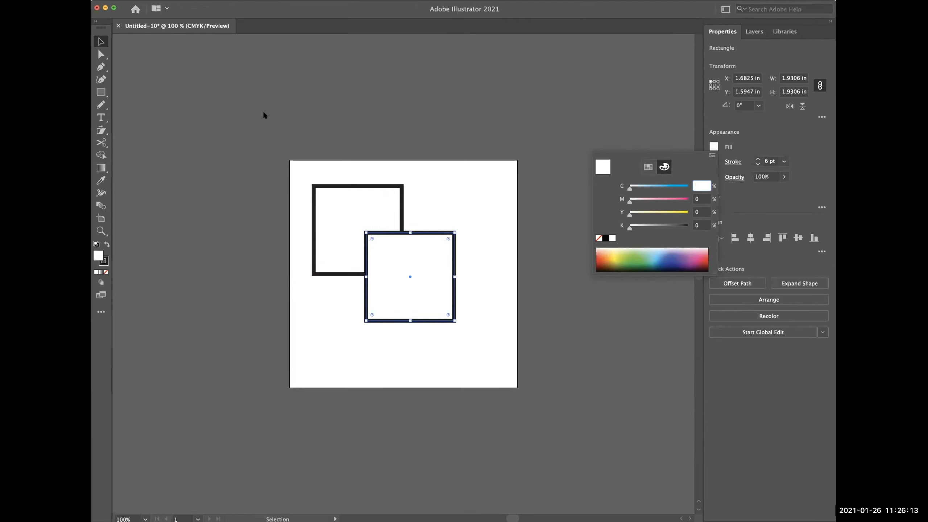
pyautogui.click(183, 3)
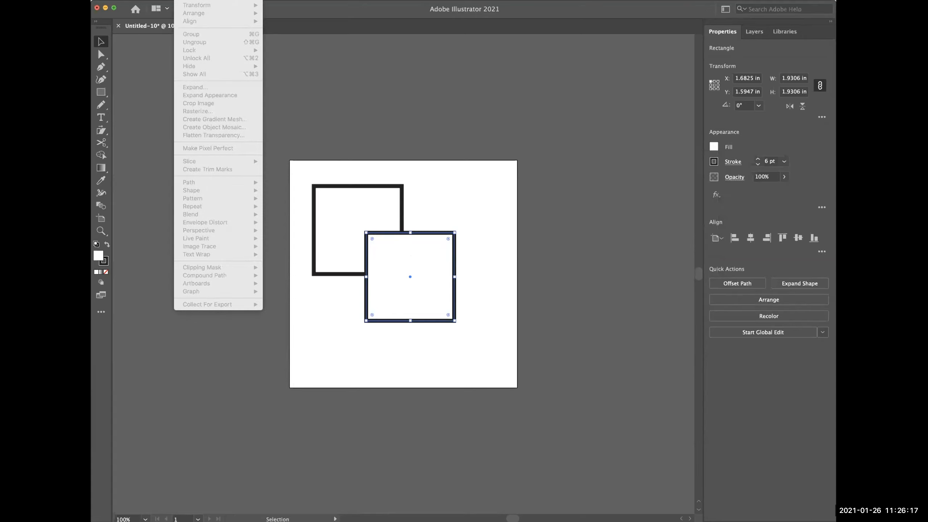
pyautogui.click(457, 208)
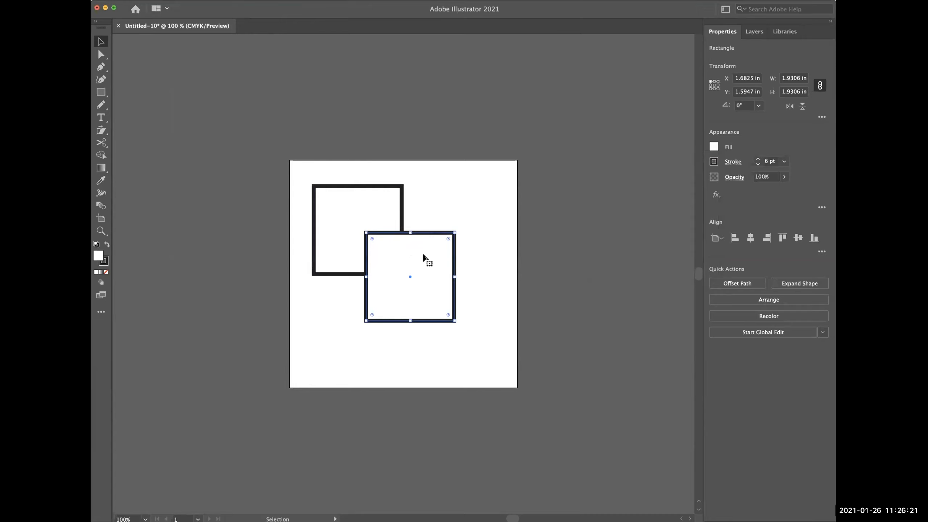
# Send the white-filled copy to the back, behind the original square.
pyautogui.click(184, 3)
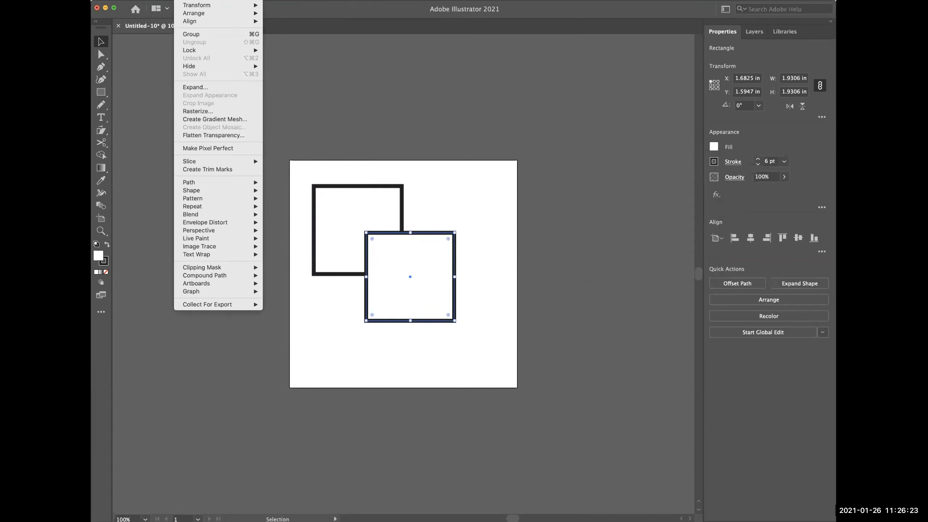
pyautogui.moveTo(196, 15)
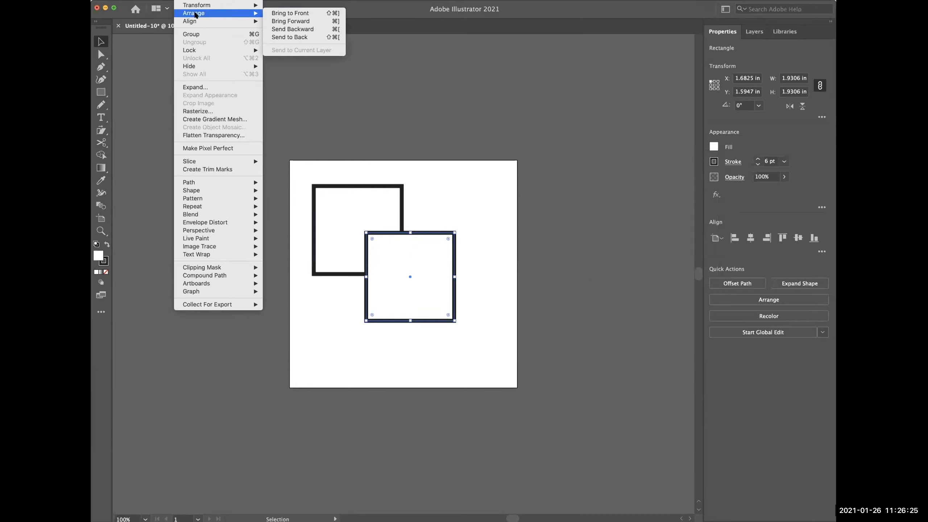
pyautogui.click(285, 37)
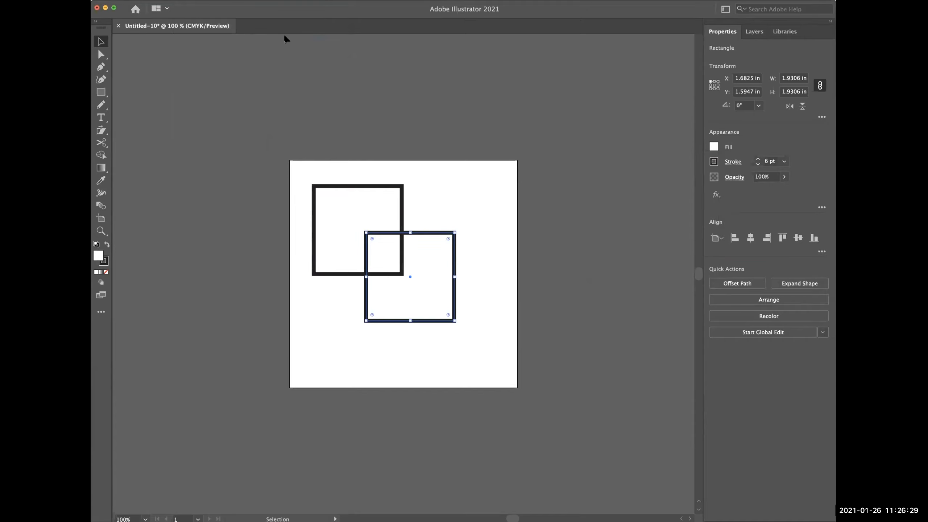
# Select the original upper-left square by its outline and fill it with white.
pyautogui.click(391, 188)
pyautogui.press('/')
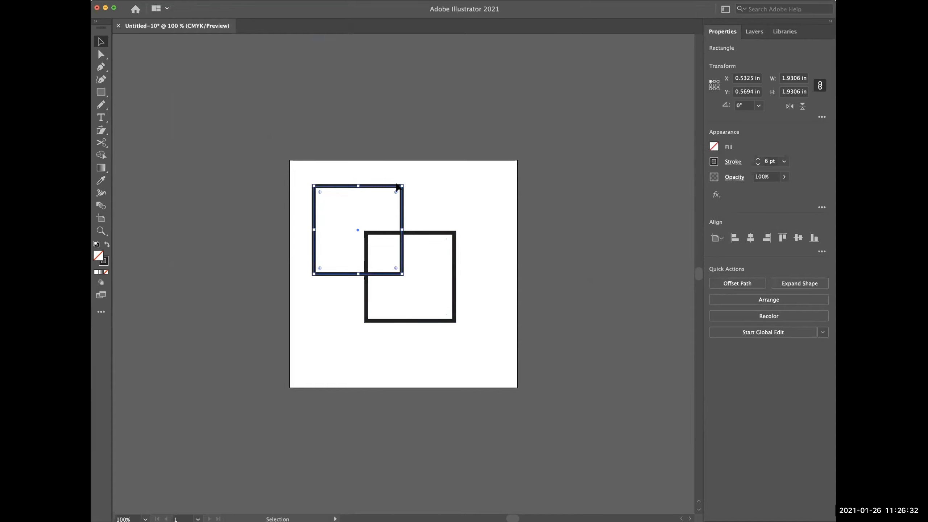
pyautogui.click(714, 146)
pyautogui.click(611, 212)
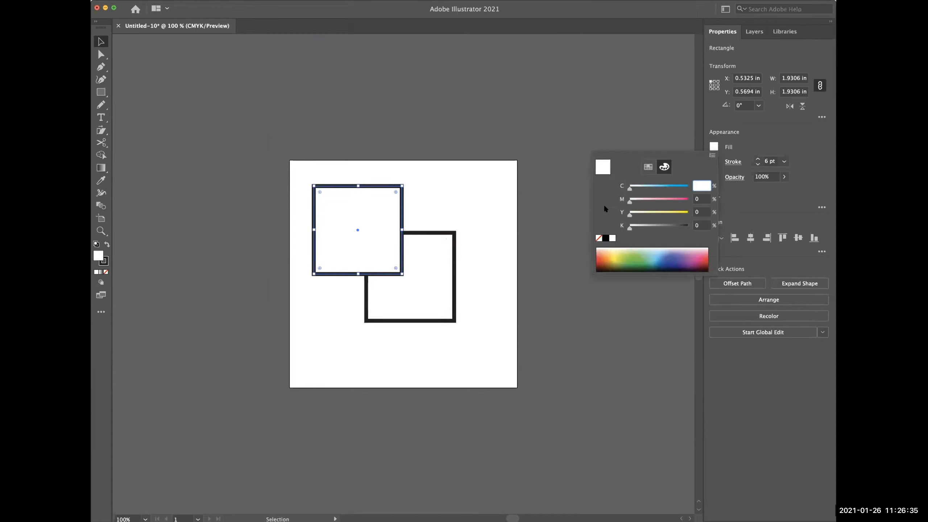
pyautogui.click(418, 123)
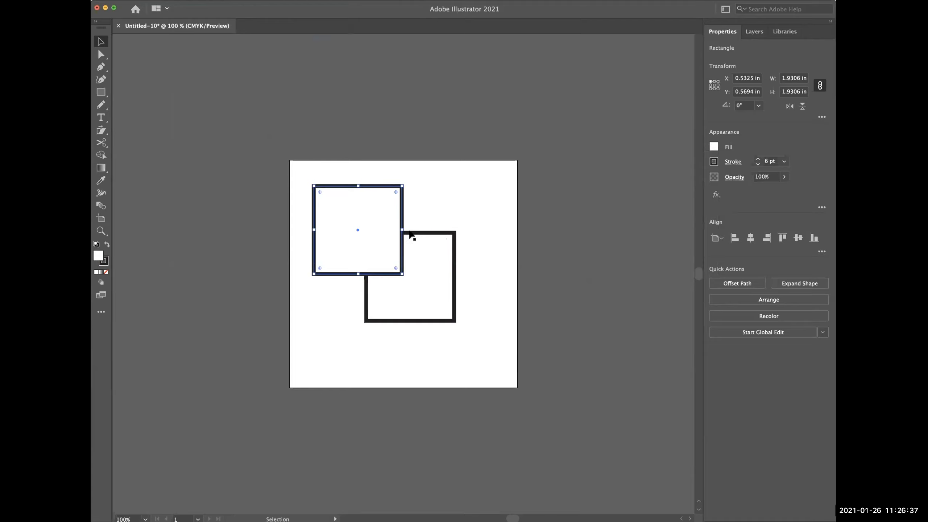
# Bring the lower-right square to the front, in front of the upper-left square.
pyautogui.click(425, 233)
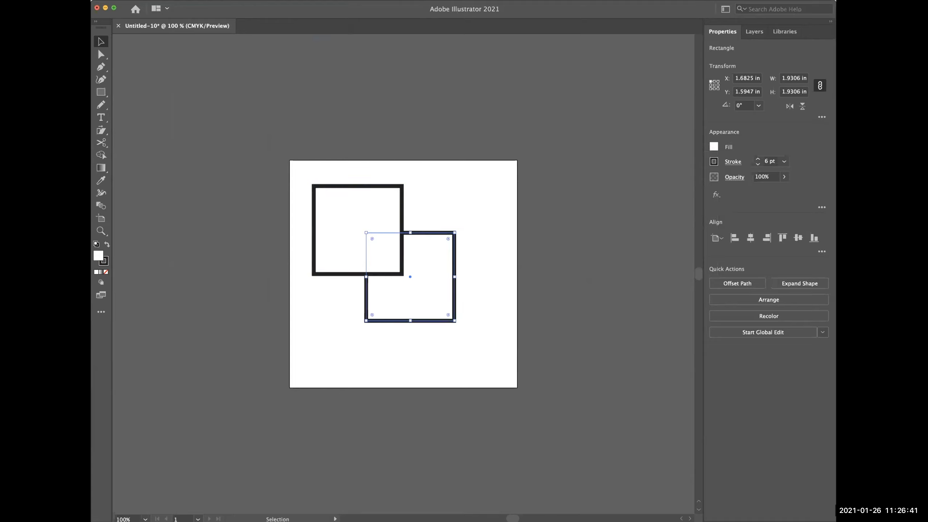
pyautogui.click(194, 1)
pyautogui.moveTo(201, 13)
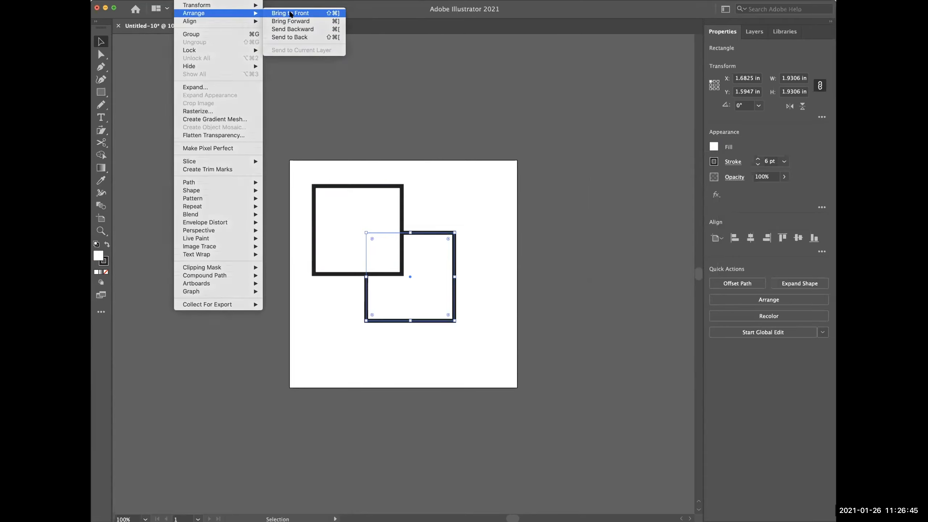
pyautogui.click(289, 13)
pyautogui.click(455, 165)
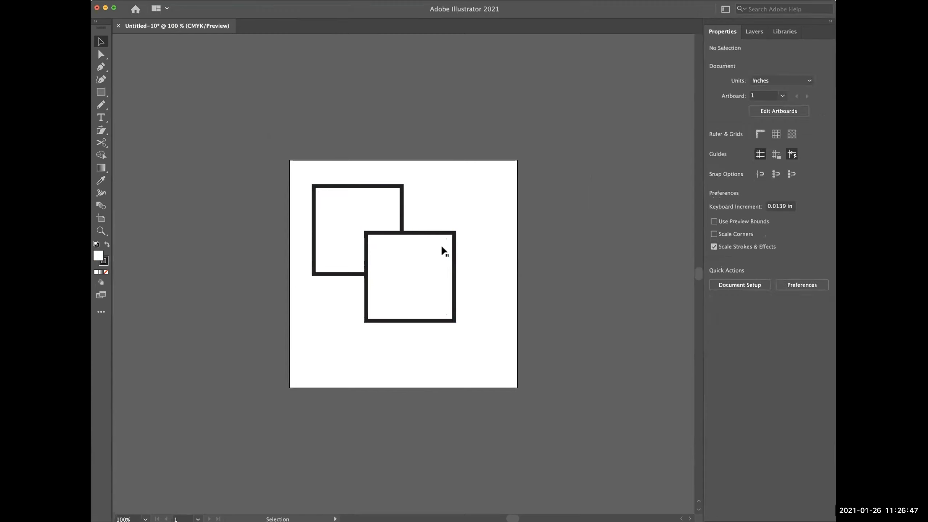
# Duplicate the lower-right square and place the copy at about X 2.25 in, Y 0.12 in, overlapping the other two squares.
pyautogui.press('a')
pyautogui.click(428, 264)
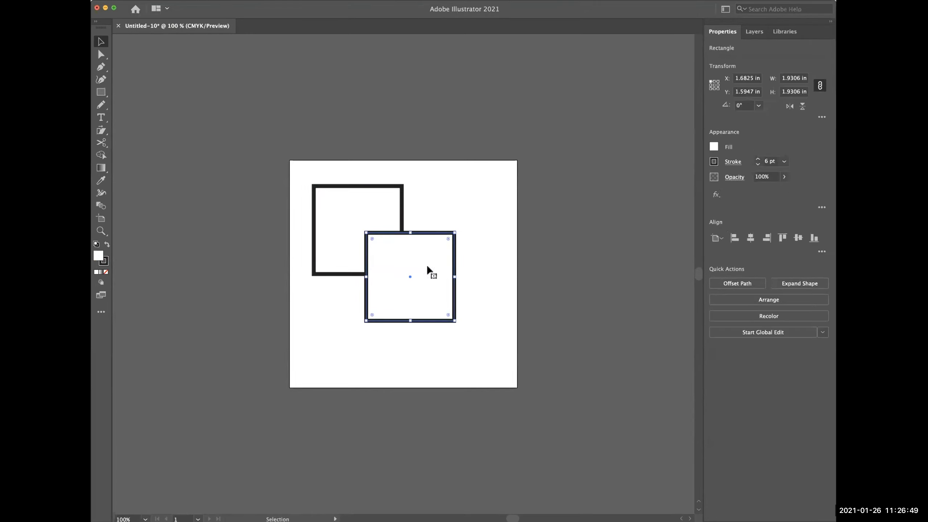
pyautogui.moveTo(426, 266); pyautogui.dragTo(449, 183)
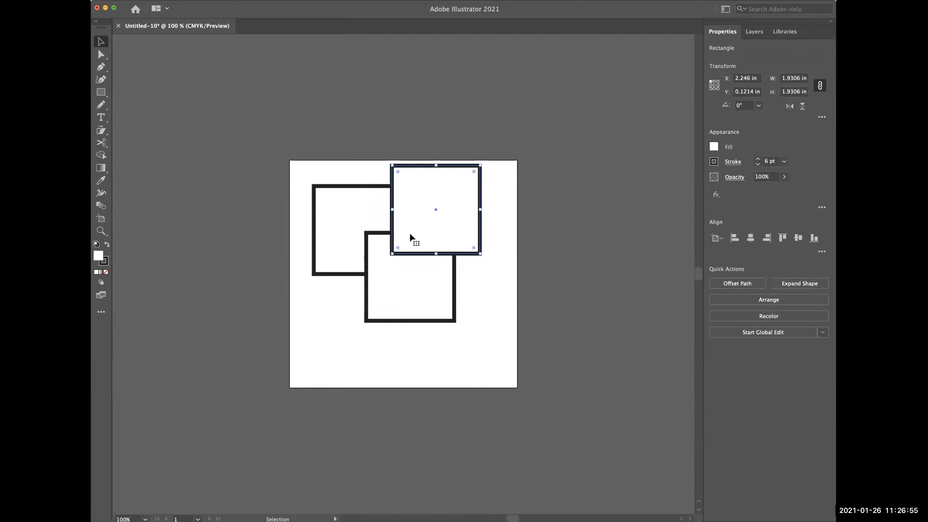
# Bring the upper-left square forward two levels, in front of both other squares, and deselect it.
pyautogui.click(339, 206)
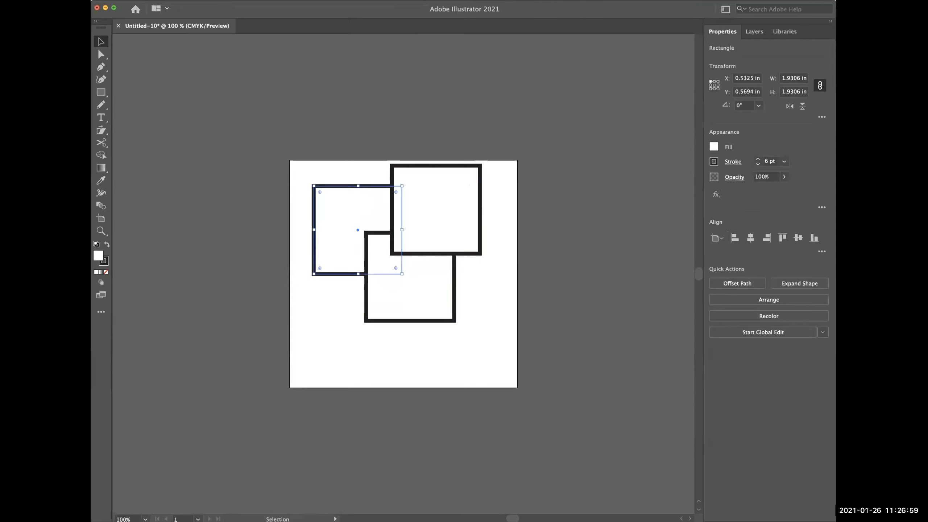
pyautogui.click(186, 0)
pyautogui.moveTo(195, 13)
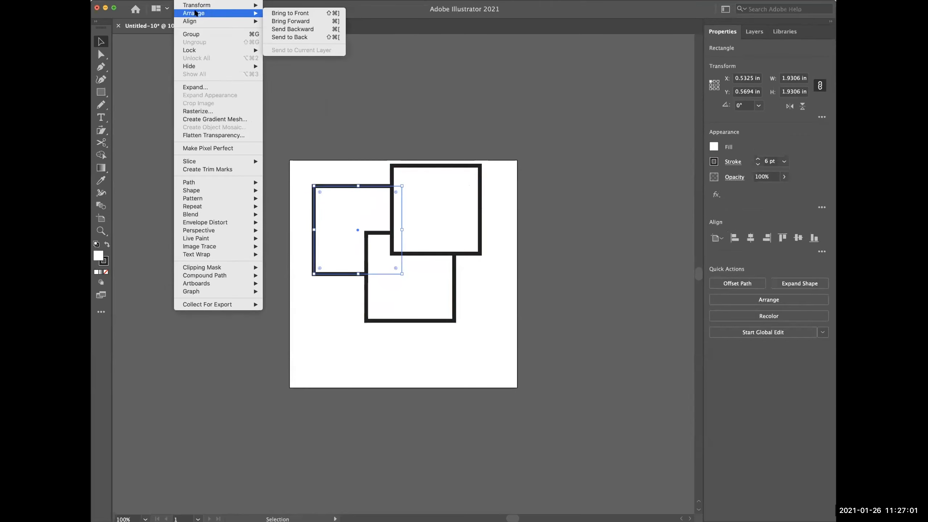
pyautogui.click(286, 20)
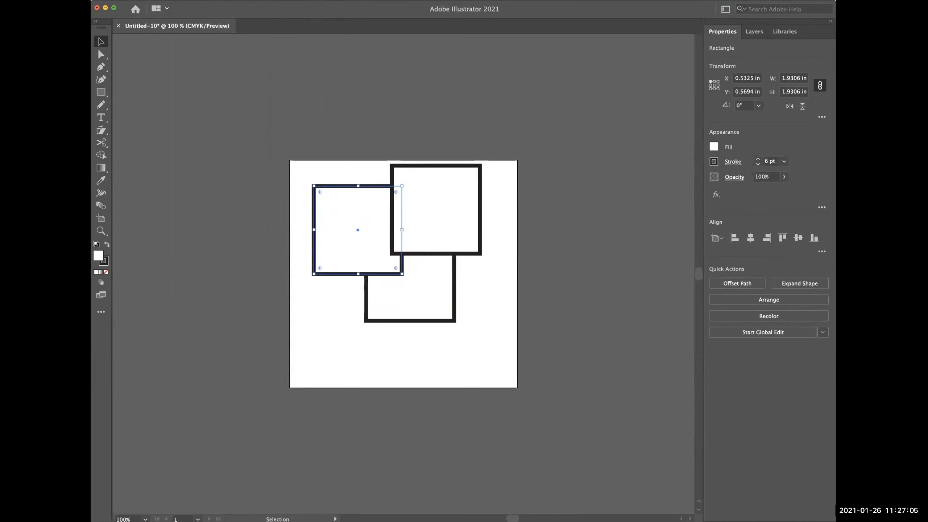
pyautogui.click(194, 0)
pyautogui.moveTo(220, 13)
pyautogui.click(283, 21)
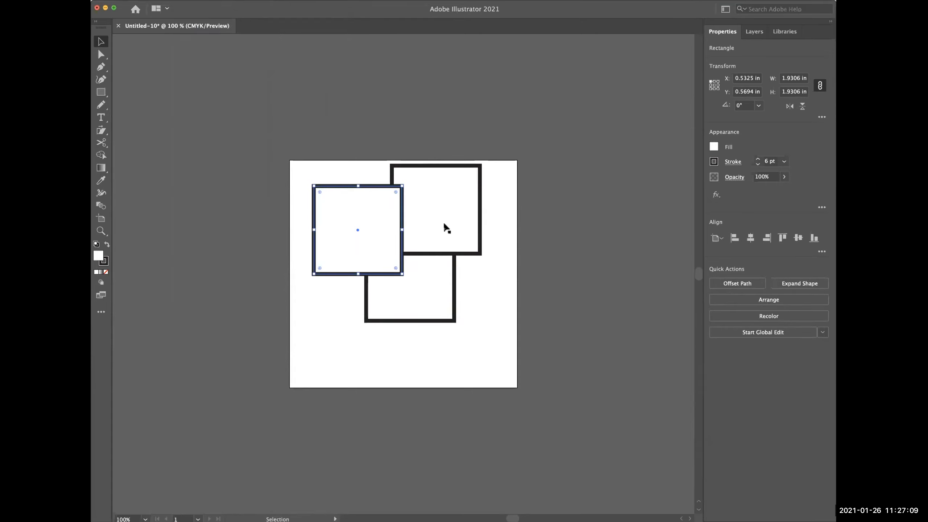
pyautogui.click(492, 279)
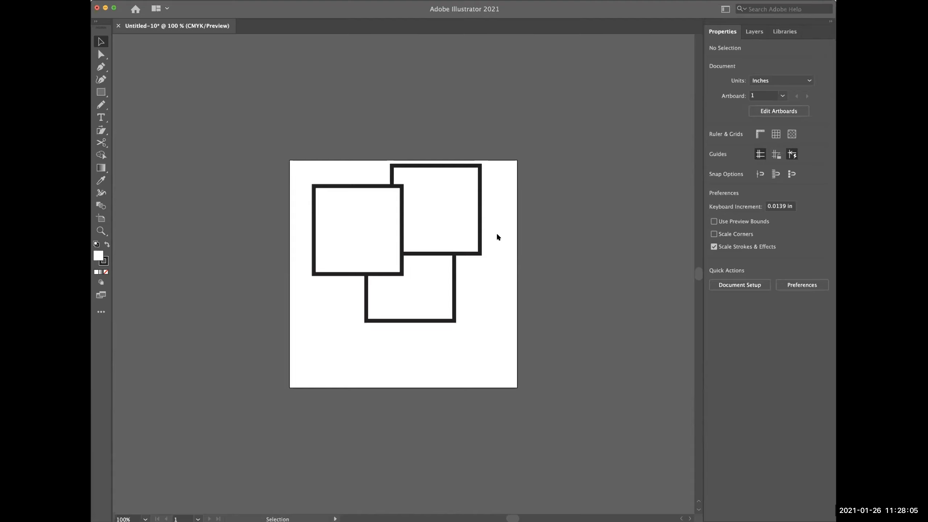
# Delete the upper-right and lower squares, keeping only the upper-left one.
pyautogui.moveTo(493, 225); pyautogui.dragTo(436, 286)
pyautogui.press('Delete')
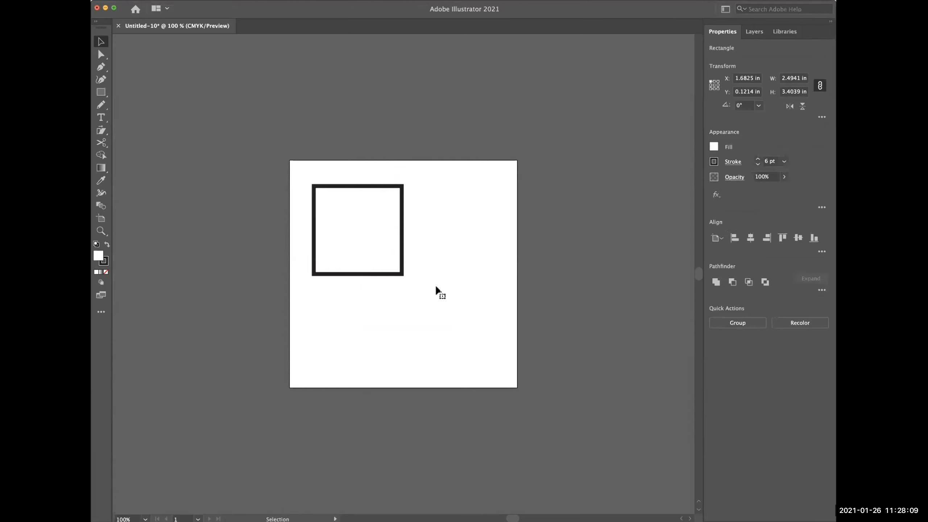
# Draw a narrow vertical ellipse about 0.71 in wide and 2.35 in high to the right of the square.
pyautogui.click(102, 93)
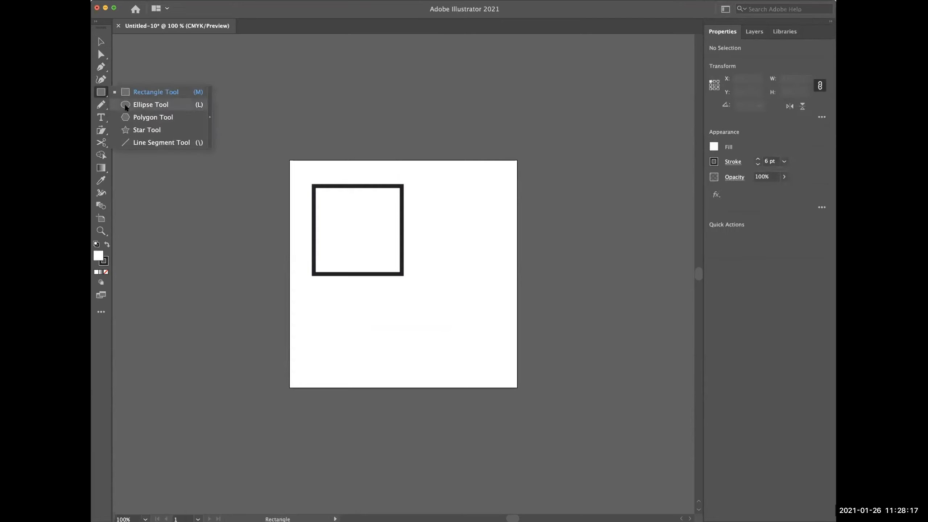
pyautogui.click(150, 104)
pyautogui.moveTo(451, 223); pyautogui.dragTo(458, 225)
pyautogui.moveTo(408, 250); pyautogui.dragTo(355, 328)
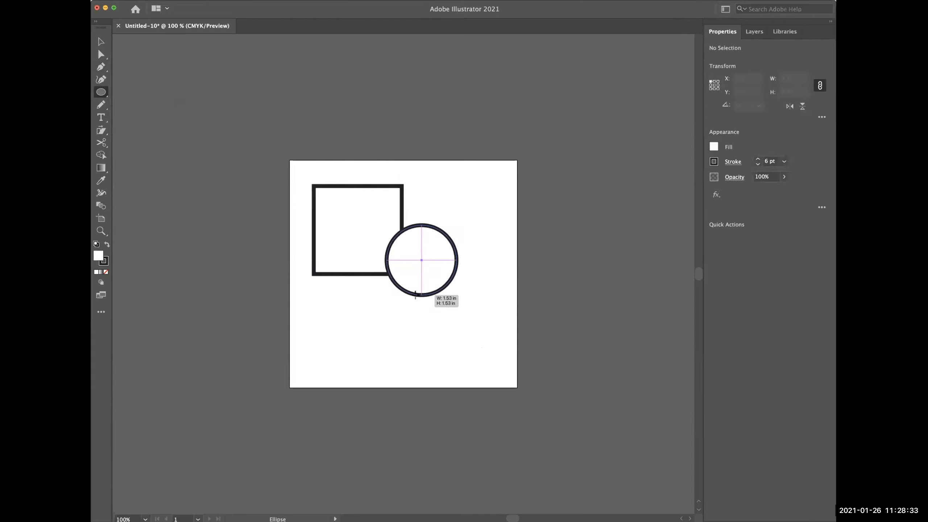
pyautogui.moveTo(385, 321); pyautogui.dragTo(368, 335)
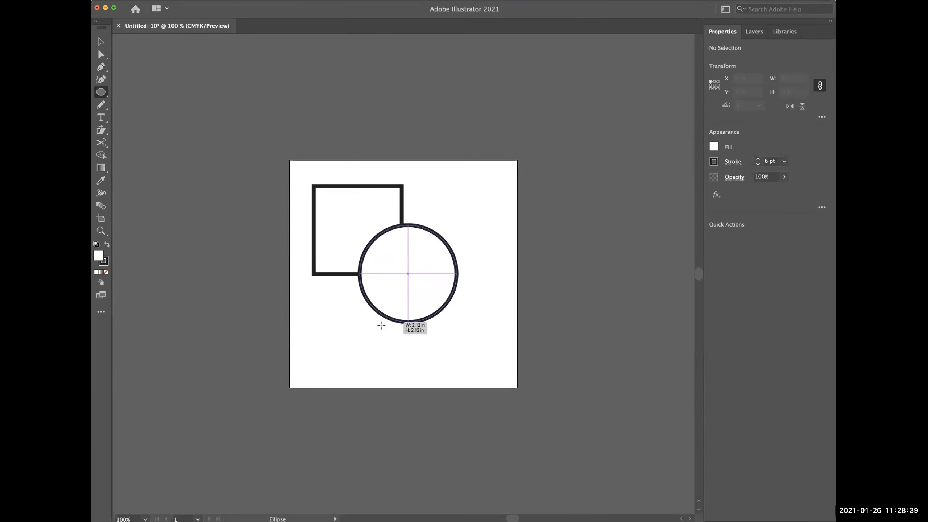
pyautogui.moveTo(375, 332); pyautogui.dragTo(375, 330)
pyautogui.moveTo(378, 328); pyautogui.dragTo(424, 332)
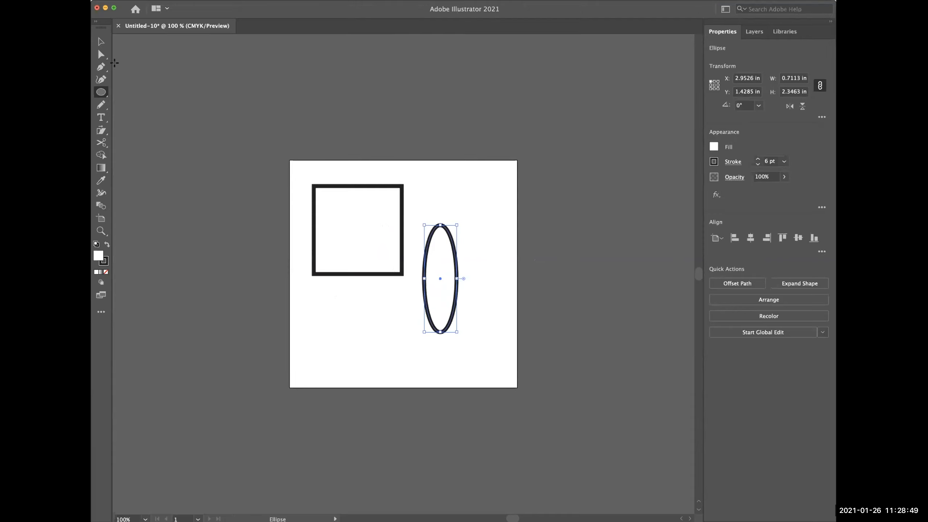
# Move the ellipse to about X 2.14 in, Y 0.98 in, overlapping the square's right edge.
pyautogui.click(101, 41)
pyautogui.click(205, 117)
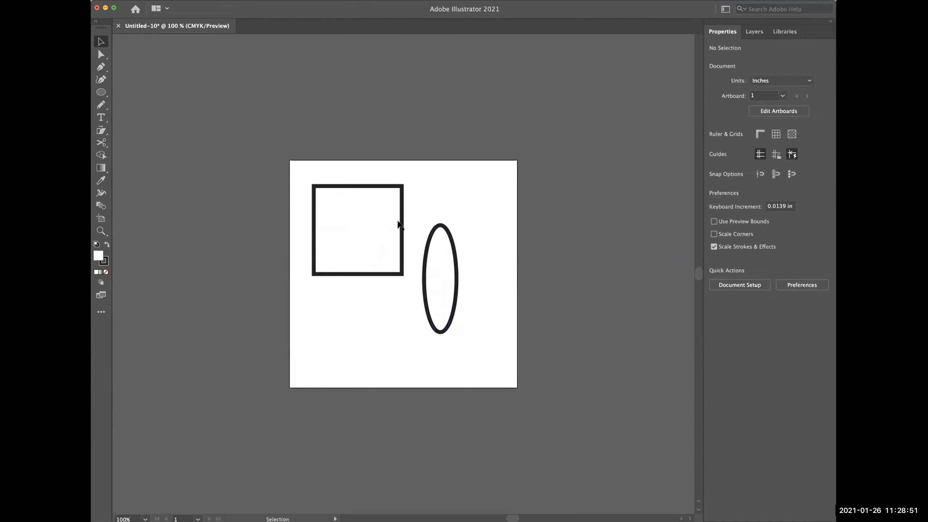
pyautogui.moveTo(443, 271); pyautogui.dragTo(397, 258)
# Draw a downward-pointing triangle about 2.91 by 2.57 in with the Polygon tool, varying its number of sides, and delete it.
pyautogui.click(103, 92)
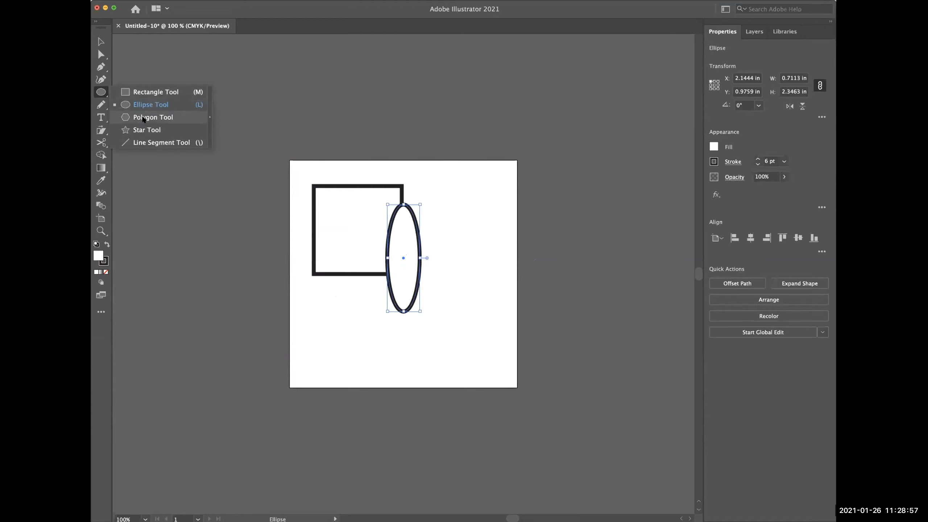
pyautogui.click(143, 118)
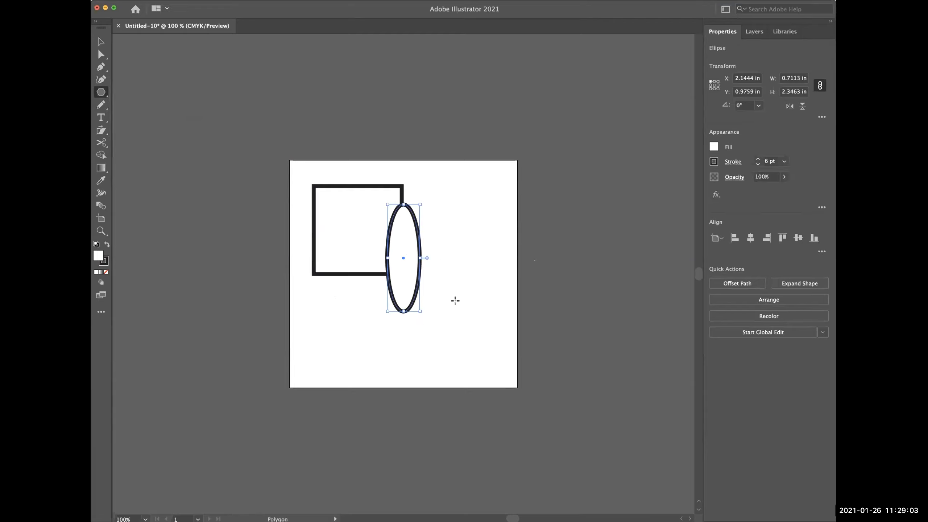
pyautogui.moveTo(438, 258); pyautogui.dragTo(439, 337)
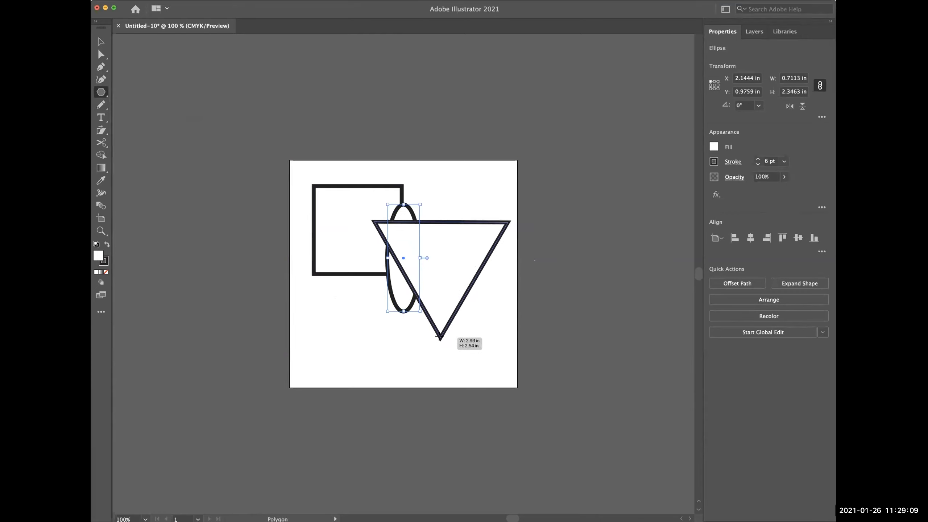
pyautogui.press('Up')
pyautogui.press('Up')
pyautogui.press('Up')
pyautogui.press('Up')
pyautogui.press('Up')
pyautogui.press('Up')
pyautogui.press('Up')
pyautogui.press('Up')
pyautogui.press('Up')
pyautogui.press('Up')
pyautogui.press('Up')
pyautogui.press('Up')
pyautogui.press('Up')
pyautogui.press('Up')
pyautogui.press('Up')
pyautogui.press('Up')
pyautogui.press('Up')
pyautogui.press('Up')
pyautogui.press('Up')
pyautogui.press('Up')
pyautogui.moveTo(439, 337); pyautogui.dragTo(442, 337)
pyautogui.press('Down')
pyautogui.press('Down')
pyautogui.press('Down')
pyautogui.press('Down')
pyautogui.press('Down')
pyautogui.press('Down')
pyautogui.press('Down')
pyautogui.press('Down')
pyautogui.press('Down')
pyautogui.press('Down')
pyautogui.press('Down')
pyautogui.press('Down')
pyautogui.press('Down')
pyautogui.press('Down')
pyautogui.press('Down')
pyautogui.press('Down')
pyautogui.press('Down')
pyautogui.press('Down')
pyautogui.press('Down')
pyautogui.press('Down')
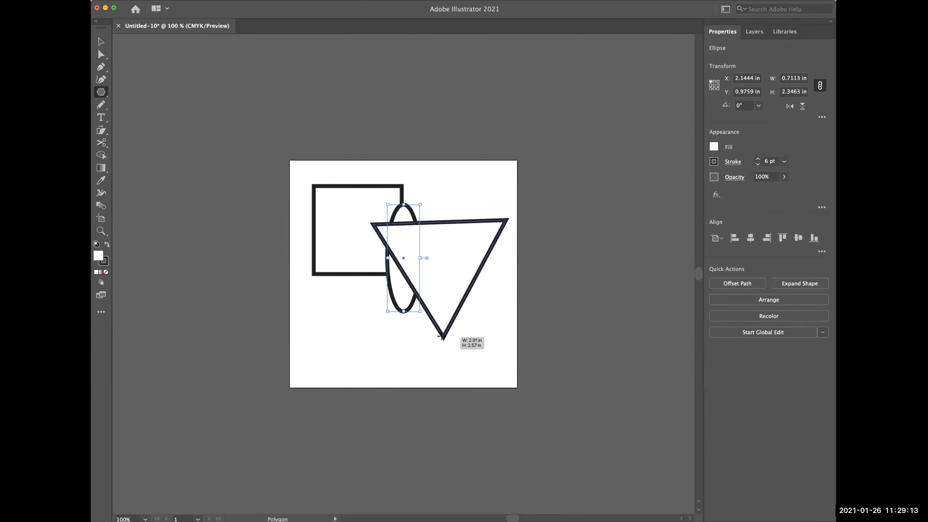
pyautogui.moveTo(439, 337); pyautogui.dragTo(437, 335)
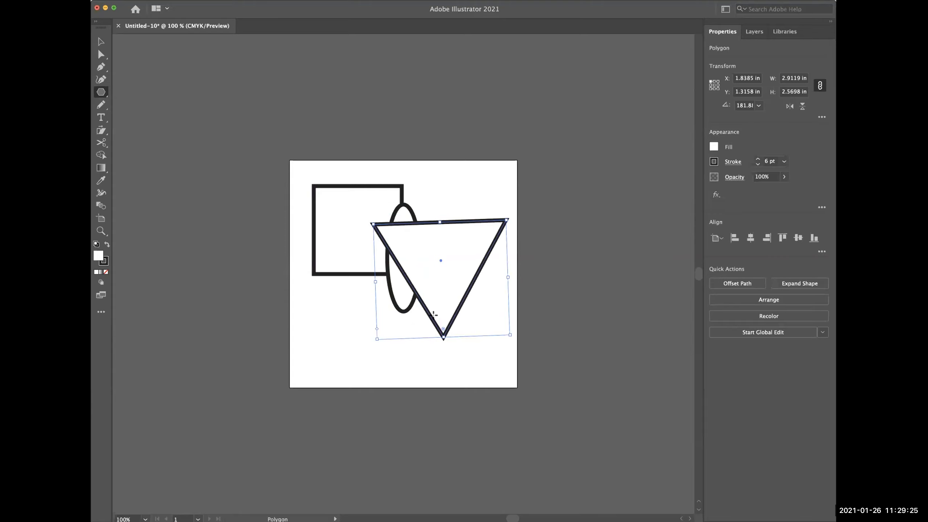
pyautogui.scroll(-1, 233, 146)
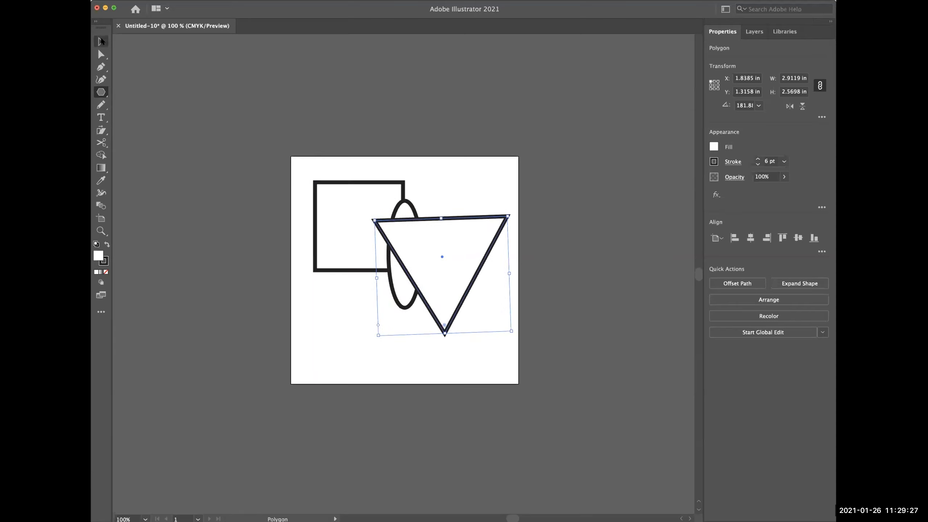
pyautogui.press('Delete')
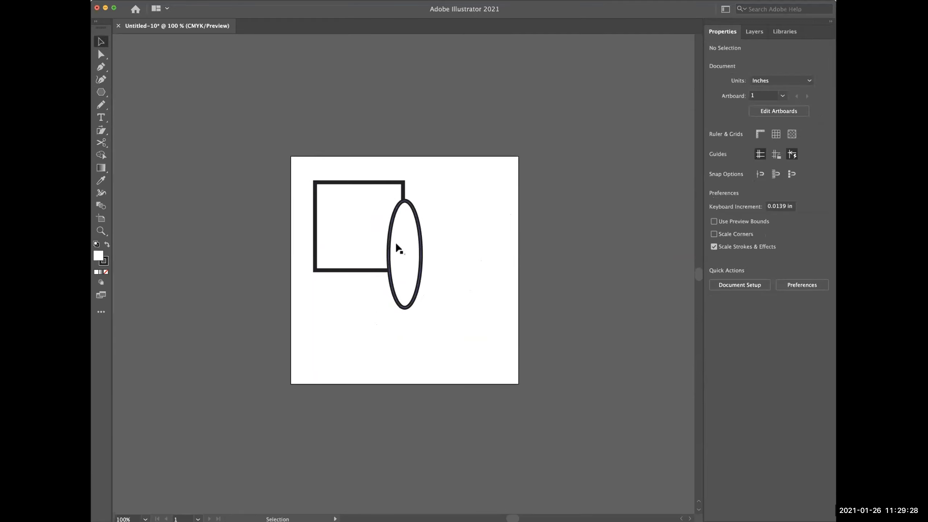
# Draw an upright three-sided polygon with a level base, about 1.93 in wide and 1.68 in high, beside the ellipse.
pyautogui.click(99, 92)
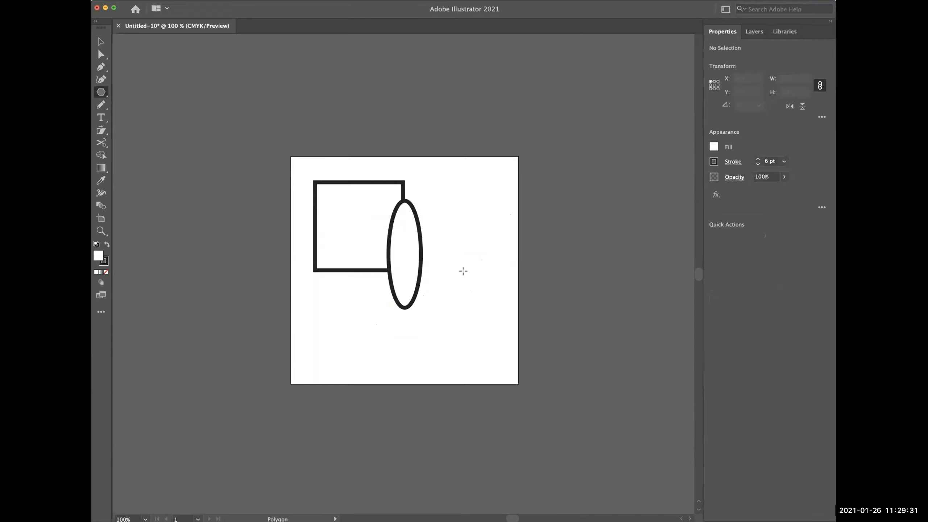
pyautogui.moveTo(463, 263); pyautogui.dragTo(398, 296)
pyautogui.press('Up')
pyautogui.press('Up')
pyautogui.press('Up')
pyautogui.press('Up')
pyautogui.press('Up')
pyautogui.press('Up')
pyautogui.press('Up')
pyautogui.press('Down')
pyautogui.press('Down')
pyautogui.press('Down')
pyautogui.press('Down')
pyautogui.press('Down')
pyautogui.press('Down')
pyautogui.press('Down')
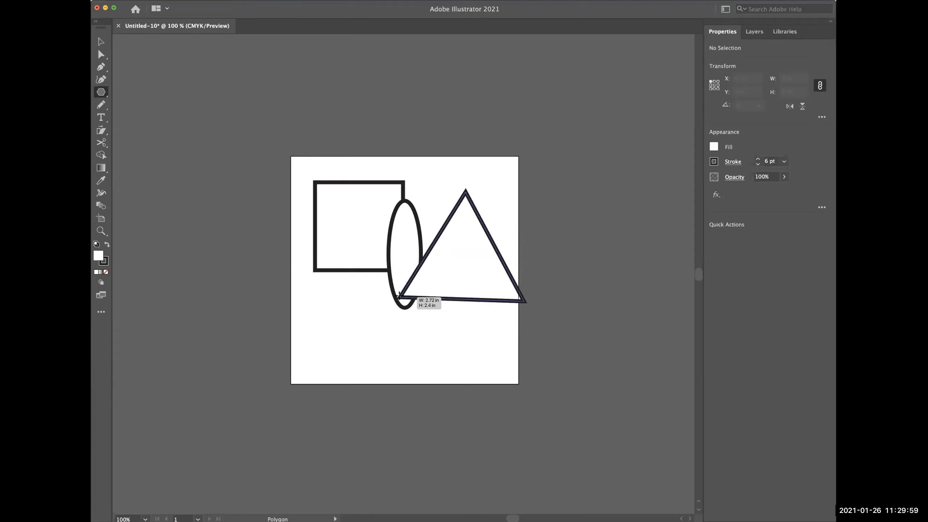
pyautogui.moveTo(398, 296); pyautogui.dragTo(459, 295)
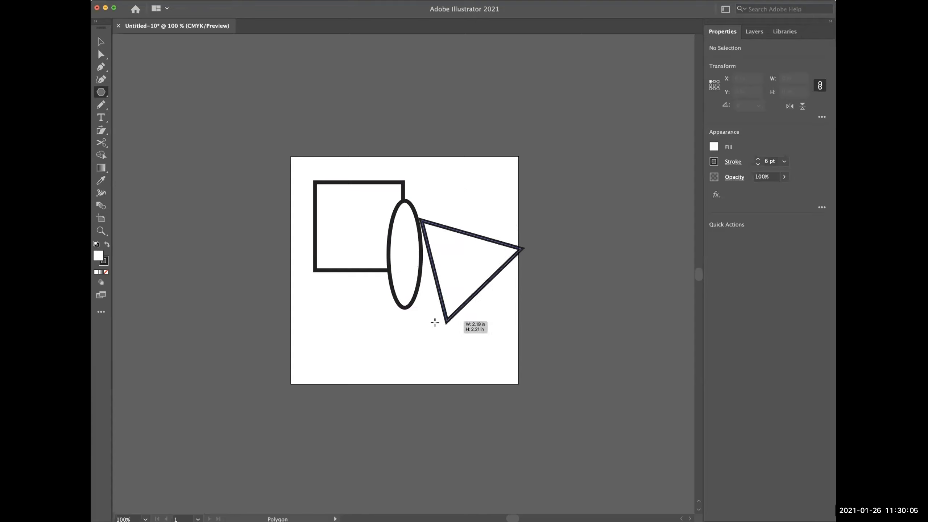
pyautogui.moveTo(388, 294); pyautogui.dragTo(426, 298)
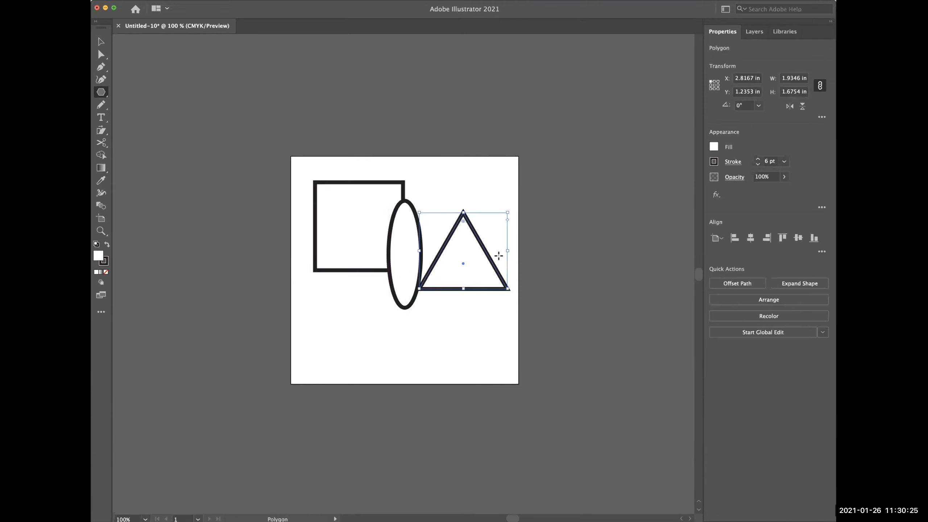
# Move the triangle up to about X 2.68 in, Y 0.40 in, overlapping the ellipse's right edge.
pyautogui.hscroll(-1, 496, 257)
pyautogui.click(100, 42)
pyautogui.click(103, 54)
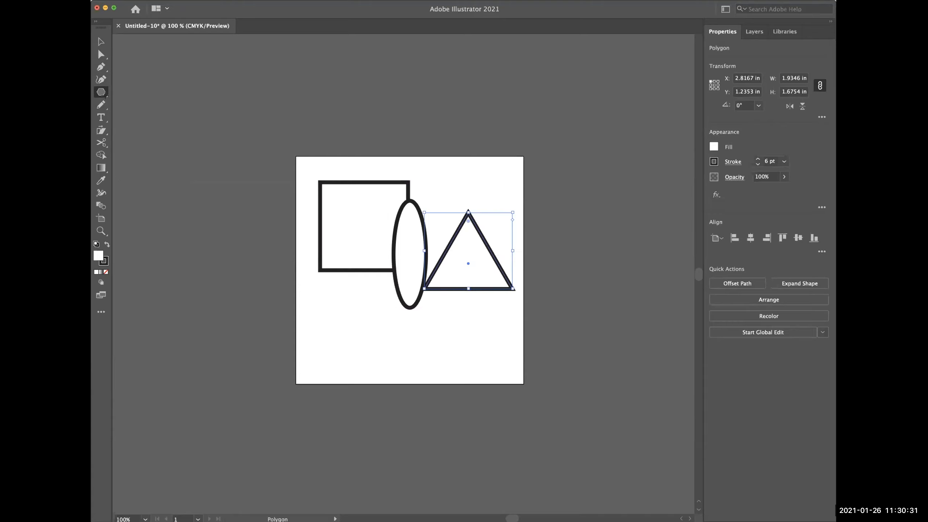
pyautogui.click(101, 42)
pyautogui.moveTo(472, 240); pyautogui.dragTo(466, 203)
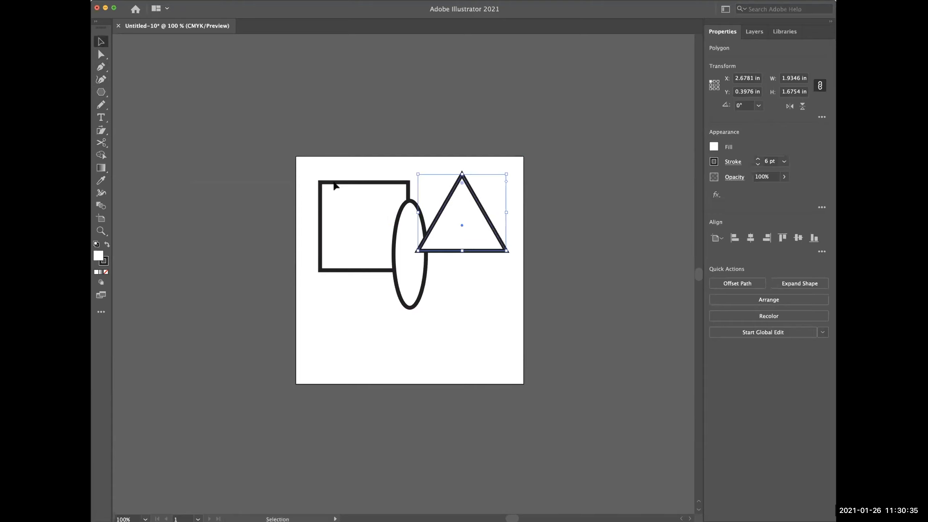
# Draw an upright eight-pointed star about 1.21 in wide below the triangle, adjusting its number of points and inner radius.
pyautogui.click(101, 92)
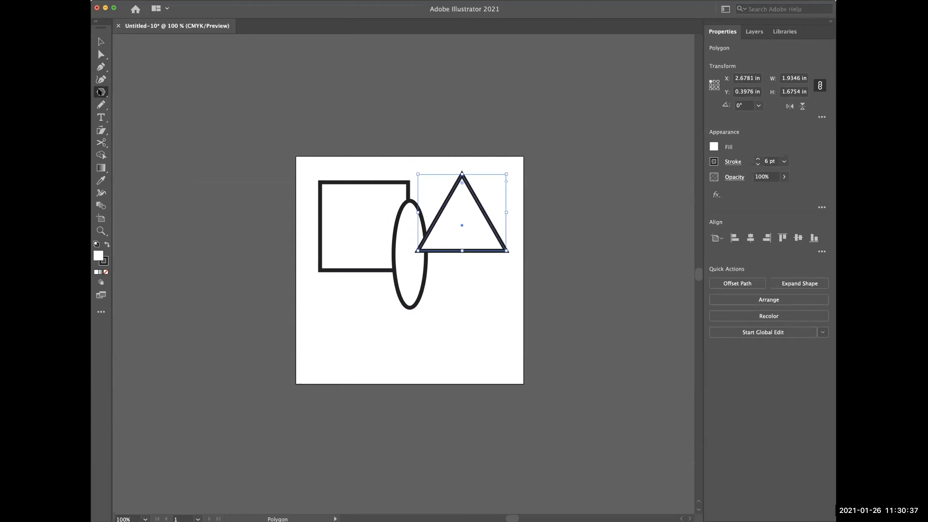
pyautogui.click(100, 92)
pyautogui.click(143, 129)
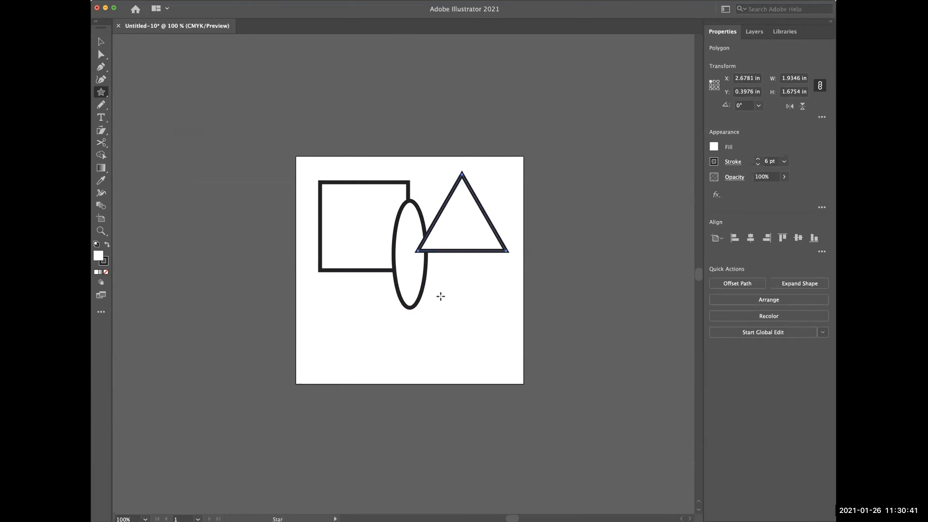
pyautogui.moveTo(440, 289); pyautogui.dragTo(469, 328)
pyautogui.press('Up')
pyautogui.press('Up')
pyautogui.press('Up')
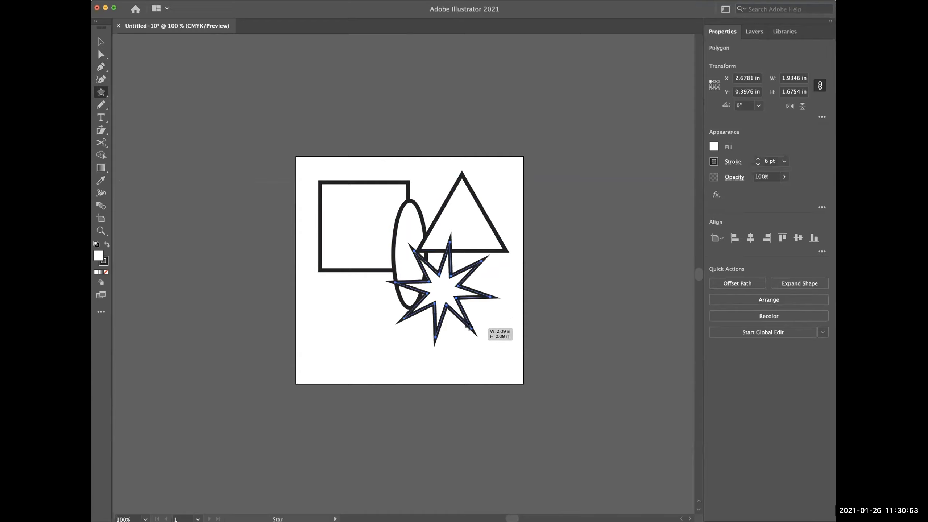
pyautogui.moveTo(467, 327); pyautogui.dragTo(466, 327)
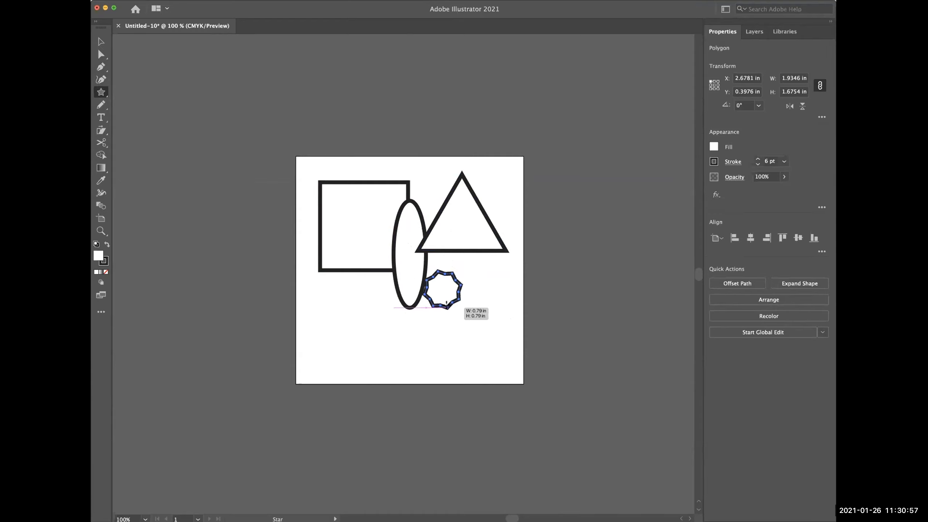
pyautogui.moveTo(448, 313); pyautogui.dragTo(454, 317)
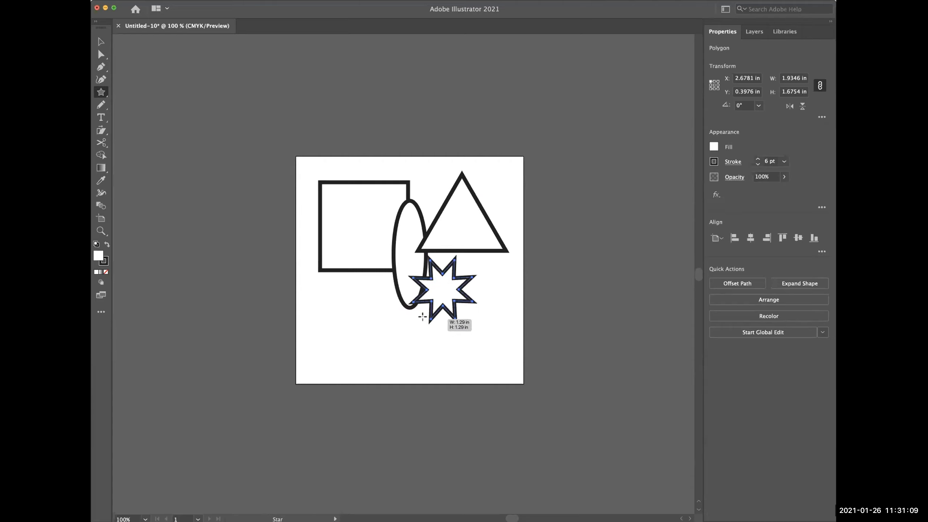
pyautogui.moveTo(419, 310); pyautogui.dragTo(423, 306)
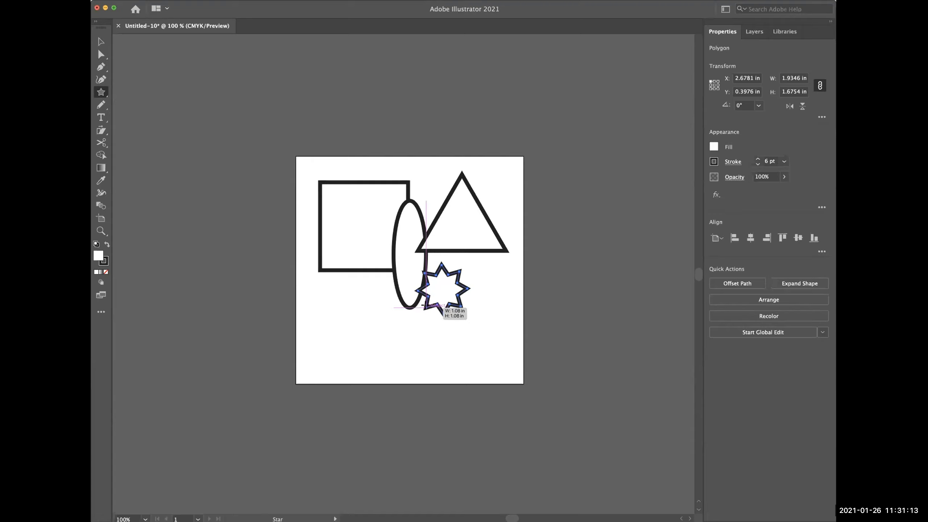
pyautogui.moveTo(423, 305)
pyautogui.mouseDown()
pyautogui.moveTo(415, 307)
pyautogui.moveTo(423, 311)
pyautogui.mouseUp()
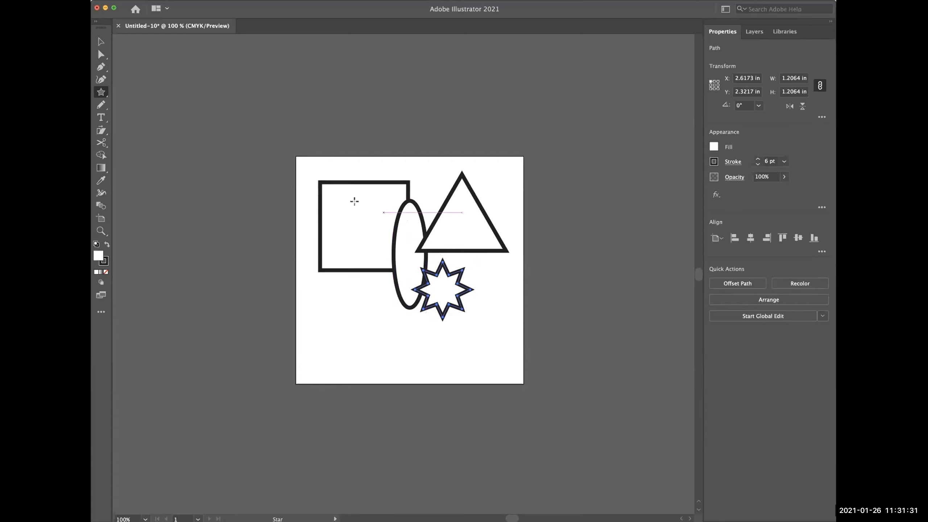
# Draw three evenly spaced horizontal lines, each about 1.92 in long, near the artboard's lower edge and deselect them.
pyautogui.scroll(-1, 208, 178)
pyautogui.click(102, 94)
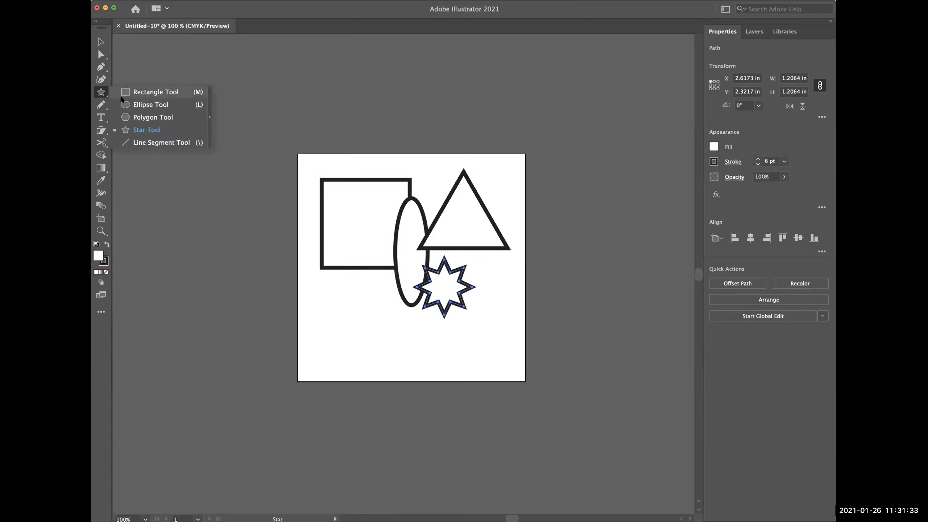
pyautogui.scroll(-1, 145, 142)
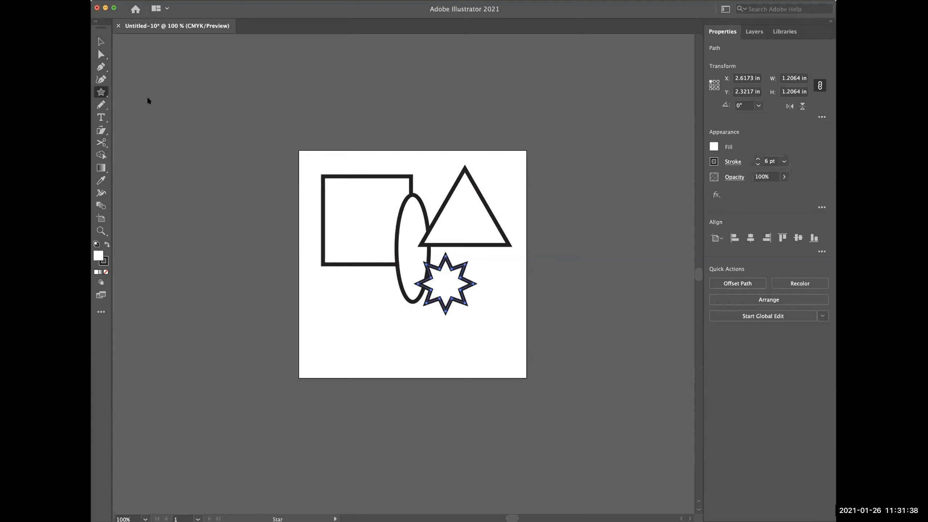
pyautogui.click(101, 92)
pyautogui.click(154, 143)
pyautogui.moveTo(332, 333); pyautogui.dragTo(403, 331)
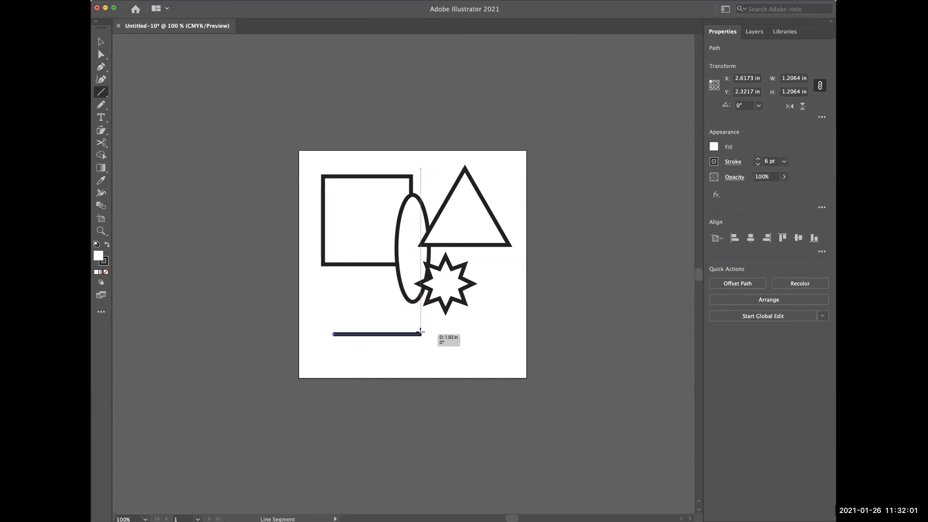
pyautogui.moveTo(420, 332); pyautogui.dragTo(421, 334)
pyautogui.moveTo(332, 348); pyautogui.dragTo(417, 348)
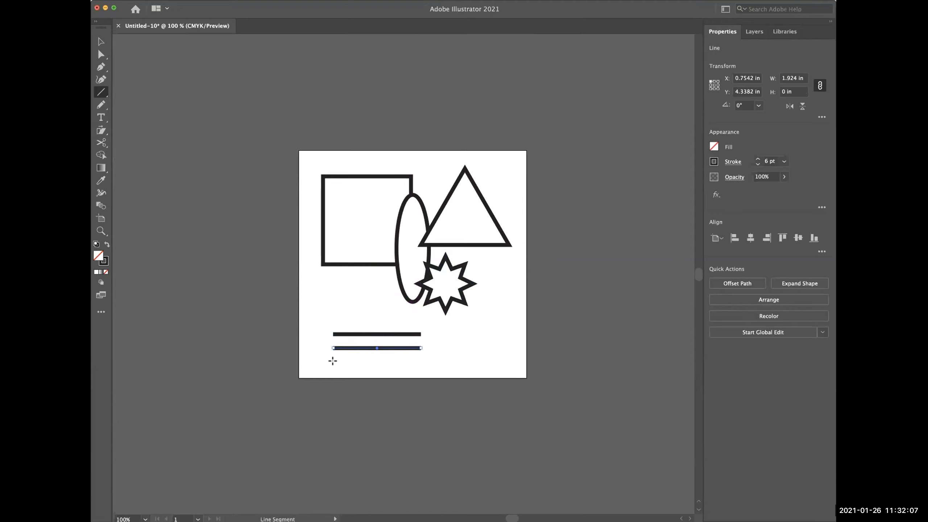
pyautogui.moveTo(332, 361); pyautogui.dragTo(420, 357)
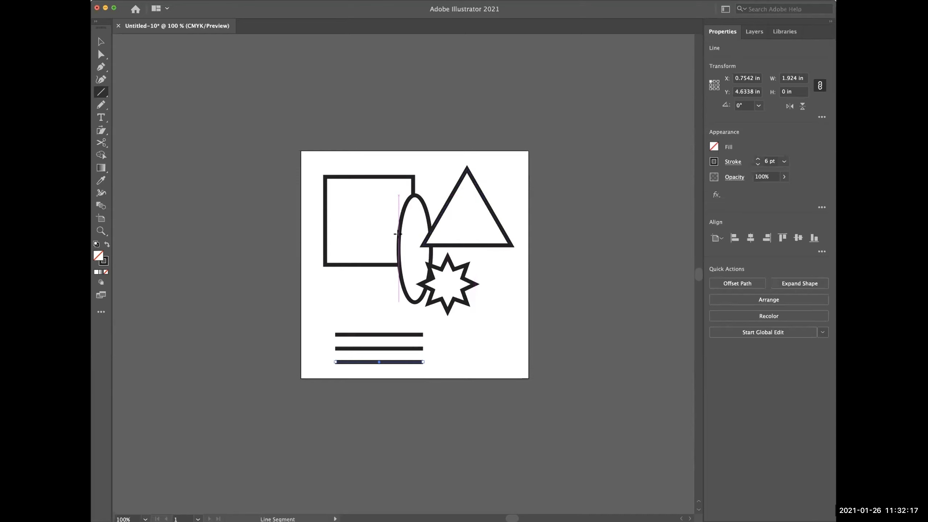
pyautogui.click(101, 42)
pyautogui.click(152, 68)
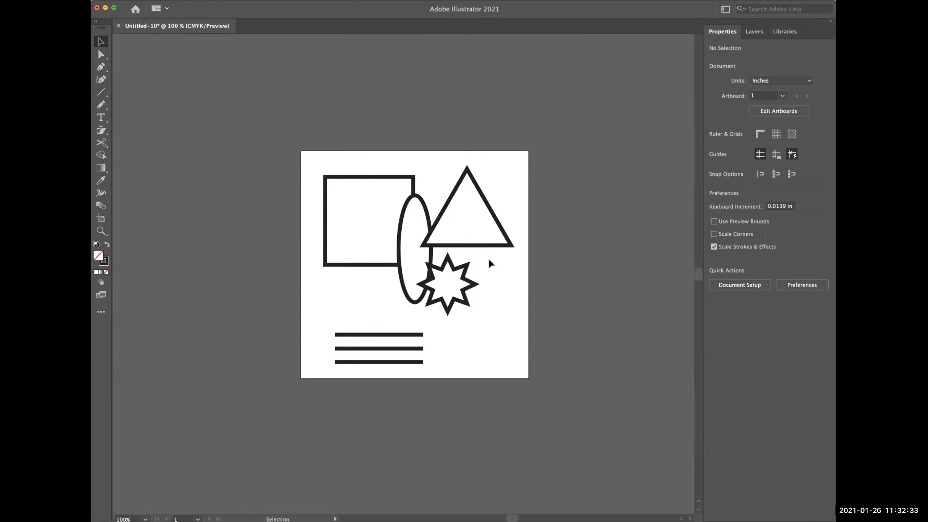
pyautogui.click(101, 91)
pyautogui.click(101, 92)
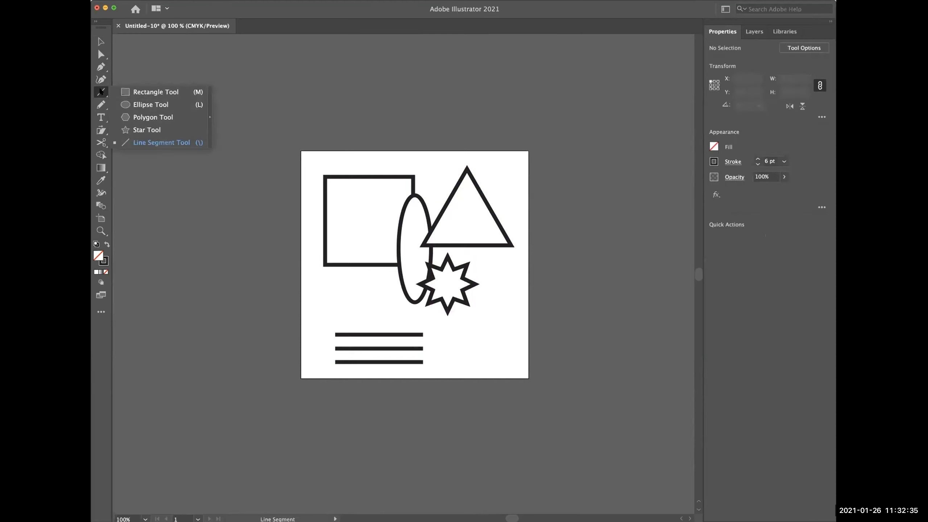
pyautogui.click(145, 92)
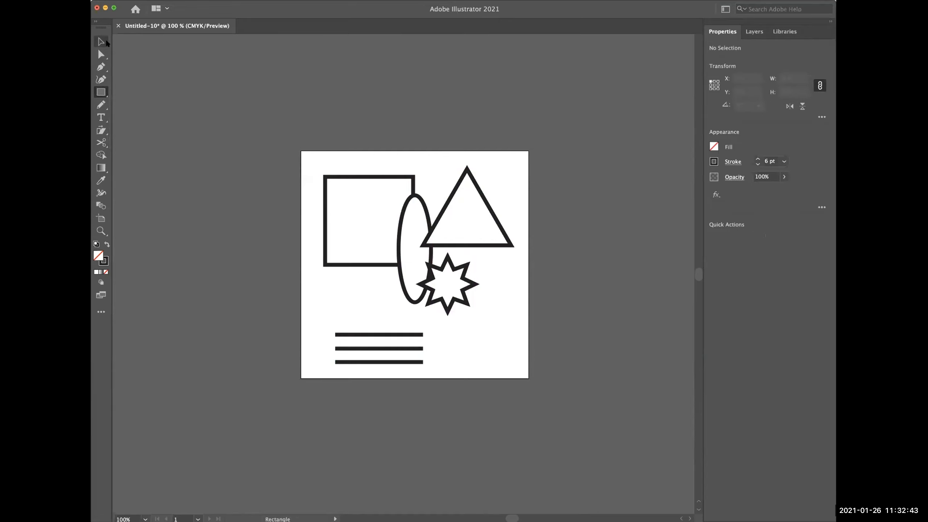
pyautogui.click(100, 41)
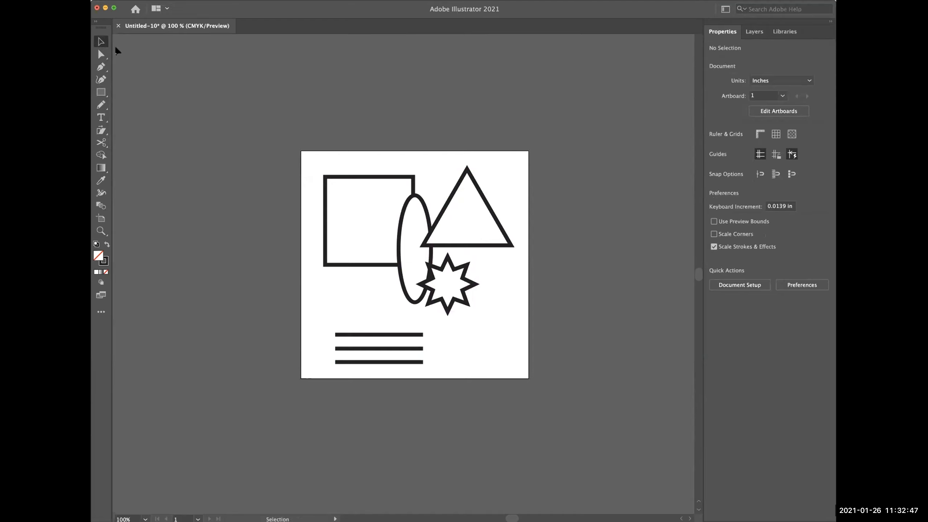
# Rotate the square 135° so it stands on a corner and move it to about X 0.09 in, Y 0.47 in.
pyautogui.moveTo(370, 176)
pyautogui.mouseDown()
pyautogui.moveTo(369, 165)
pyautogui.moveTo(356, 180)
pyautogui.moveTo(372, 166)
pyautogui.moveTo(368, 175)
pyautogui.mouseUp()
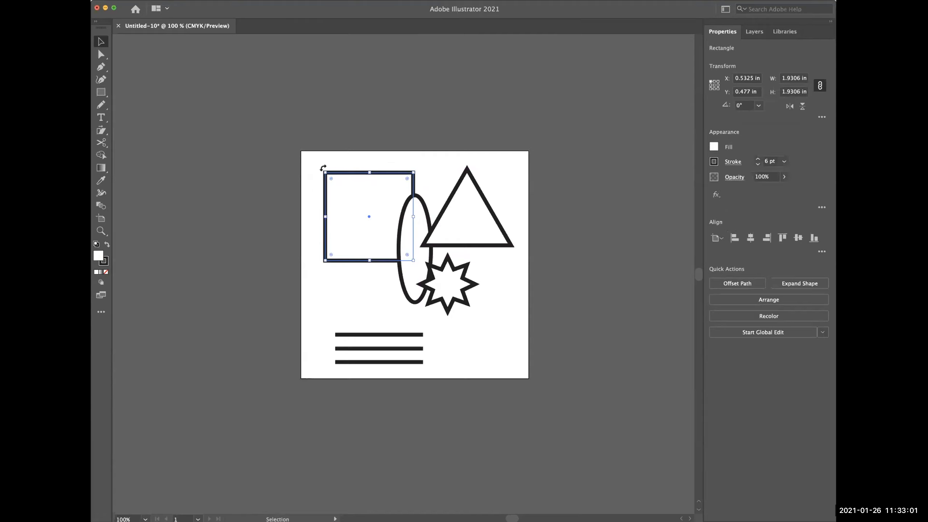
pyautogui.moveTo(323, 168); pyautogui.dragTo(373, 268)
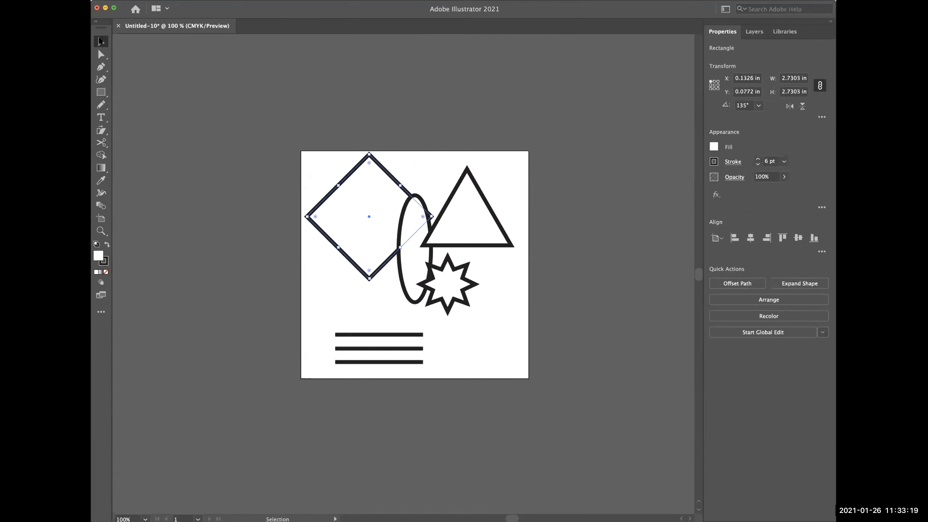
pyautogui.click(311, 110)
pyautogui.moveTo(387, 183)
pyautogui.mouseDown()
pyautogui.moveTo(384, 192)
pyautogui.moveTo(387, 183)
pyautogui.mouseUp()
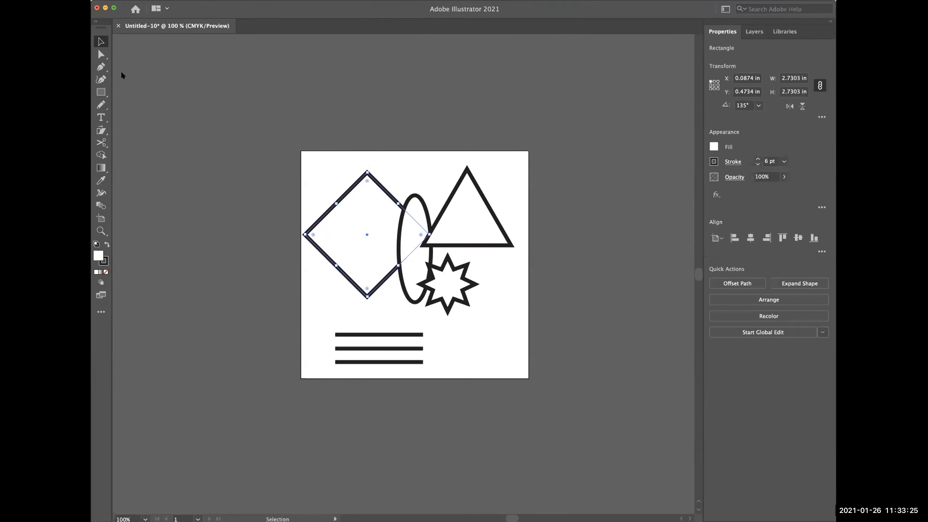
pyautogui.click(100, 54)
pyautogui.click(148, 61)
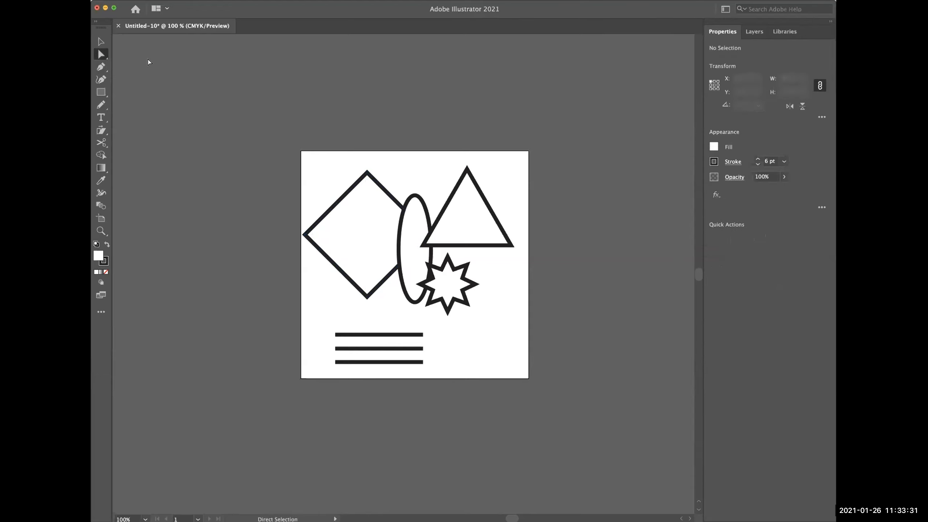
pyautogui.click(100, 42)
pyautogui.hscroll(-1, 466, 201)
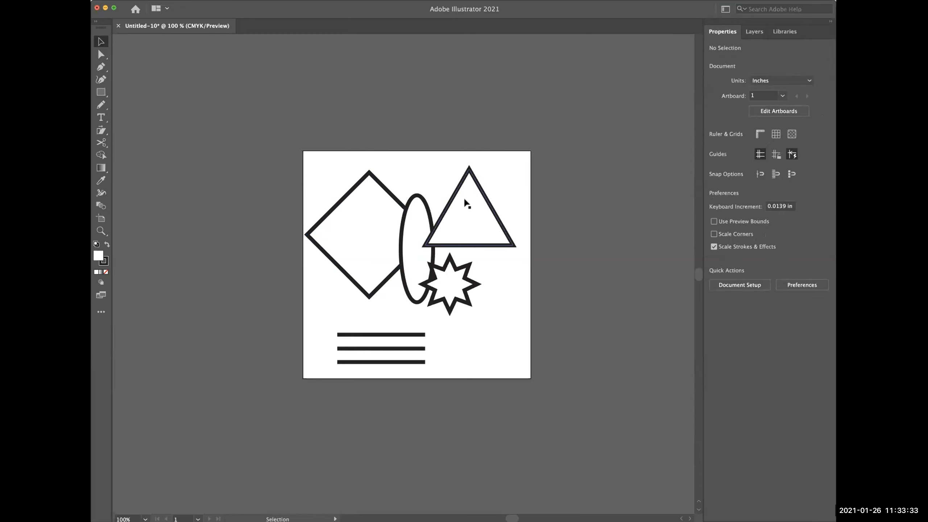
# Widen the triangle to about 2 in and flatten it by lowering its apex, and narrow the star to about 0.6 in.
pyautogui.click(492, 202)
pyautogui.moveTo(513, 206)
pyautogui.mouseDown()
pyautogui.moveTo(455, 207)
pyautogui.moveTo(516, 207)
pyautogui.mouseUp()
pyautogui.moveTo(471, 166); pyautogui.dragTo(471, 220)
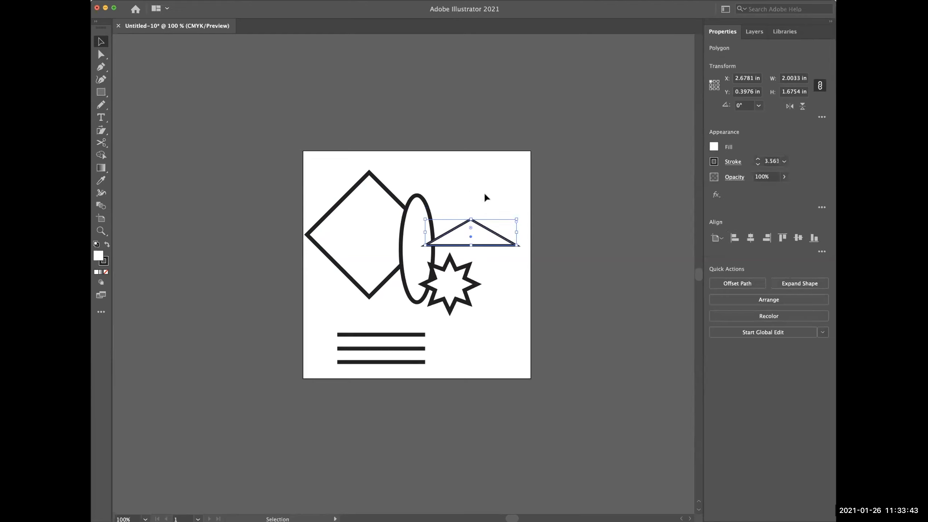
pyautogui.click(458, 267)
pyautogui.moveTo(418, 283); pyautogui.dragTo(448, 284)
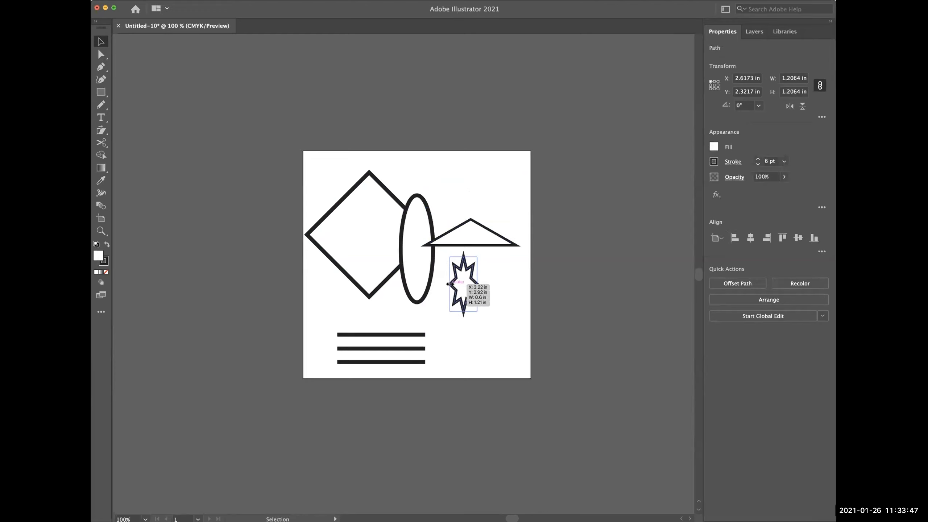
# Widen the ellipse to about 2.1 in and move it to about X 1.45 in, Y 1.09 in.
pyautogui.click(434, 256)
pyautogui.moveTo(393, 248); pyautogui.dragTo(336, 247)
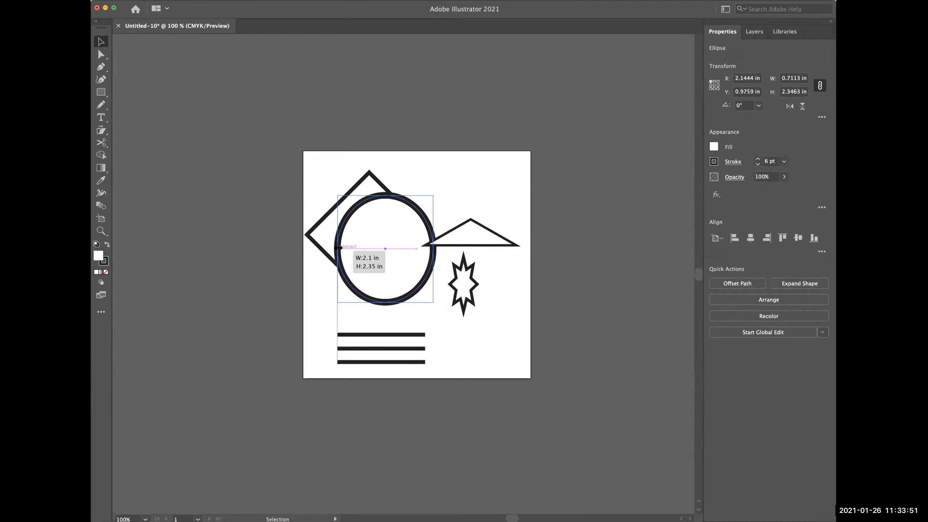
pyautogui.moveTo(421, 200); pyautogui.dragTo(452, 201)
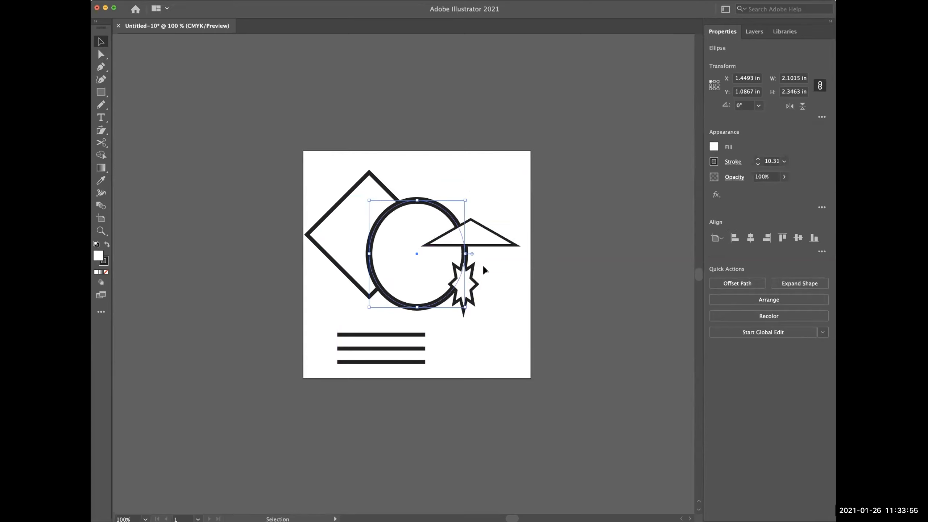
# Move the star clear of the ellipse and resize it to about 1.39 by 1.47 in.
pyautogui.moveTo(472, 280)
pyautogui.mouseDown()
pyautogui.moveTo(500, 291)
pyautogui.moveTo(491, 265)
pyautogui.moveTo(488, 295)
pyautogui.moveTo(497, 278)
pyautogui.mouseUp()
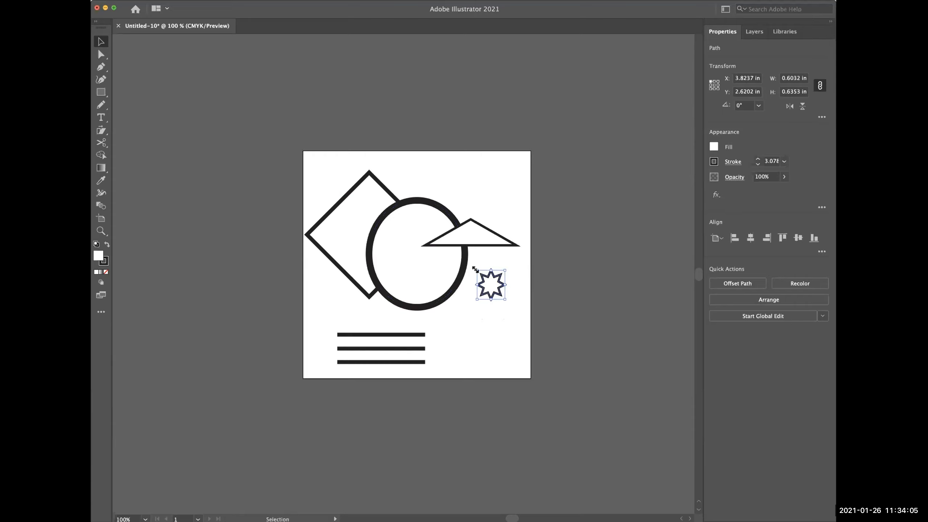
pyautogui.moveTo(474, 269); pyautogui.dragTo(414, 242)
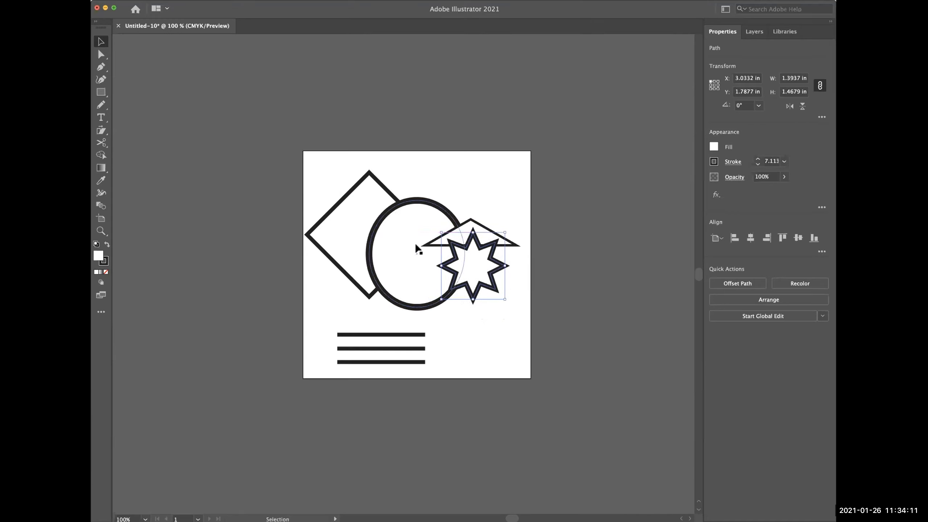
# Enlarge the flattened triangle to about 3.62 by 1.03 in, extending past the artboard's right edge, and deselect it.
pyautogui.click(470, 220)
pyautogui.moveTo(470, 220); pyautogui.dragTo(495, 219)
pyautogui.click(558, 174)
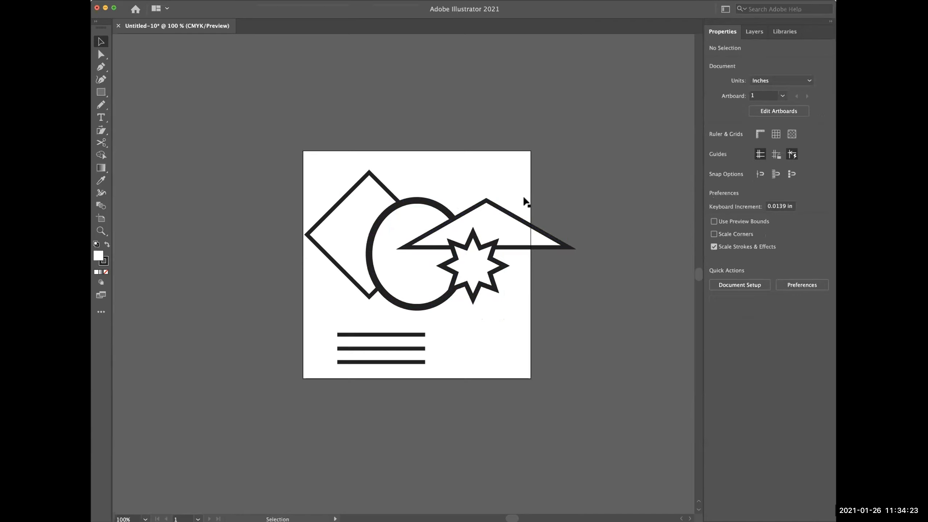
# Enlarge the ellipse slightly from its upper-left corner and deselect it.
pyautogui.click(401, 207)
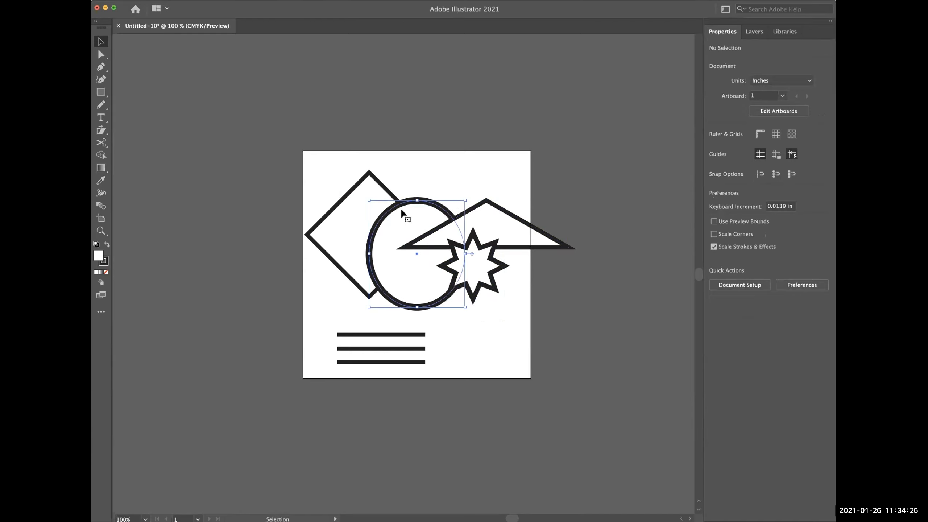
pyautogui.moveTo(367, 199)
pyautogui.mouseDown()
pyautogui.moveTo(384, 190)
pyautogui.moveTo(408, 224)
pyautogui.moveTo(350, 188)
pyautogui.moveTo(366, 197)
pyautogui.mouseUp()
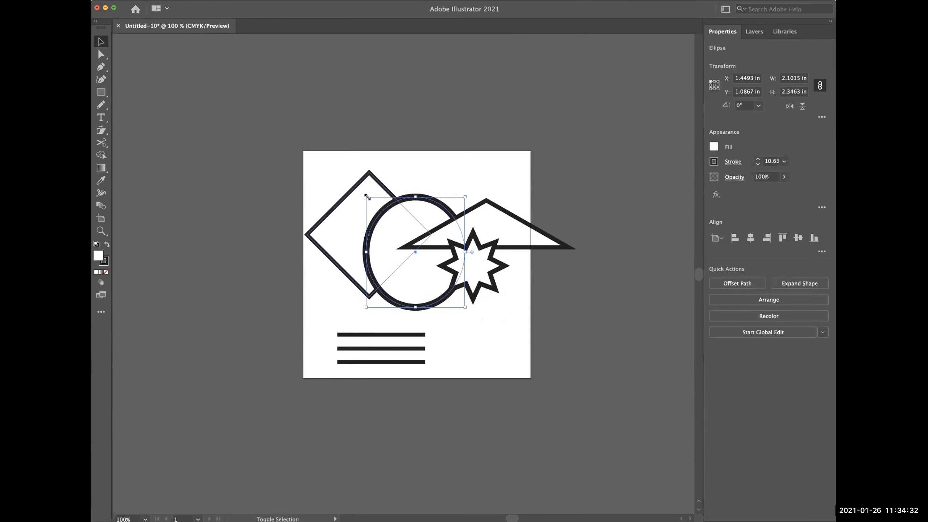
pyautogui.click(489, 162)
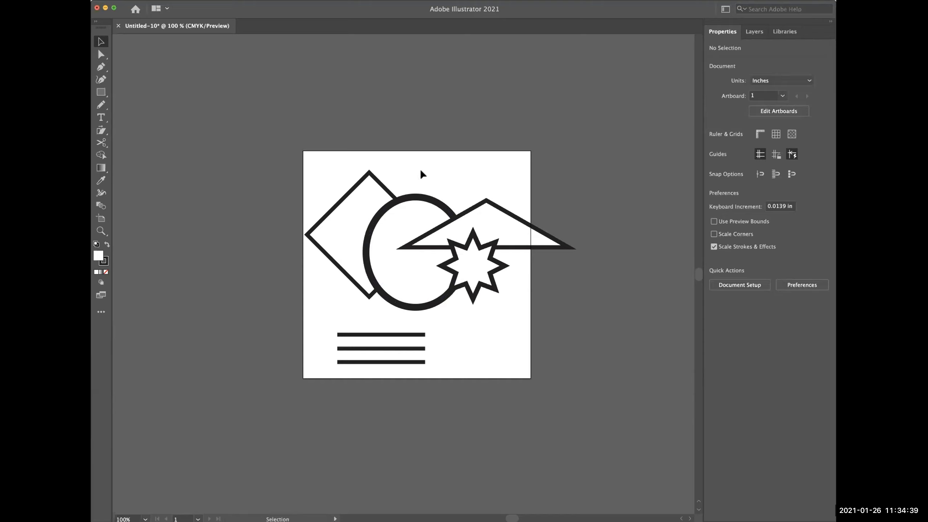
# Move the triangle's apex anchor to about X 3.46 in, Y 0.77 in and the star's upper-right tip to about X 4.83 in, Y 1.48 in.
pyautogui.click(101, 55)
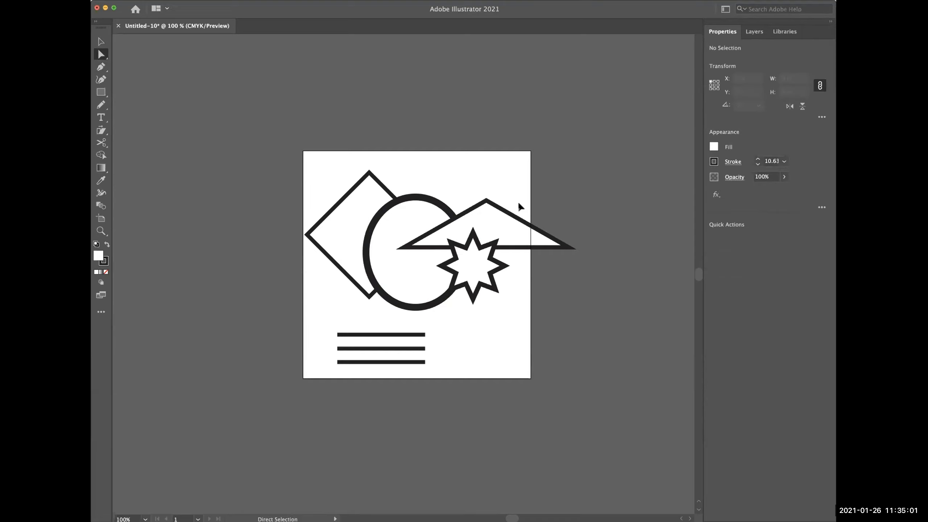
pyautogui.click(505, 213)
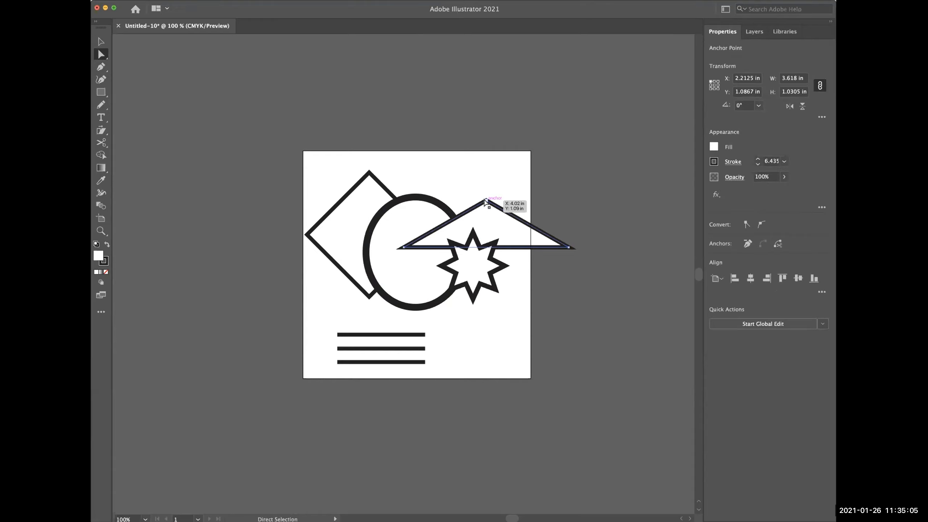
pyautogui.moveTo(485, 200); pyautogui.dragTo(460, 185)
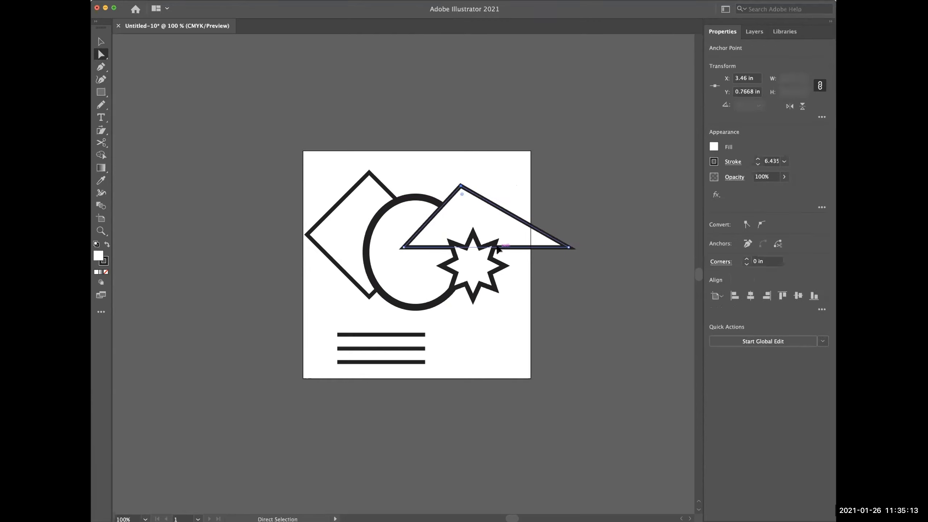
pyautogui.moveTo(496, 244); pyautogui.dragTo(523, 221)
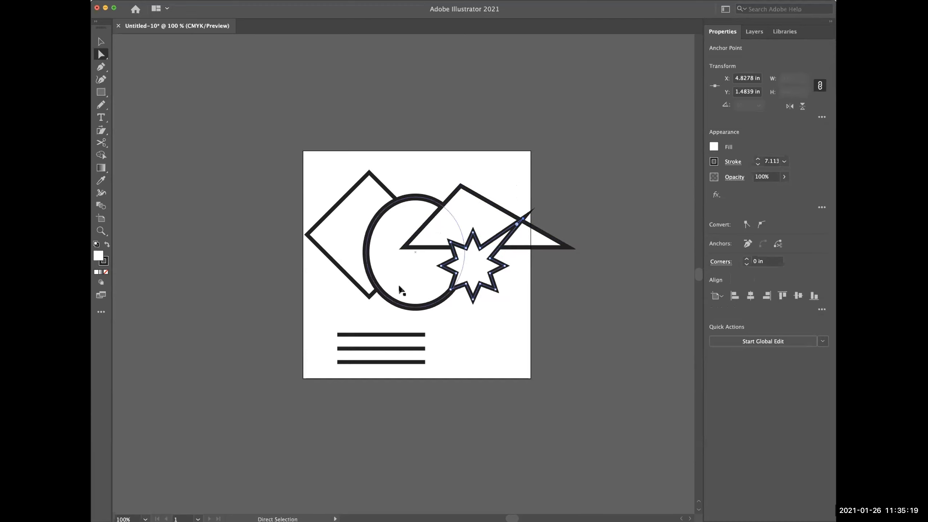
# Move the ellipse's bottom anchor to about X 2.33 in, Y 3.40 in and the diamond's top anchor down to about X 1.45 in, Y 2.5 in.
pyautogui.click(373, 284)
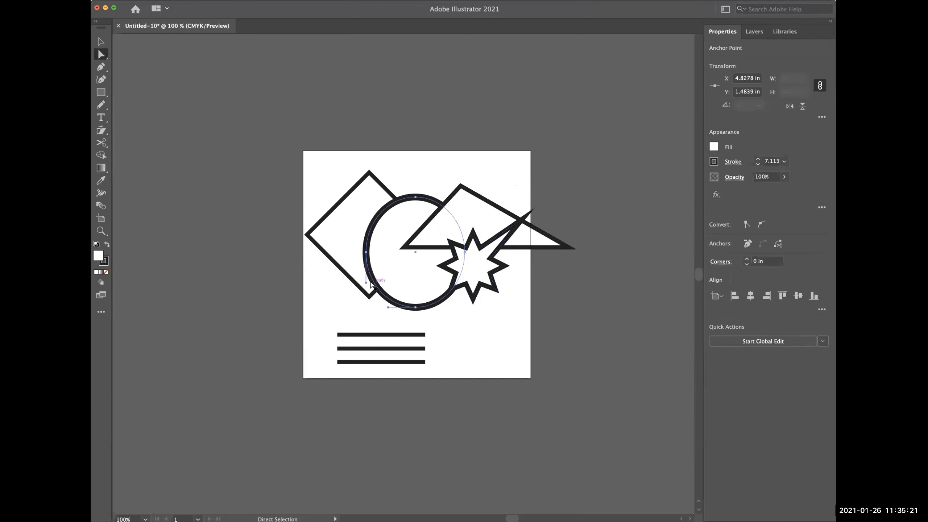
pyautogui.moveTo(378, 291); pyautogui.dragTo(410, 306)
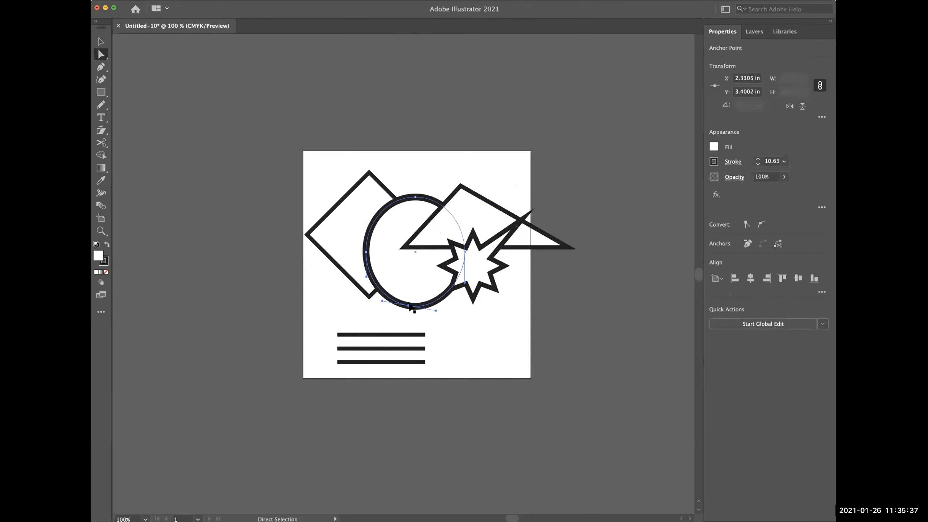
pyautogui.scroll(-1, 348, 192)
pyautogui.click(350, 192)
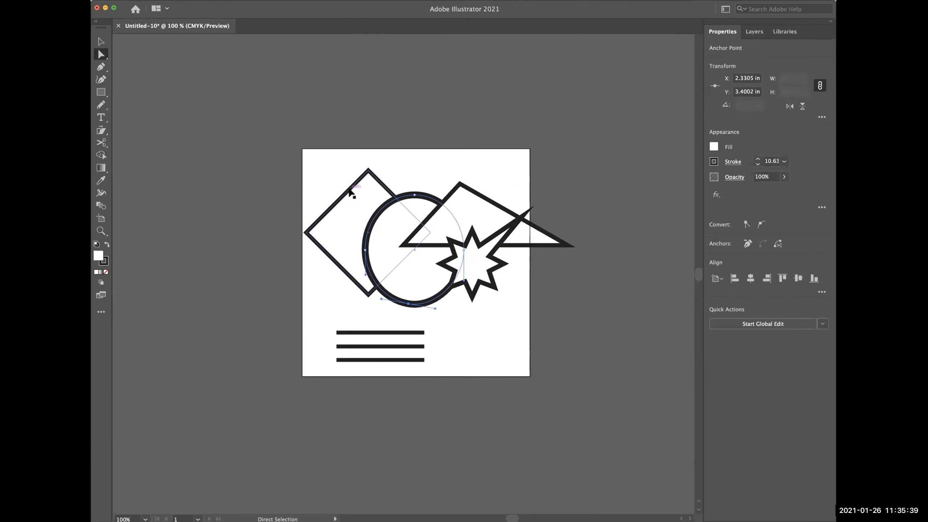
pyautogui.moveTo(368, 170); pyautogui.dragTo(368, 265)
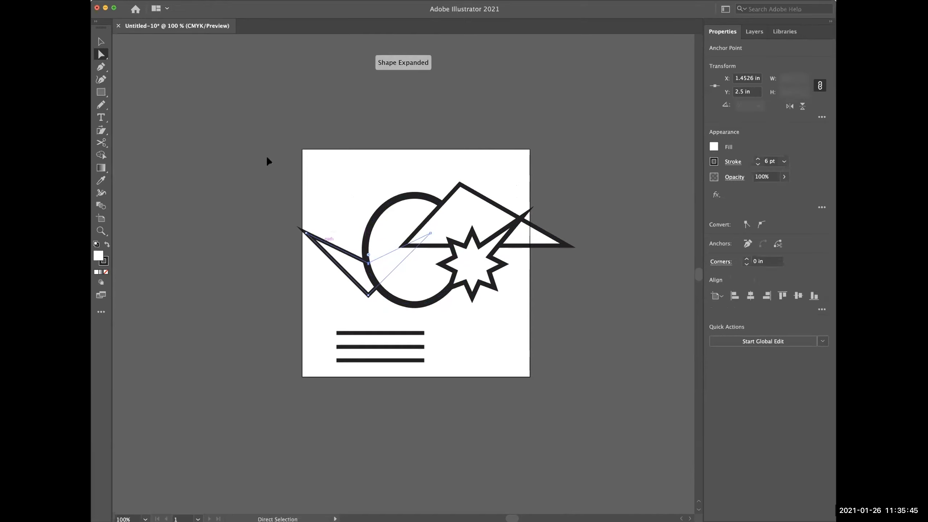
# Rotate the reshaped diamond about a quarter turn clockwise, place it at about X 0 in, Y 0.75 in, and deselect it.
pyautogui.press('v')
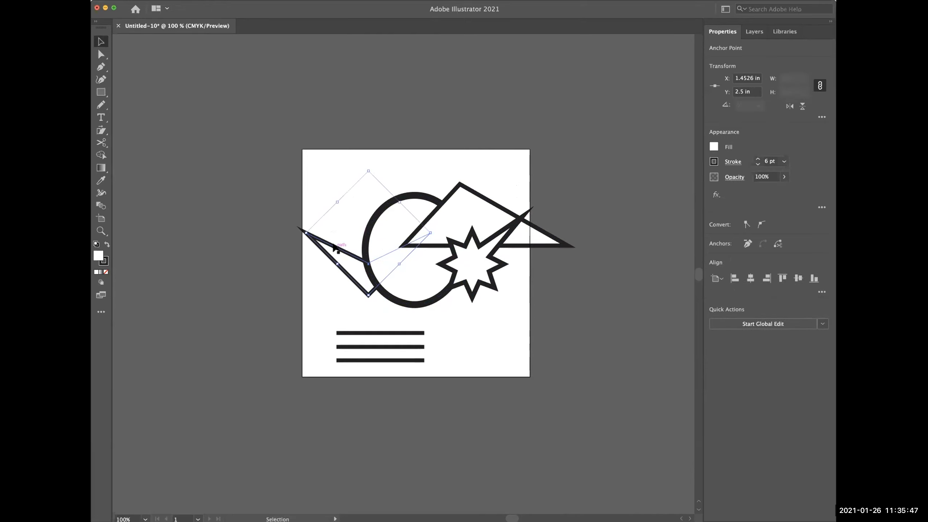
pyautogui.moveTo(336, 248); pyautogui.dragTo(287, 210)
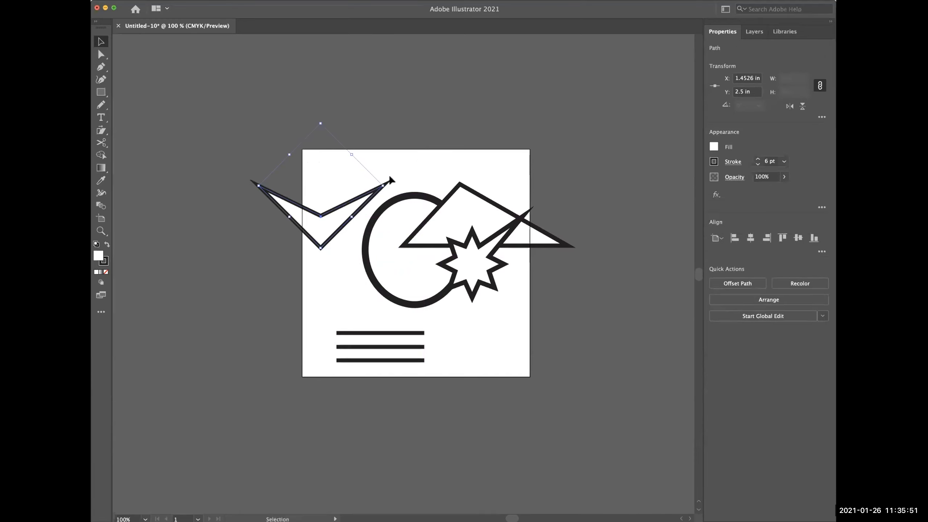
pyautogui.moveTo(384, 192); pyautogui.dragTo(321, 268)
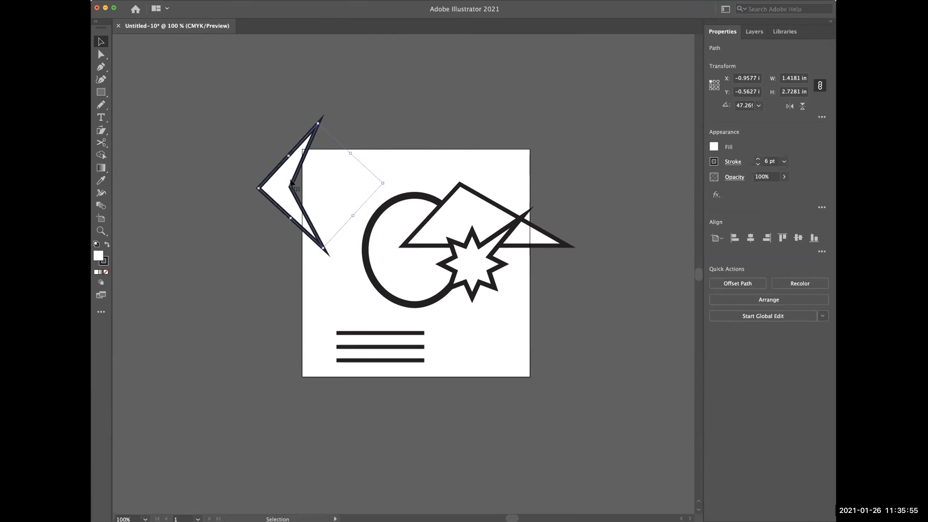
pyautogui.moveTo(291, 187); pyautogui.dragTo(344, 241)
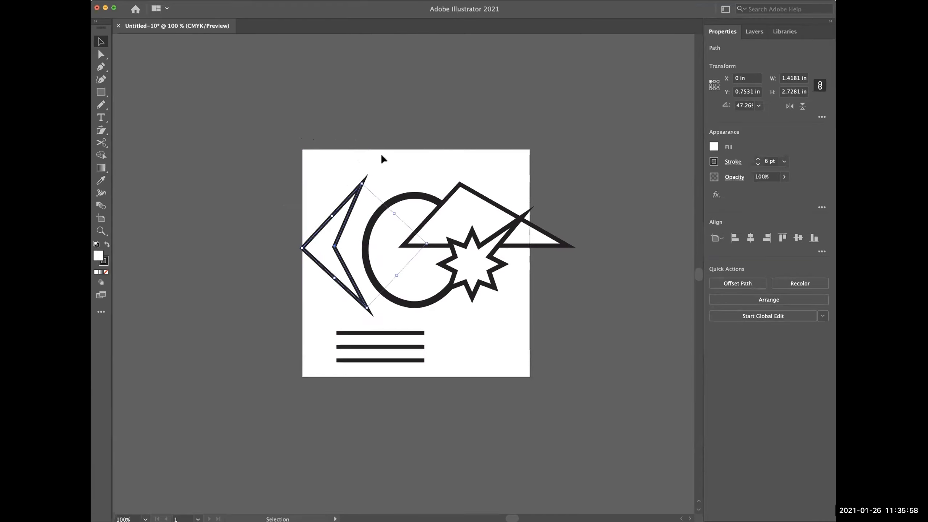
pyautogui.click(416, 142)
# Delete the triangle, the star, the ellipse and the arrowhead-like shape, keeping only the three horizontal lines.
pyautogui.moveTo(472, 201); pyautogui.dragTo(470, 174)
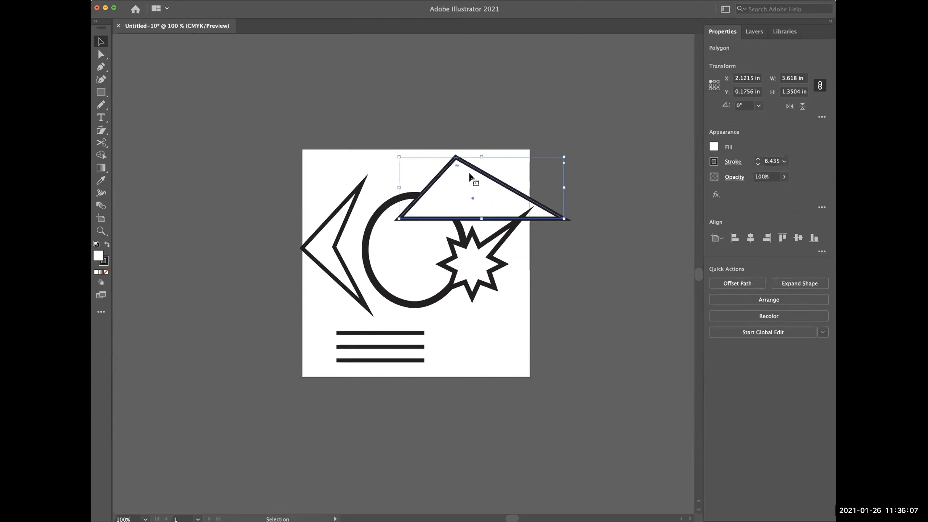
pyautogui.press('Delete')
pyautogui.scroll(2, 468, 171)
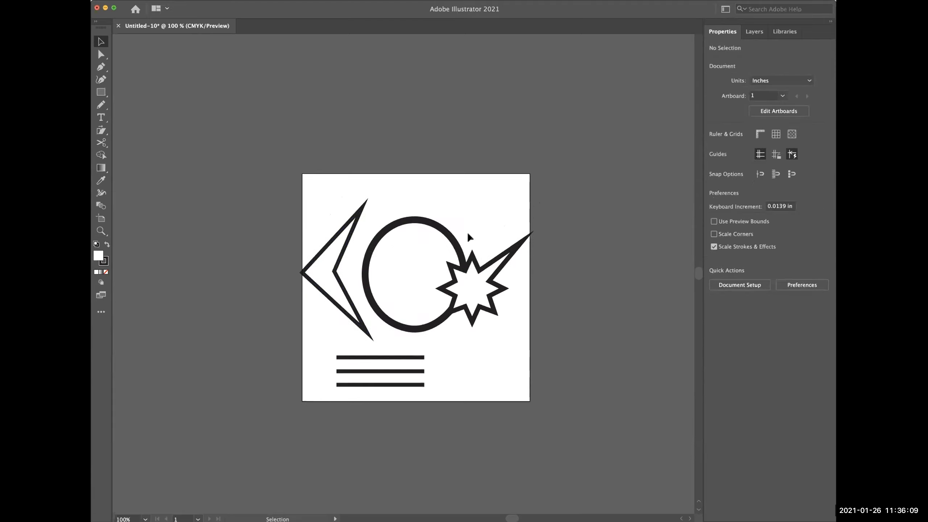
pyautogui.click(478, 272)
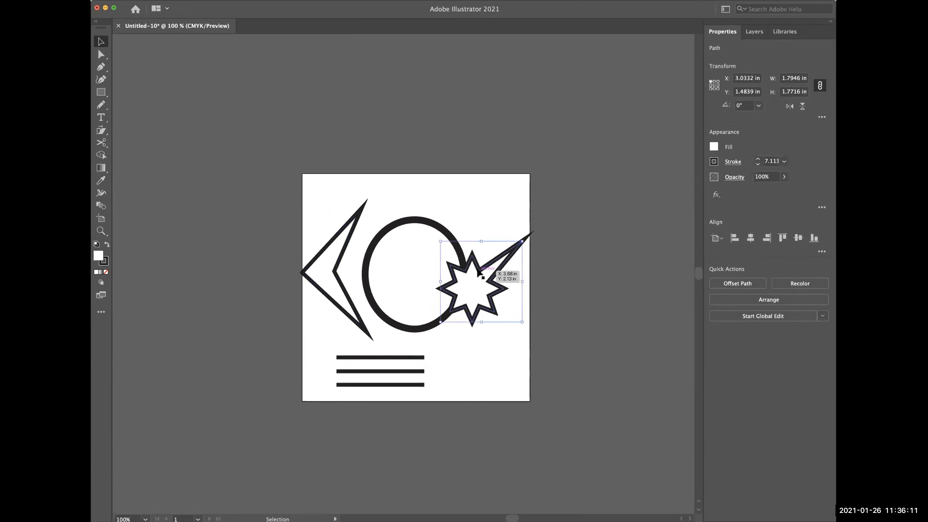
pyautogui.press('Delete')
pyautogui.moveTo(317, 204); pyautogui.dragTo(484, 307)
pyautogui.press('Delete')
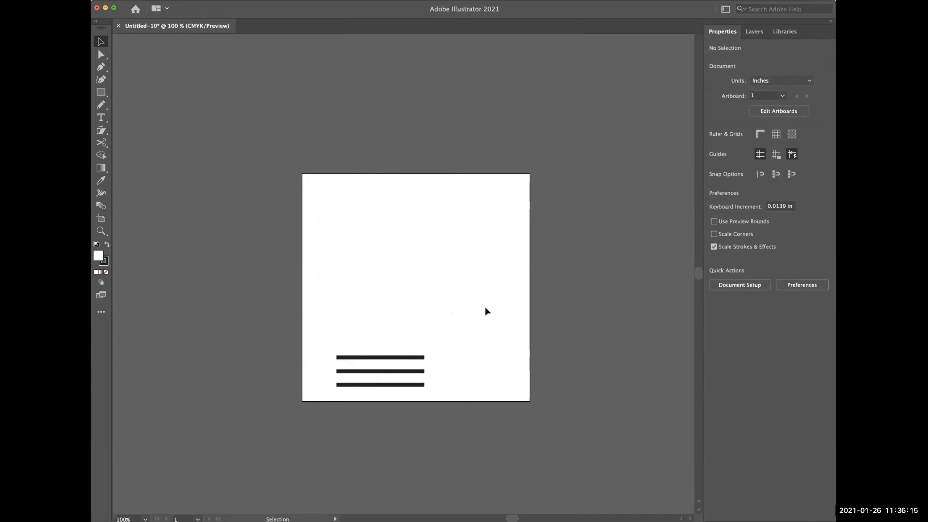
# Move the three horizontal lines together to about X 1.62 in, Y 3.84 in and deselect them.
pyautogui.moveTo(103, 94); pyautogui.dragTo(137, 106)
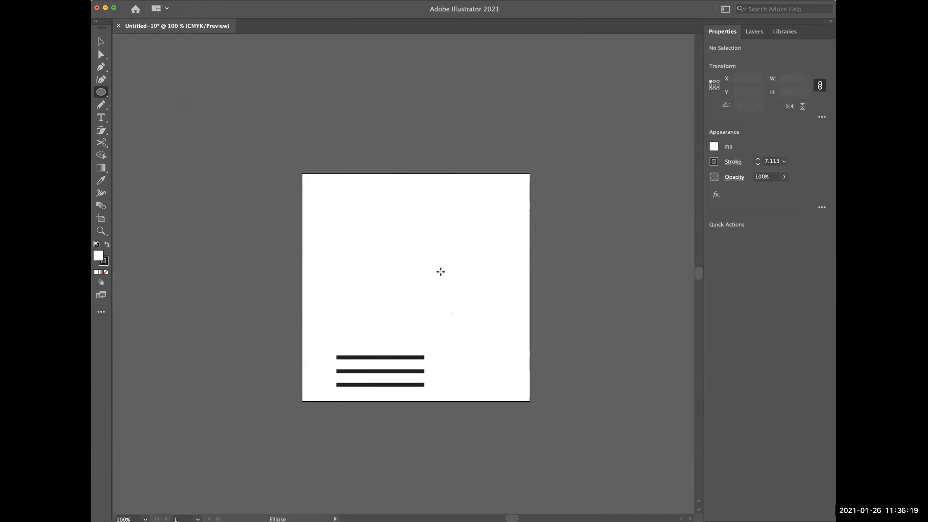
pyautogui.press('v')
pyautogui.moveTo(322, 339); pyautogui.dragTo(450, 378)
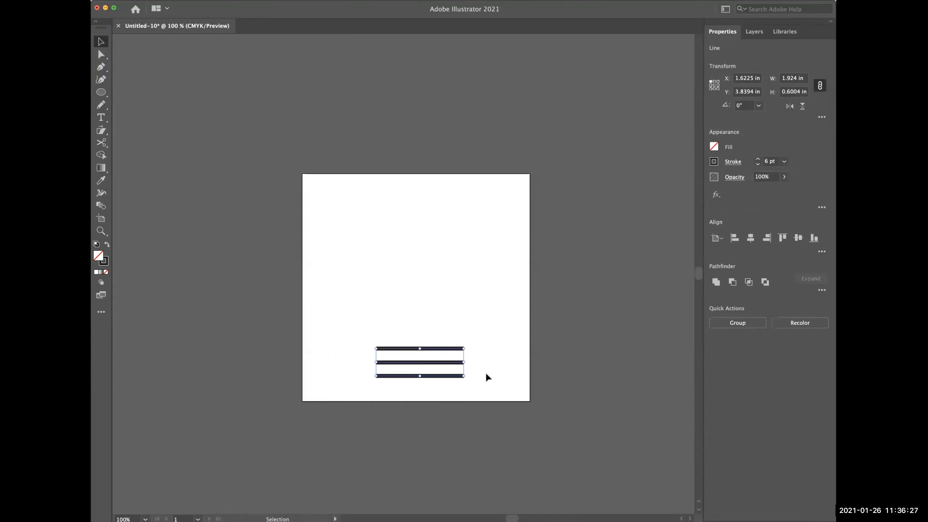
pyautogui.click(485, 371)
# Draw an unfilled circle about 2.88 in across as a head and center it just above the three lines.
pyautogui.click(101, 92)
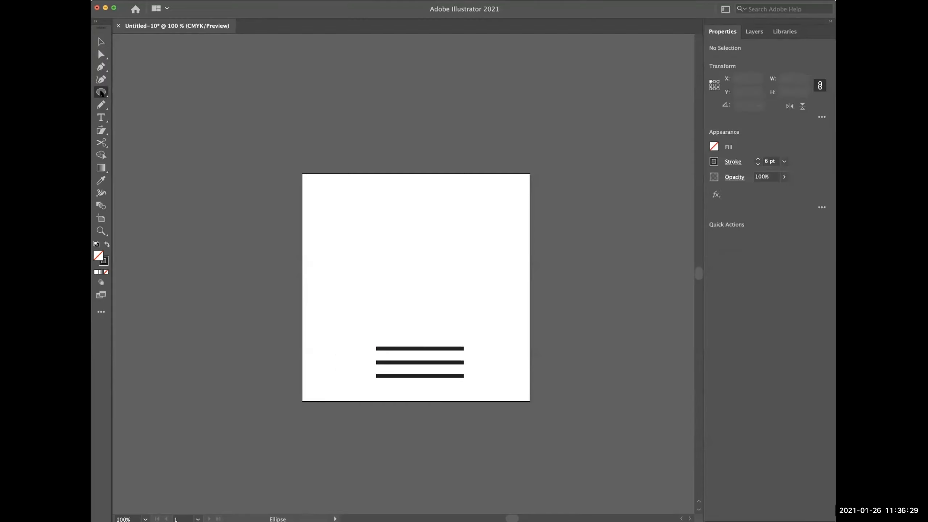
pyautogui.moveTo(346, 215); pyautogui.dragTo(478, 330)
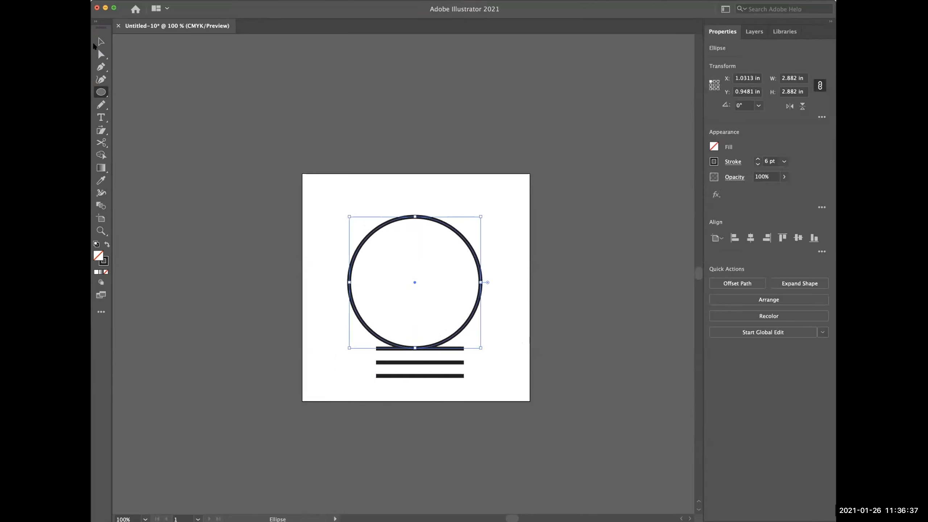
pyautogui.click(99, 43)
pyautogui.moveTo(416, 280); pyautogui.dragTo(419, 265)
pyautogui.click(511, 272)
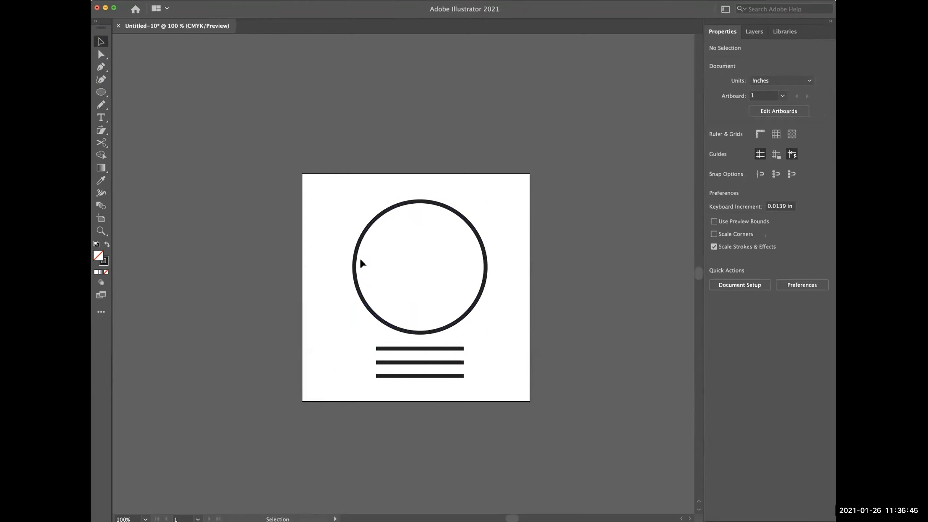
# Draw a circle about 0.62 in across as the left eye and duplicate it horizontally to about X 2.85 in as the right eye.
pyautogui.click(100, 92)
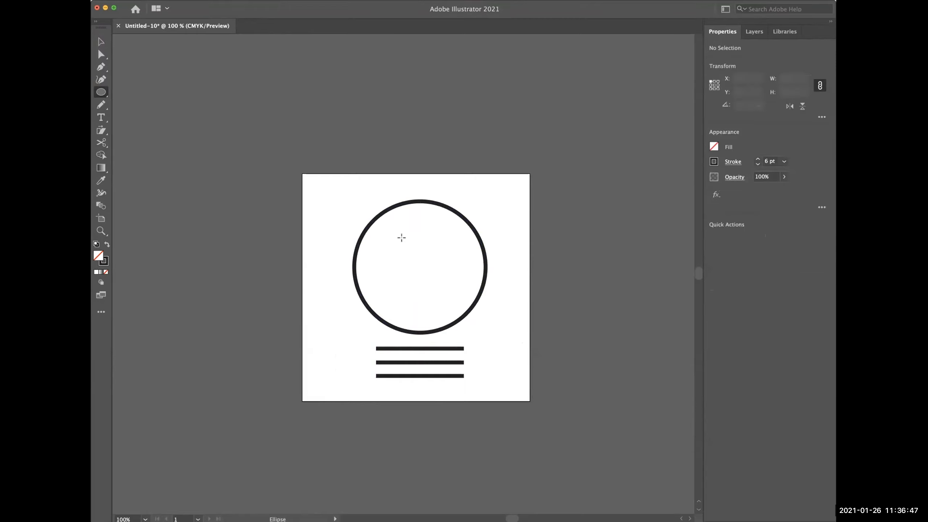
pyautogui.moveTo(389, 252); pyautogui.dragTo(402, 269)
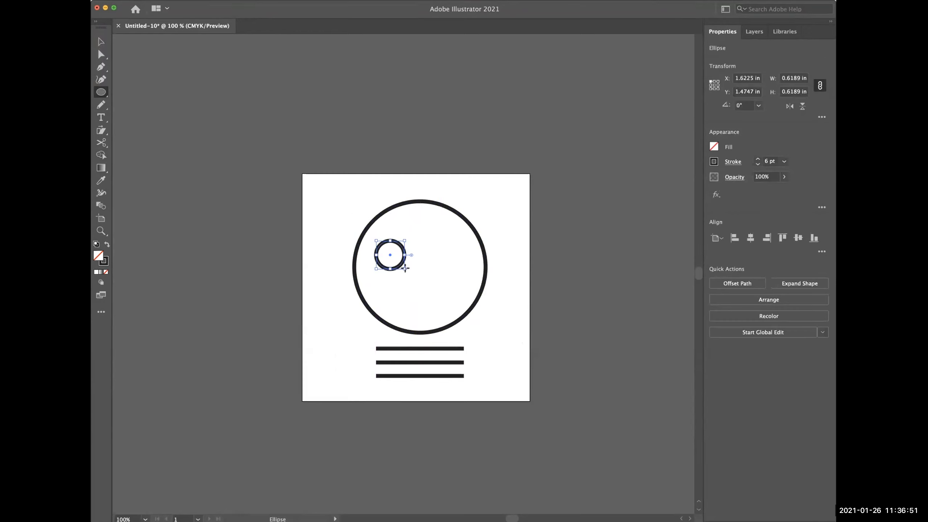
pyautogui.click(101, 39)
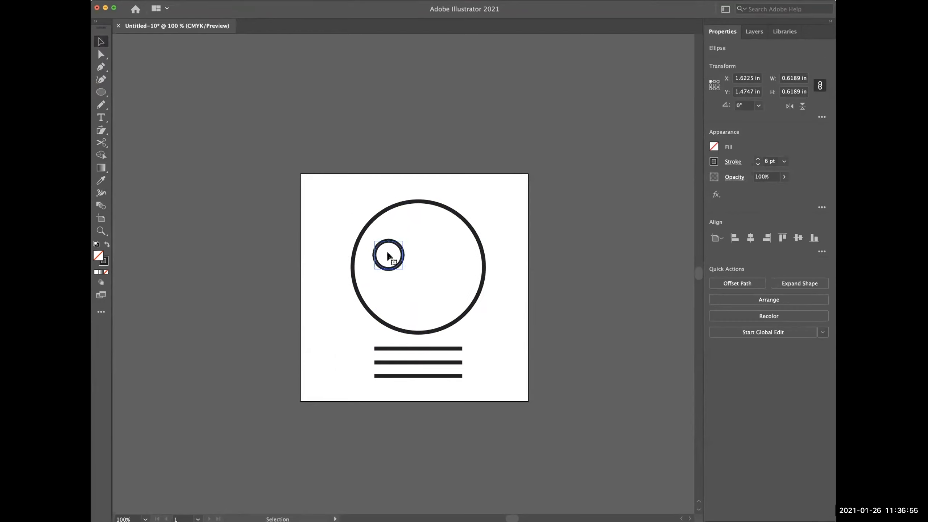
pyautogui.moveTo(387, 256); pyautogui.dragTo(445, 255)
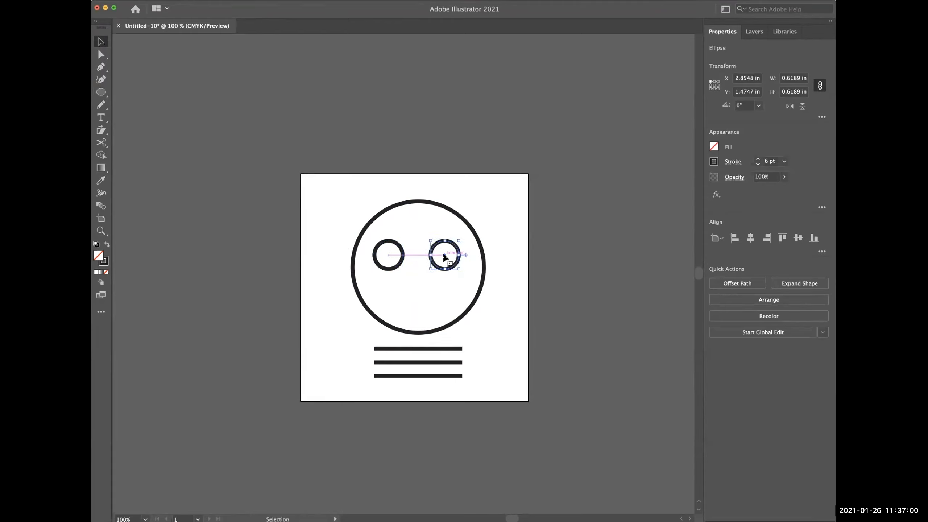
pyautogui.click(506, 244)
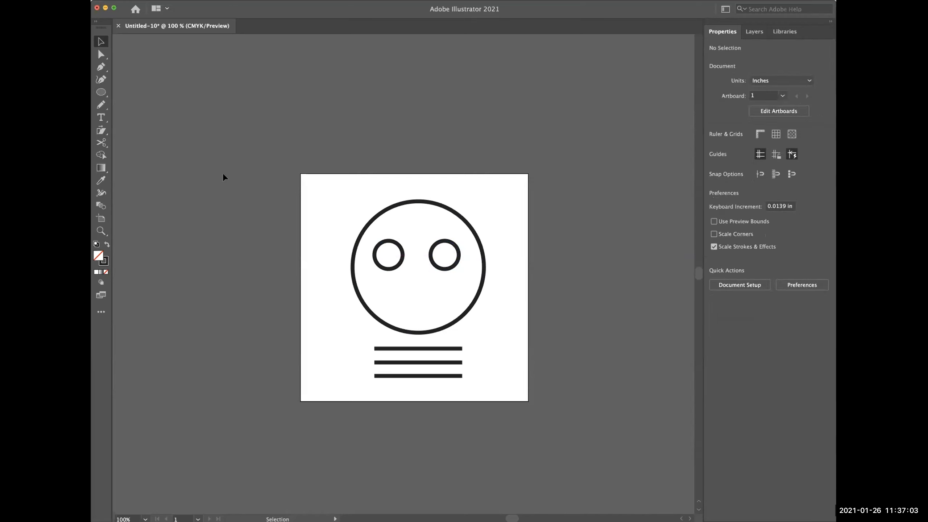
# Draw a pupil circle about 0.2 in across inside the left eye and duplicate it into the right eye at the same height.
pyautogui.click(96, 91)
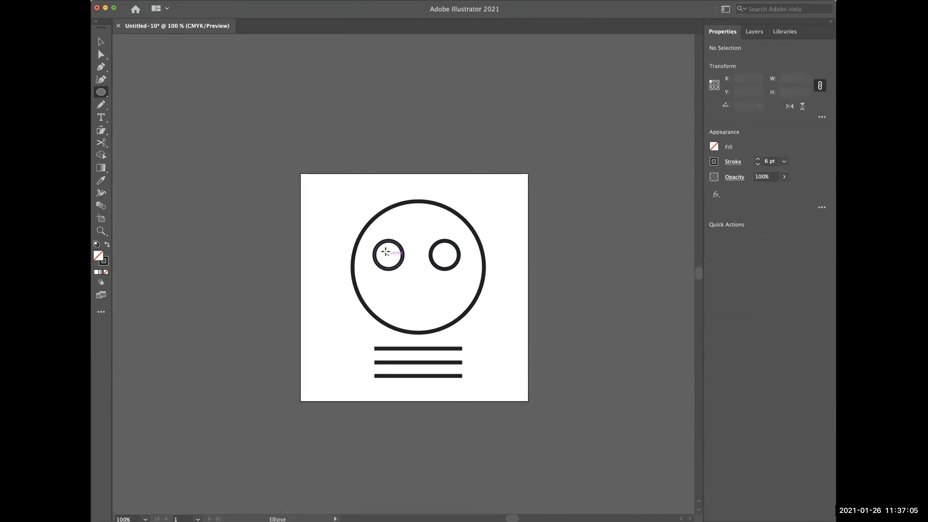
pyautogui.moveTo(382, 253); pyautogui.dragTo(394, 265)
pyautogui.click(99, 41)
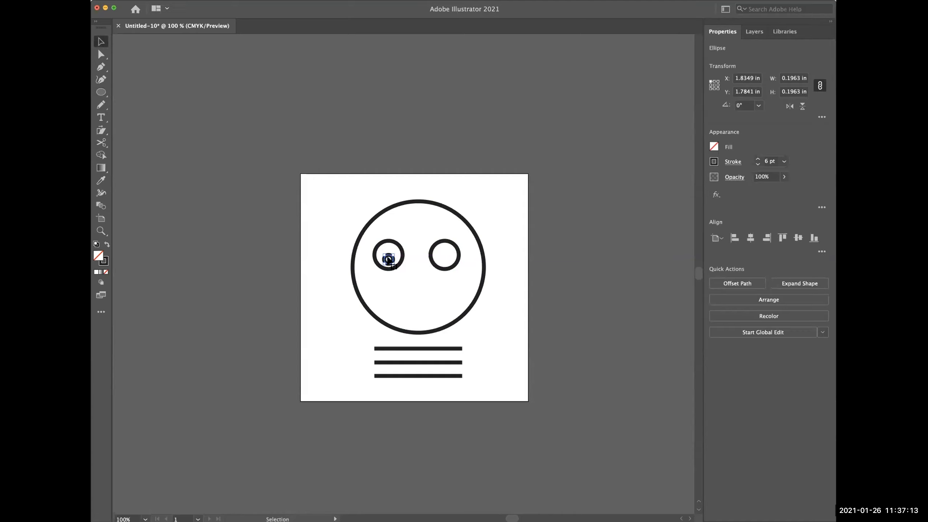
pyautogui.press('a')
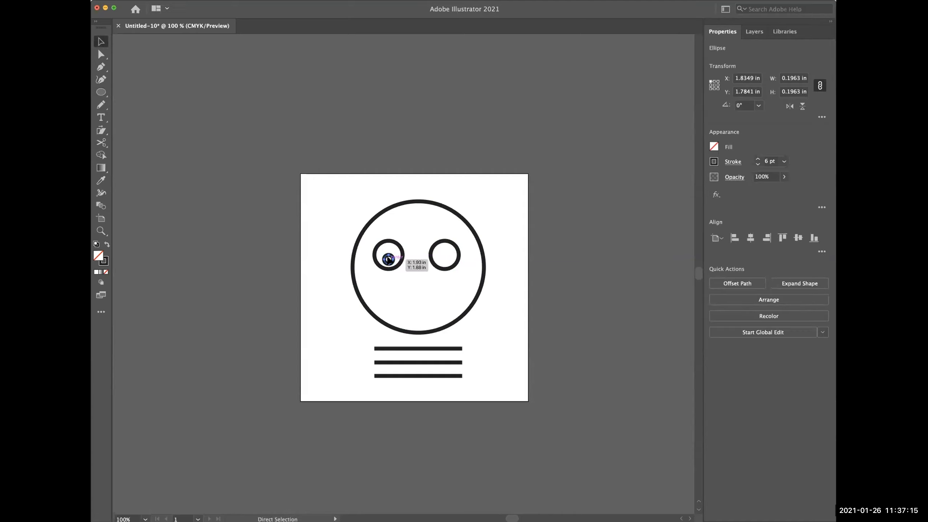
pyautogui.press('super+v')
pyautogui.moveTo(404, 272); pyautogui.dragTo(444, 259)
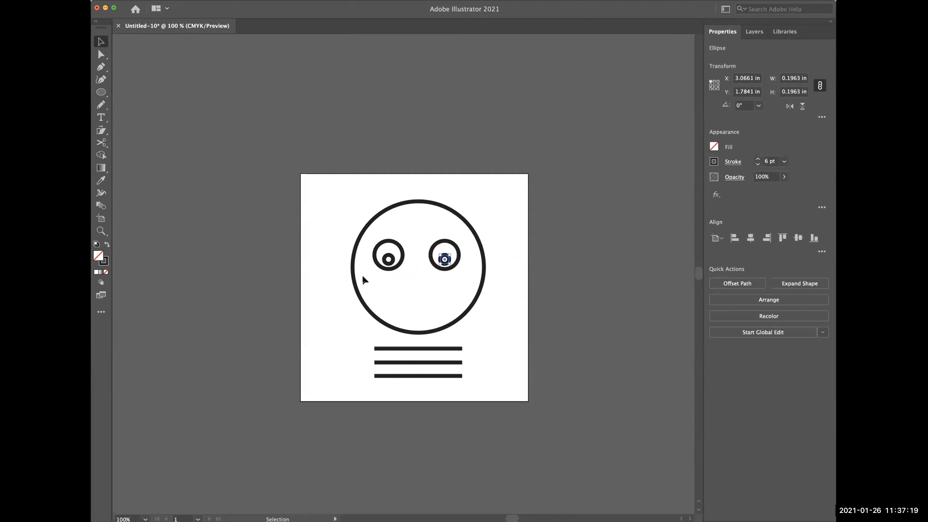
# Draw a mouth circle about 0.55 in across in the lower part of the face and center it horizontally under the eyes.
pyautogui.press('l')
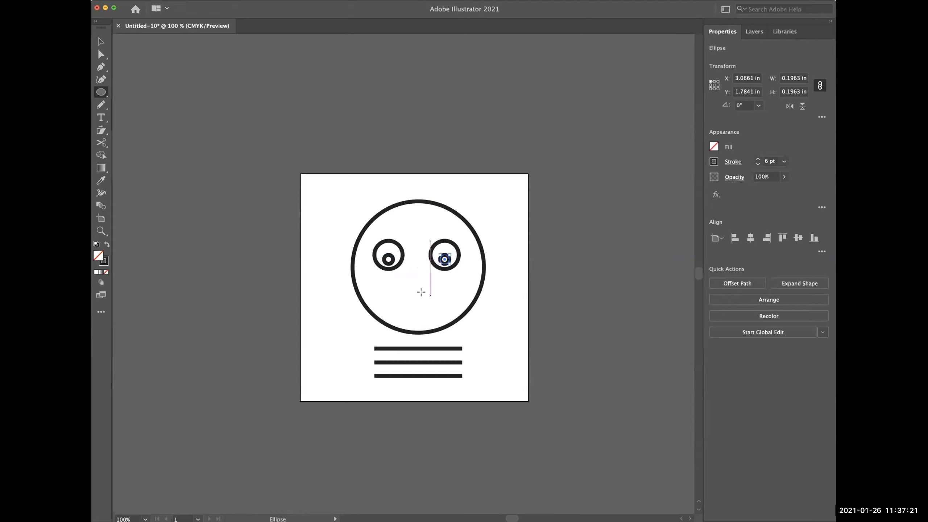
pyautogui.moveTo(407, 293); pyautogui.dragTo(434, 320)
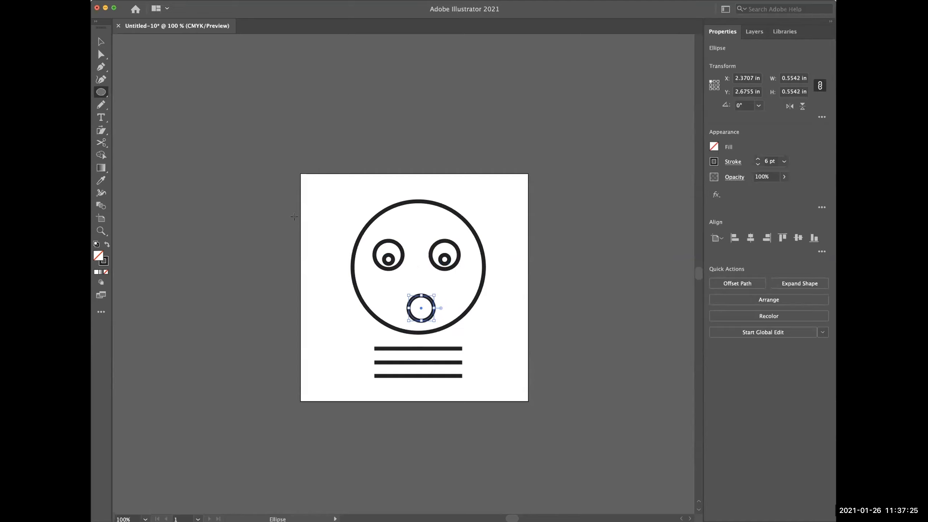
pyautogui.press('v')
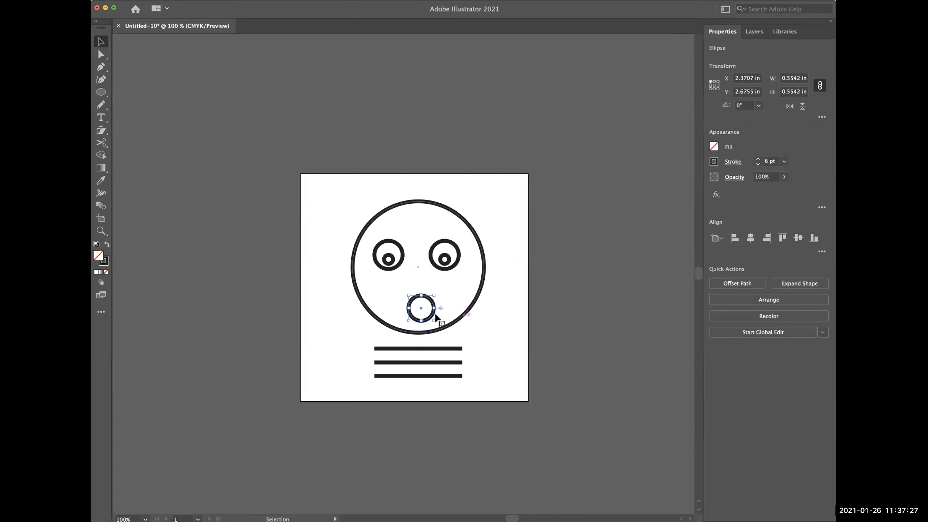
pyautogui.moveTo(422, 309); pyautogui.dragTo(419, 309)
pyautogui.click(500, 324)
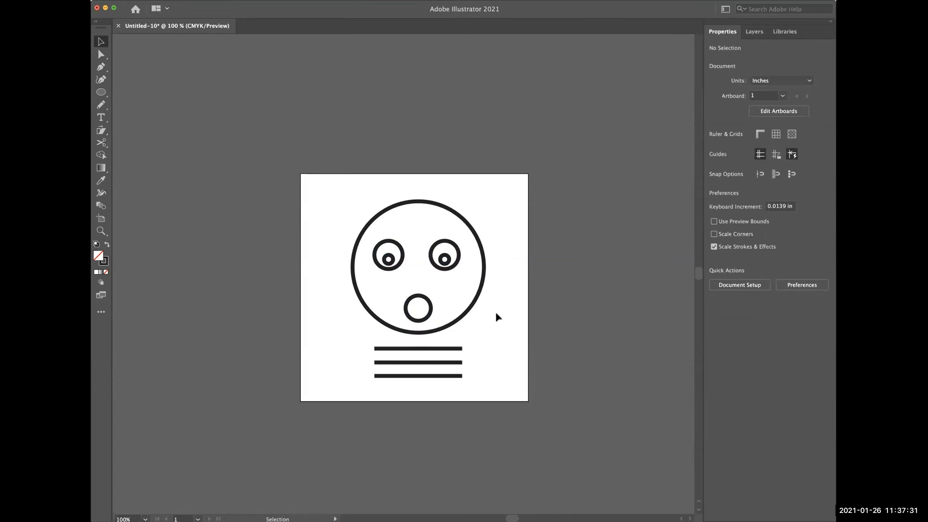
# Draw a rectangular eyebrow about 0.55 by 0.17 in above each eye, then rotate the right one to 330° and shift it slightly outward.
pyautogui.click(102, 92)
pyautogui.click(161, 92)
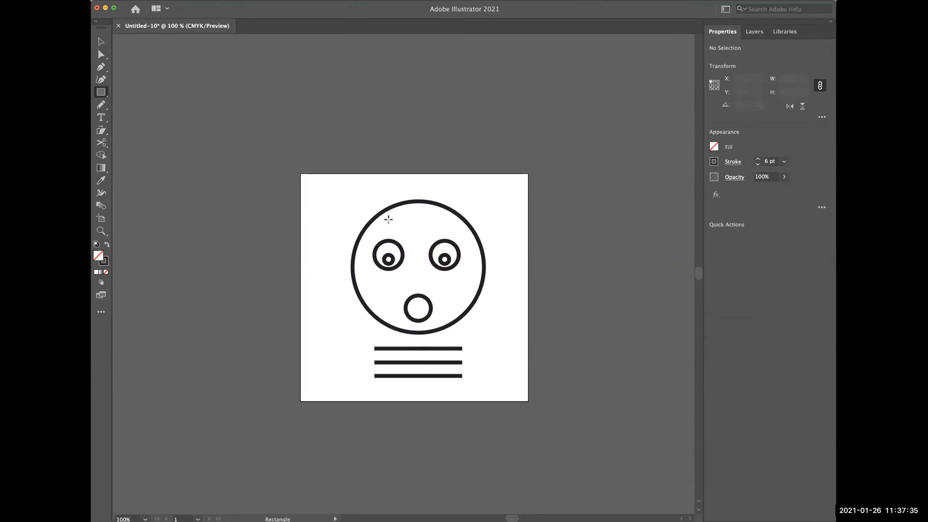
pyautogui.moveTo(375, 222); pyautogui.dragTo(459, 233)
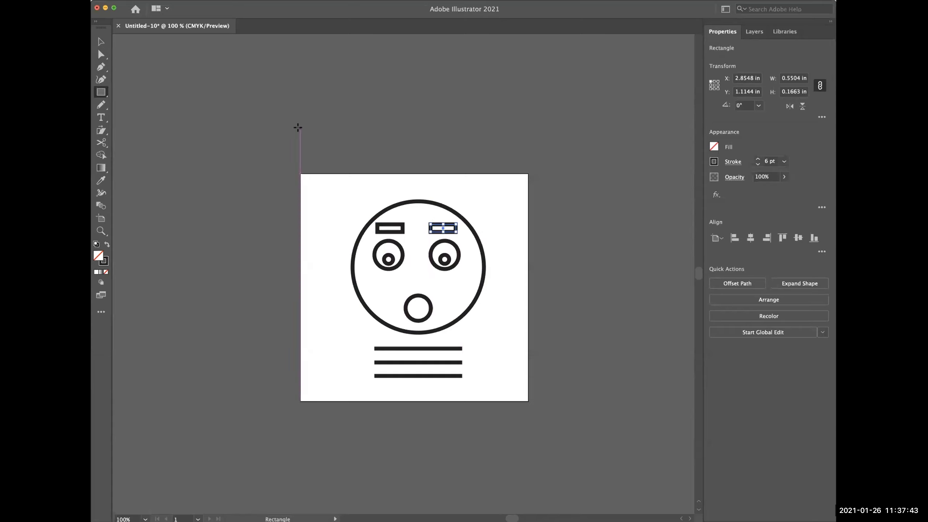
pyautogui.click(101, 42)
pyautogui.moveTo(425, 228); pyautogui.dragTo(449, 227)
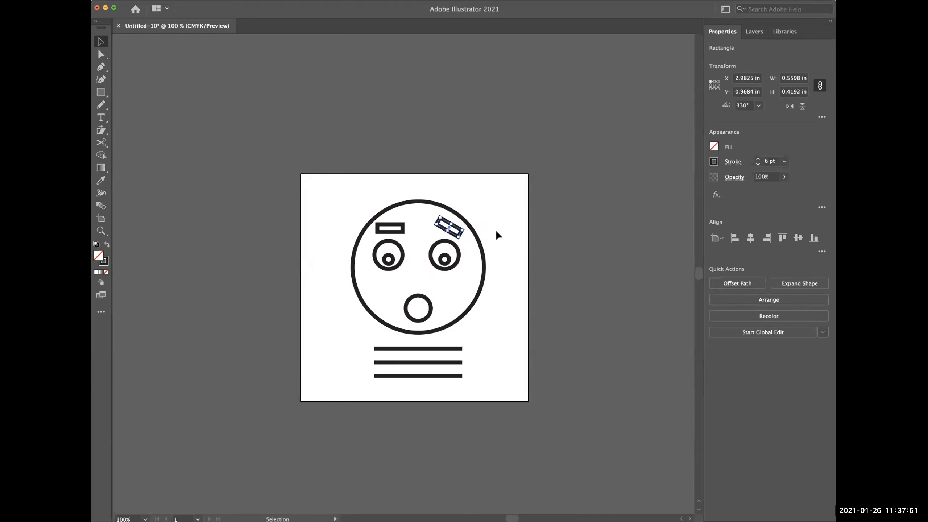
pyautogui.click(496, 230)
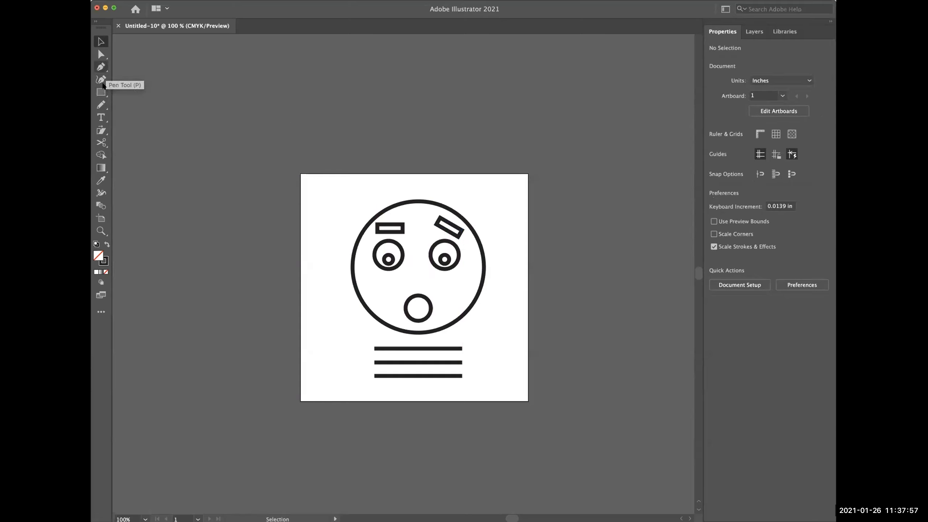
# Draw an ellipse about 3.87 by 3.01 in around the upper head as hair and send it to the back.
pyautogui.moveTo(101, 92); pyautogui.dragTo(146, 104)
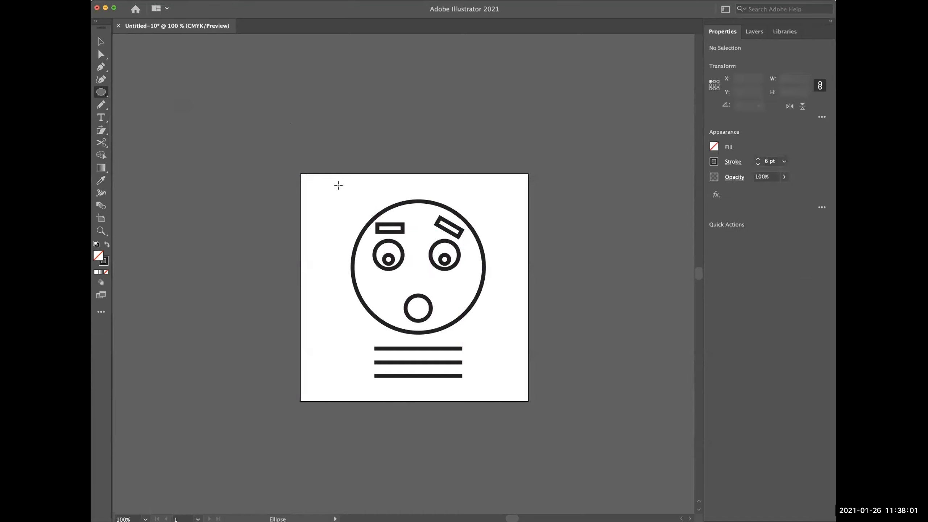
pyautogui.moveTo(329, 181); pyautogui.dragTo(504, 318)
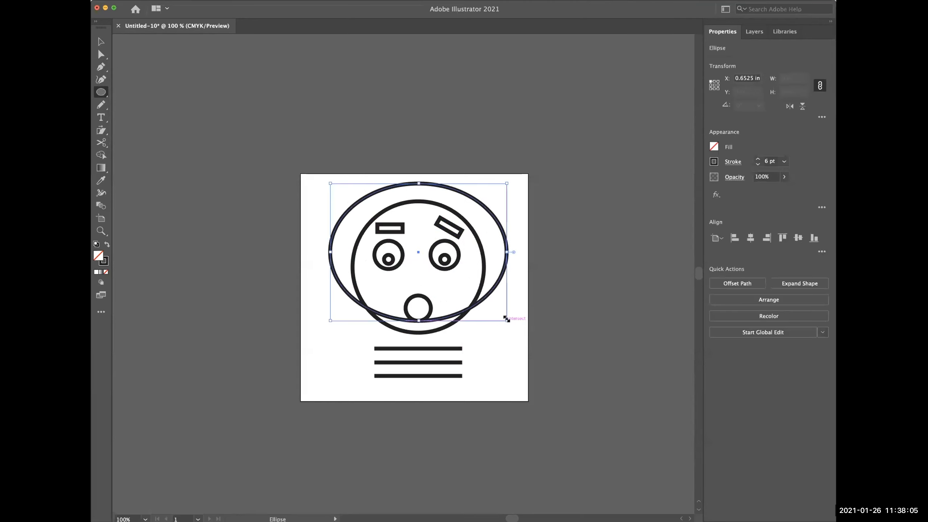
pyautogui.click(238, 3)
pyautogui.moveTo(195, 13)
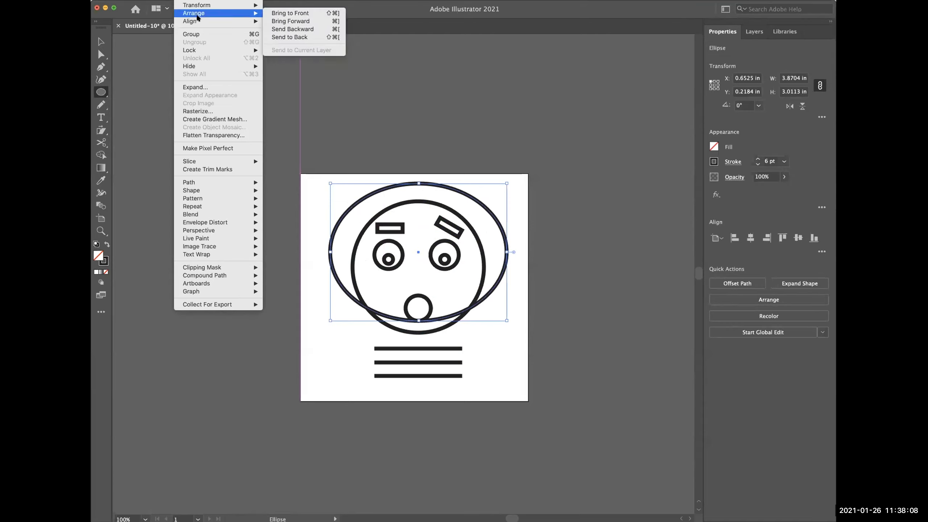
pyautogui.click(288, 37)
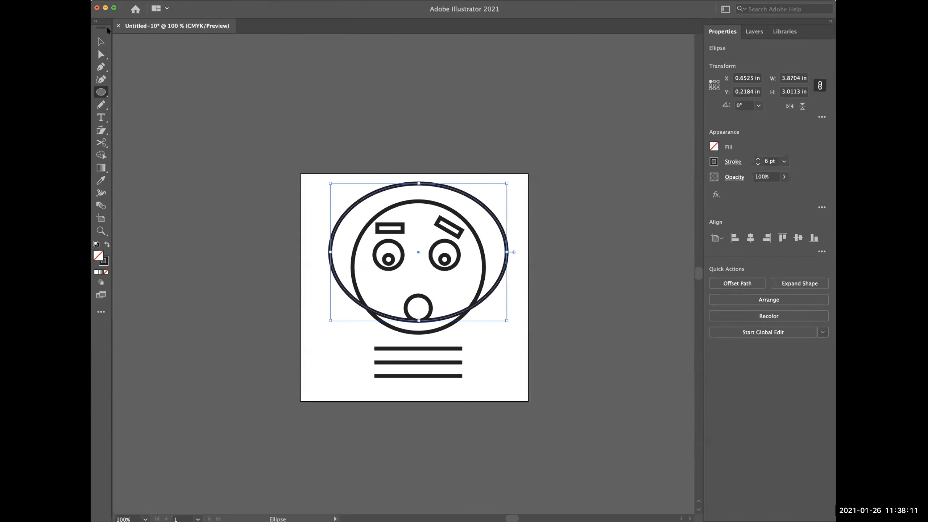
# Fill the large face circle with white so it covers the hair ellipse behind it.
pyautogui.click(101, 41)
pyautogui.click(429, 202)
pyautogui.click(713, 146)
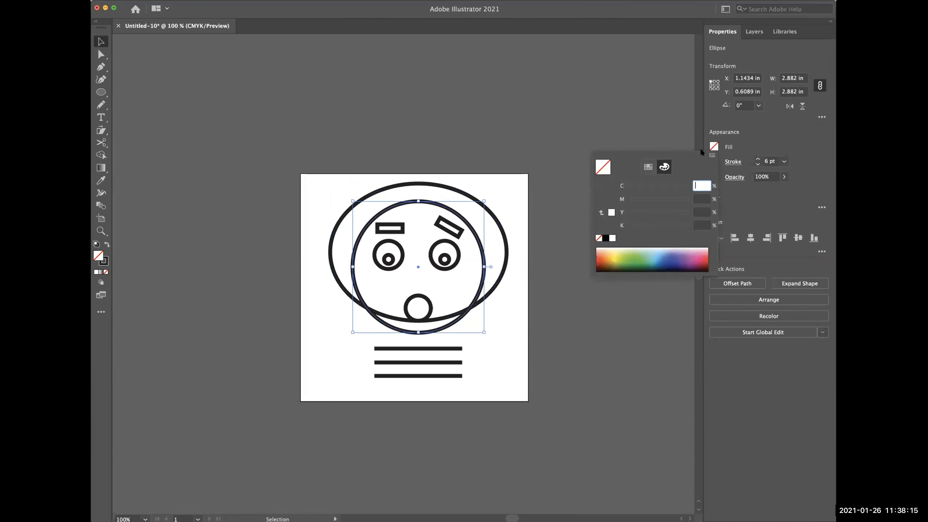
pyautogui.click(611, 213)
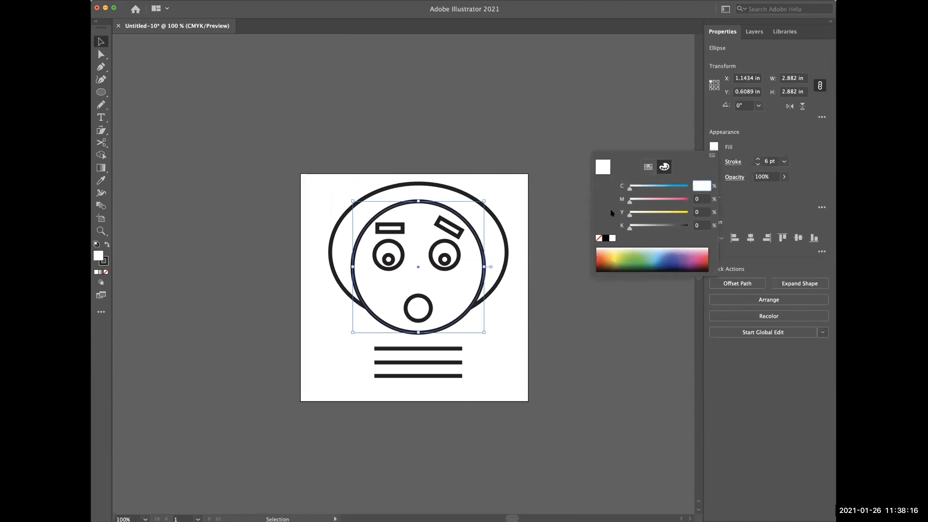
pyautogui.click(523, 150)
pyautogui.click(555, 173)
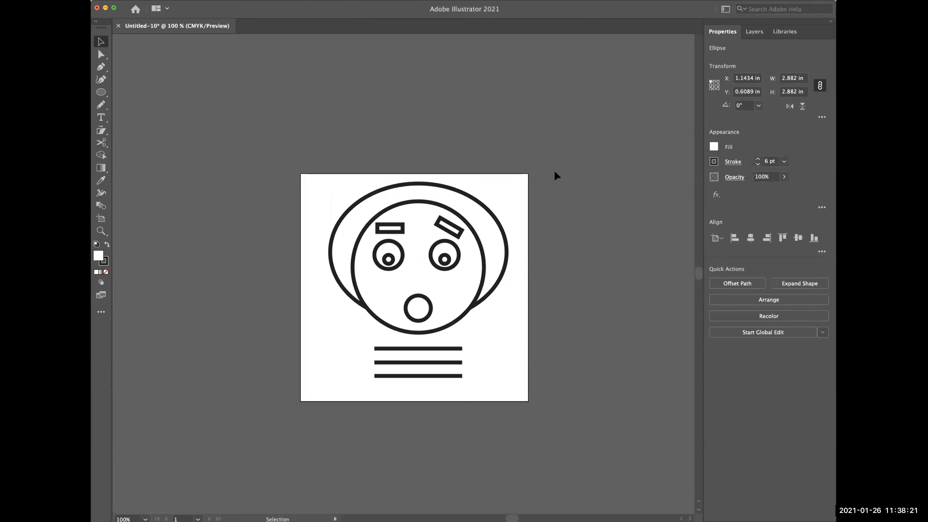
# Replace the three lines below the face with a neck rectangle about 1.3 by 1.02 in, sent to the back.
pyautogui.moveTo(405, 340); pyautogui.dragTo(427, 368)
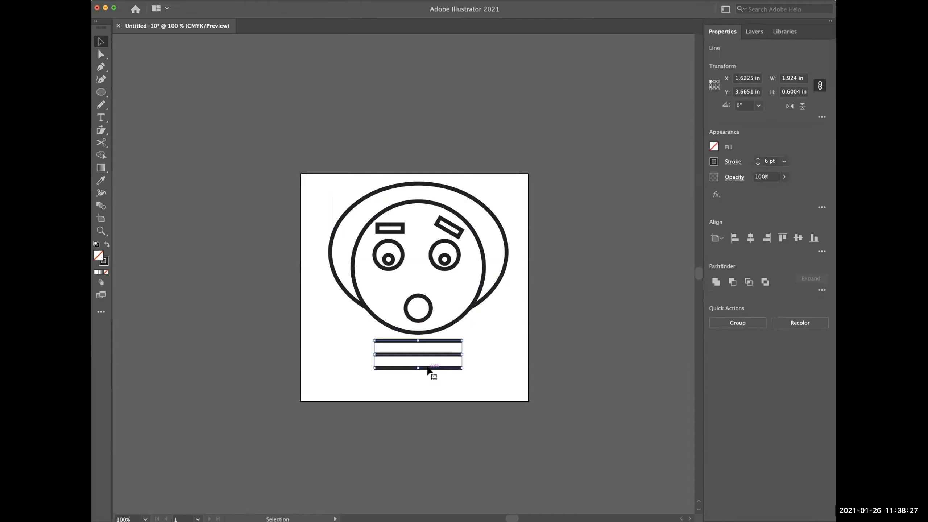
pyautogui.press('Delete')
pyautogui.click(101, 91)
pyautogui.click(125, 92)
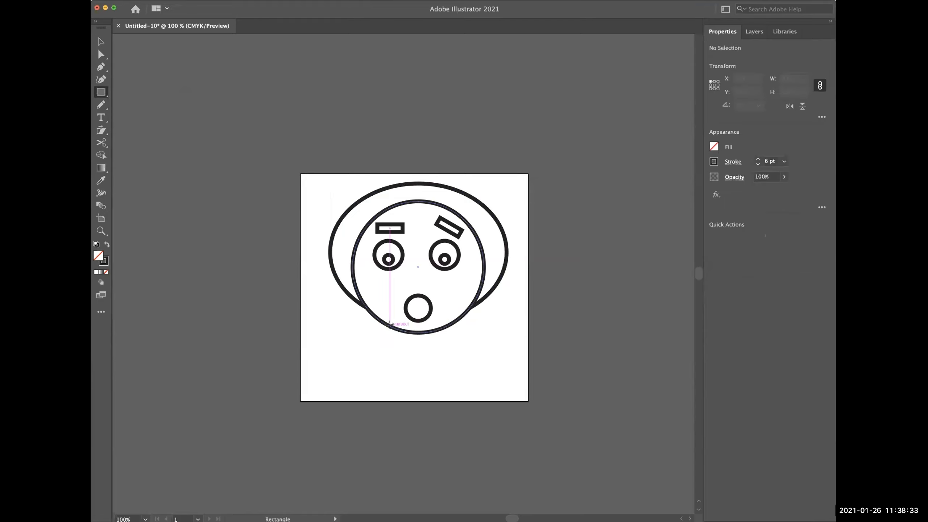
pyautogui.moveTo(389, 324); pyautogui.dragTo(448, 373)
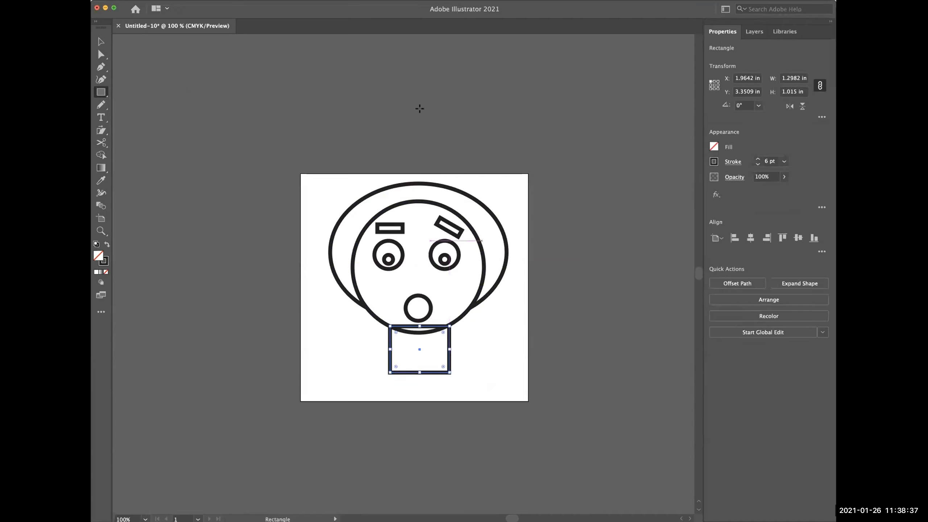
pyautogui.click(186, 0)
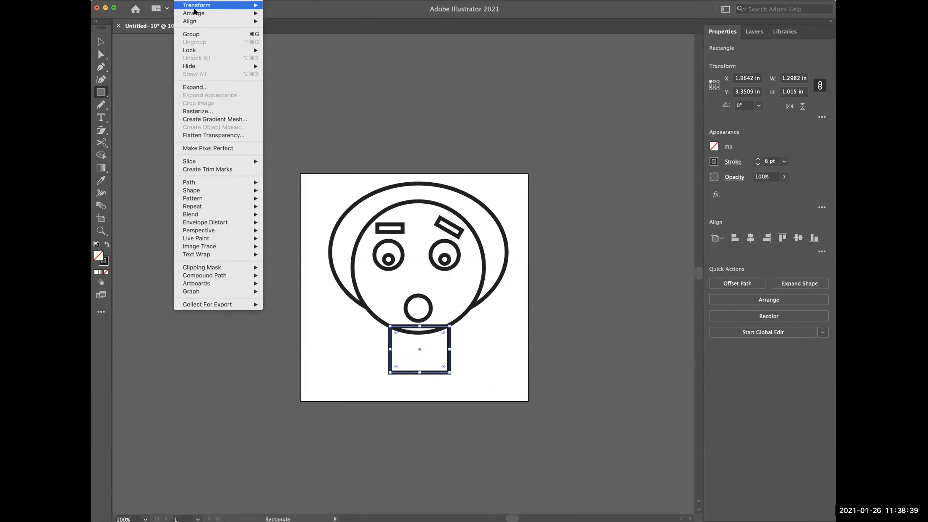
pyautogui.moveTo(195, 14)
pyautogui.click(284, 37)
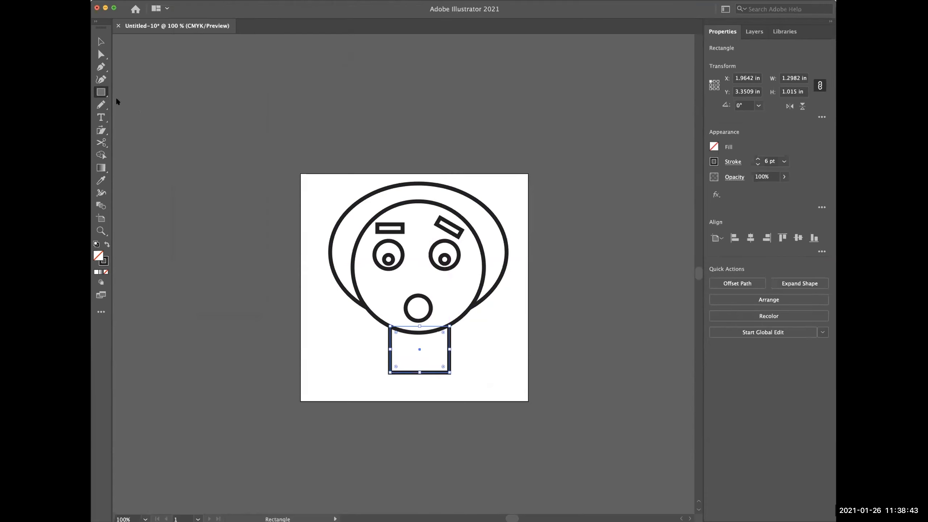
# Draw a shoulder ellipse about 3.94 by 2.33 in overlapping the lower neck and send it to the back.
pyautogui.moveTo(100, 92); pyautogui.dragTo(135, 104)
pyautogui.moveTo(328, 351); pyautogui.dragTo(507, 457)
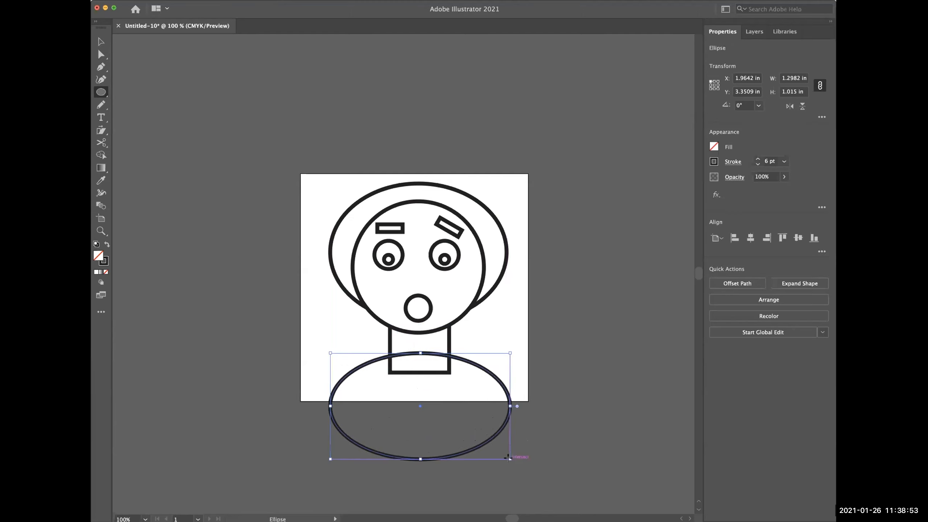
pyautogui.click(185, 0)
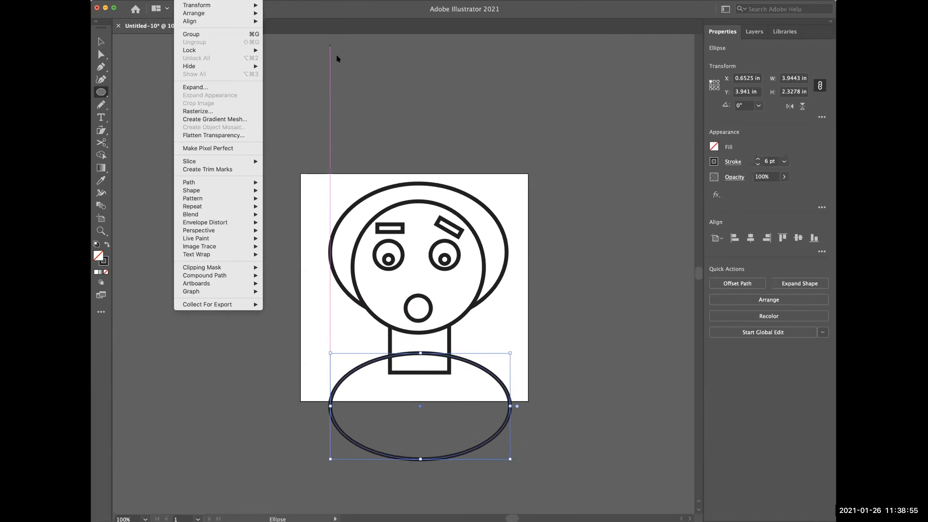
pyautogui.moveTo(194, 13)
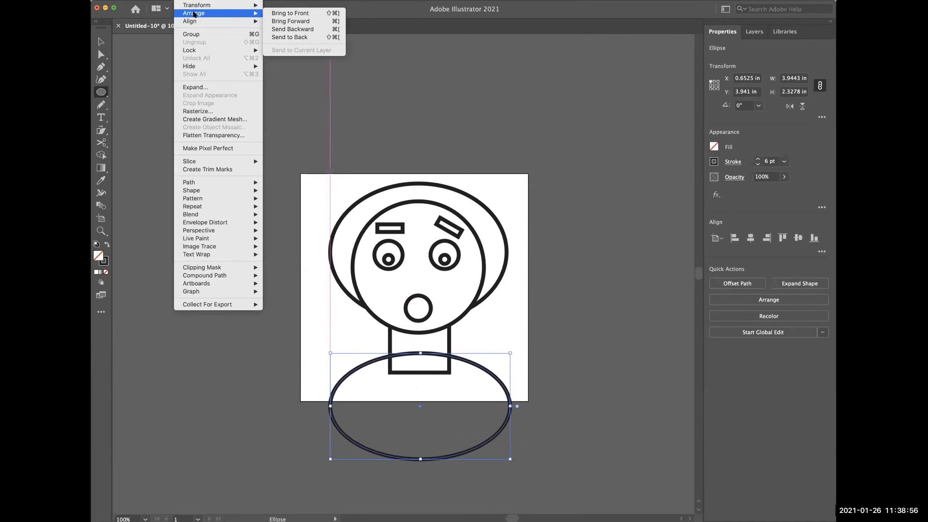
pyautogui.click(288, 37)
# Fill the neck rectangle with white so it hides the shoulder outline behind it.
pyautogui.click(97, 41)
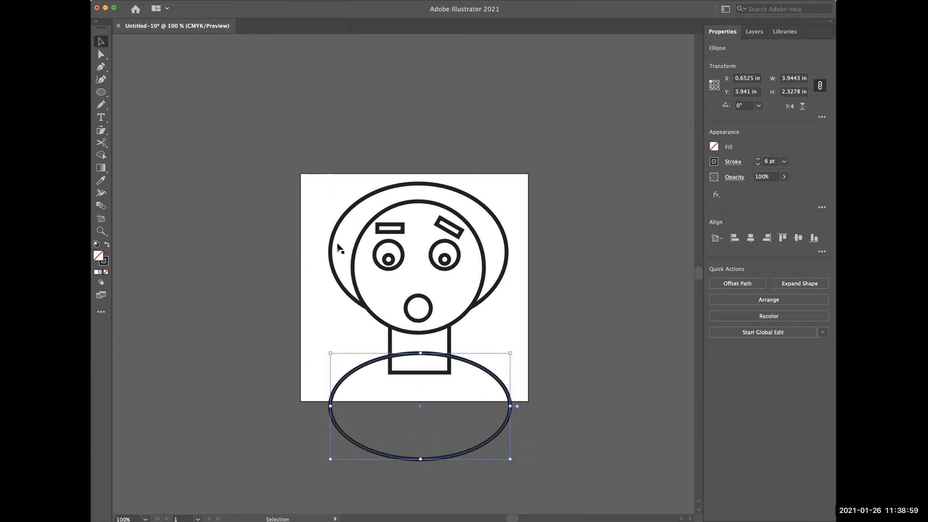
pyautogui.click(448, 330)
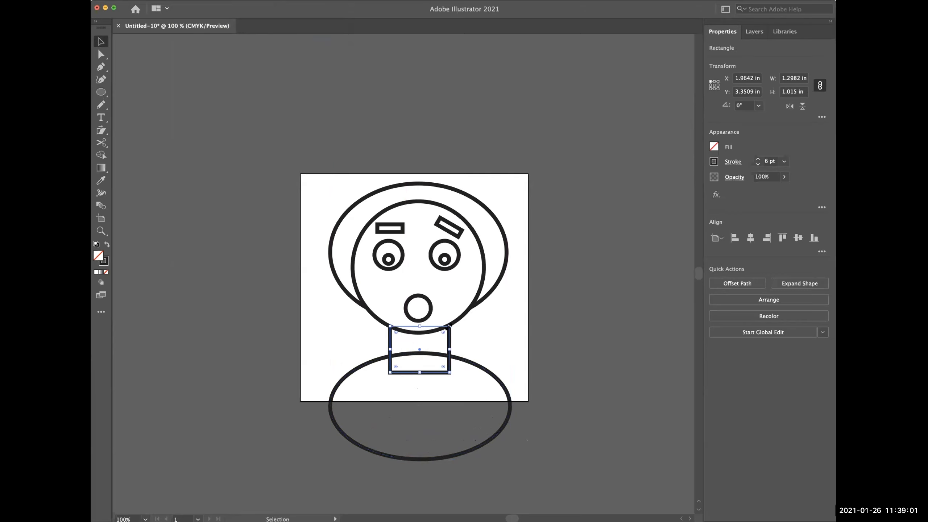
pyautogui.click(713, 147)
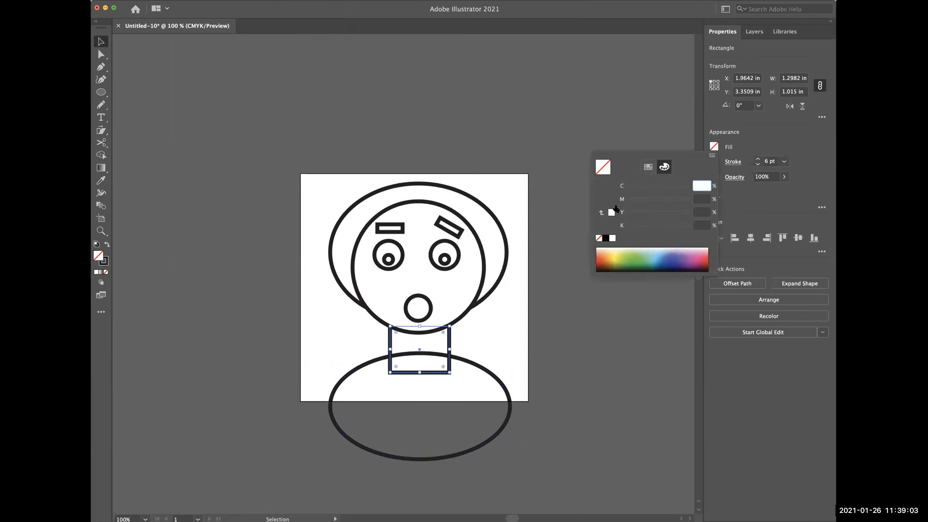
pyautogui.click(611, 212)
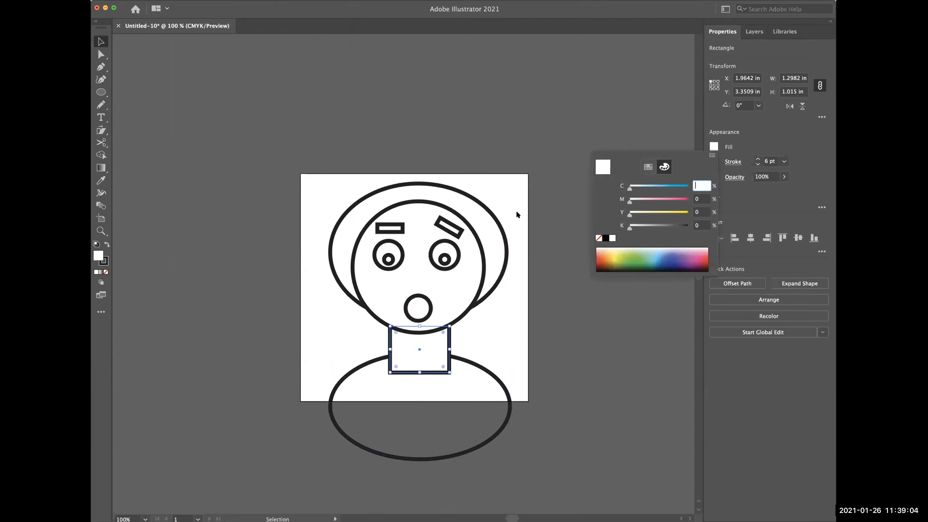
pyautogui.press('Escape')
pyautogui.click(552, 213)
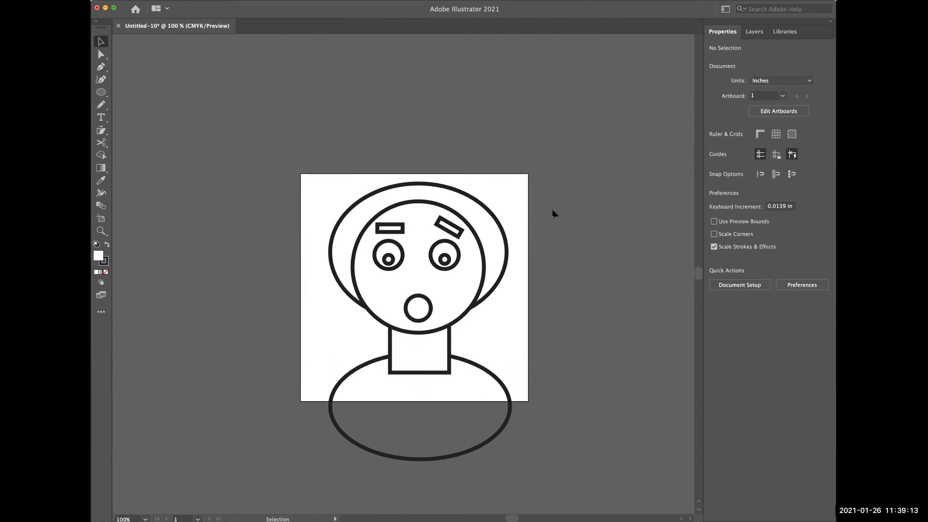
# Shift the whole character about 0.12 in left and enlarge the shoulder ellipse to about 4.55 by 2.77 in.
pyautogui.moveTo(311, 179); pyautogui.dragTo(478, 370)
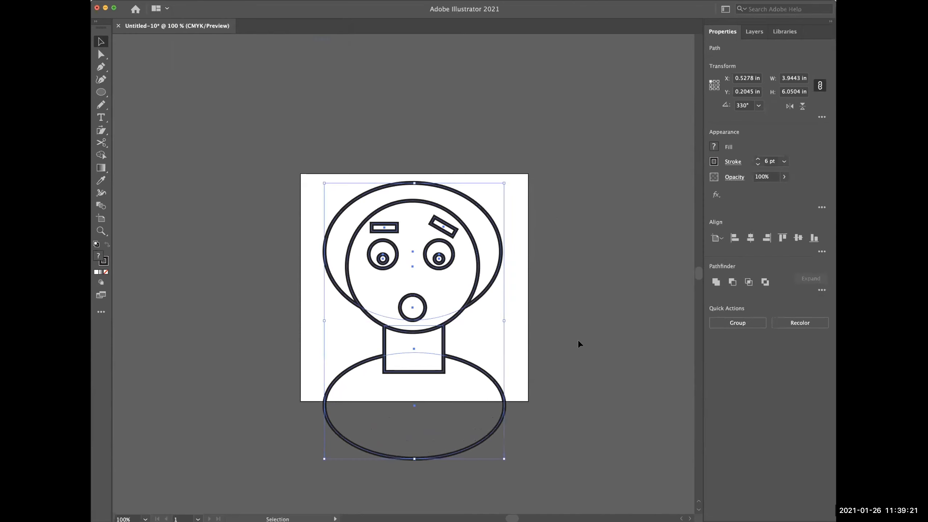
pyautogui.click(579, 341)
pyautogui.click(413, 356)
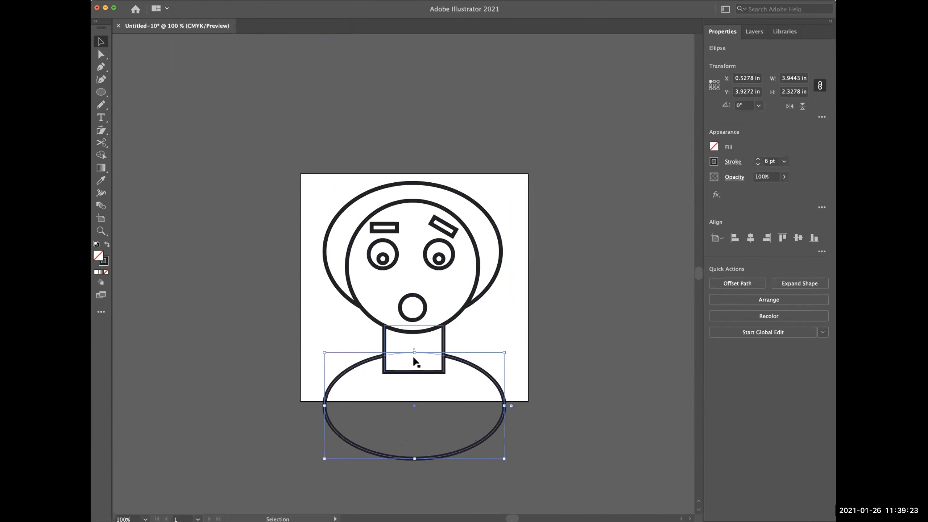
pyautogui.moveTo(414, 353); pyautogui.dragTo(411, 341)
pyautogui.moveTo(413, 460); pyautogui.dragTo(414, 469)
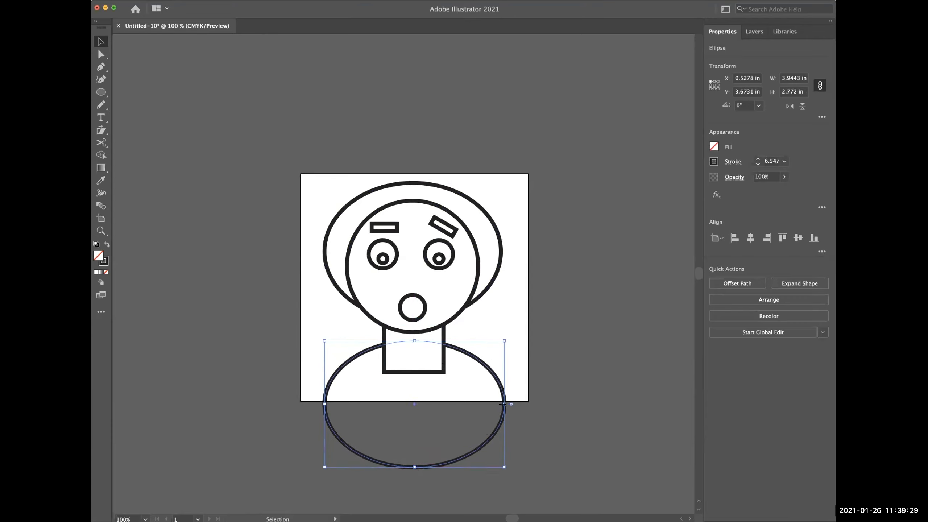
pyautogui.moveTo(503, 404); pyautogui.dragTo(518, 404)
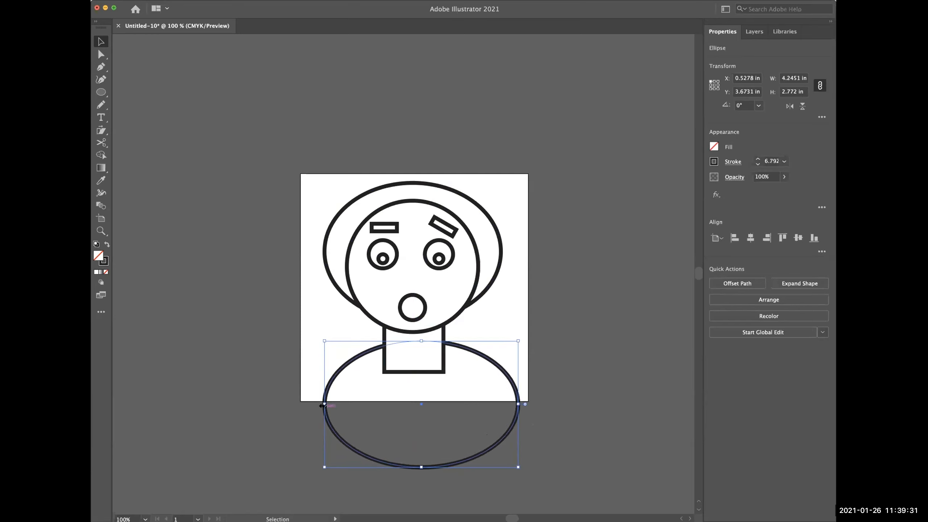
pyautogui.moveTo(324, 405); pyautogui.dragTo(310, 405)
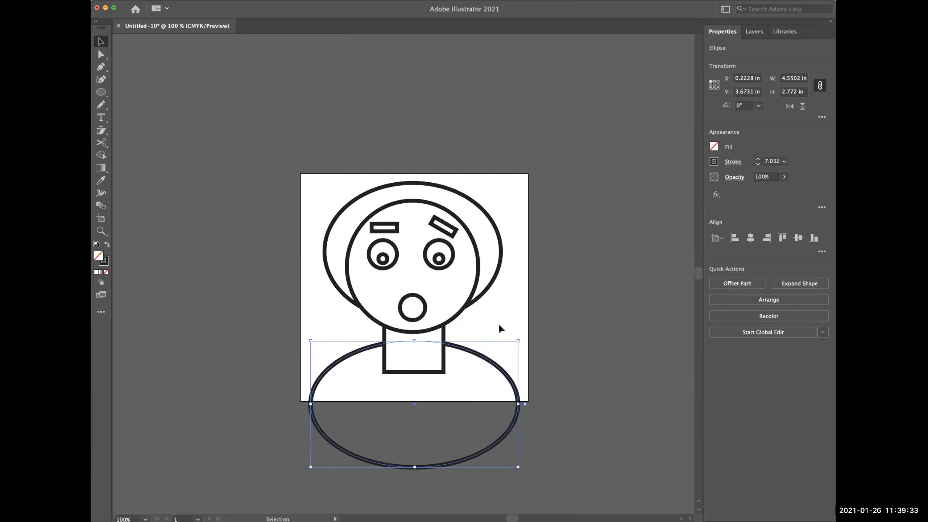
pyautogui.click(563, 305)
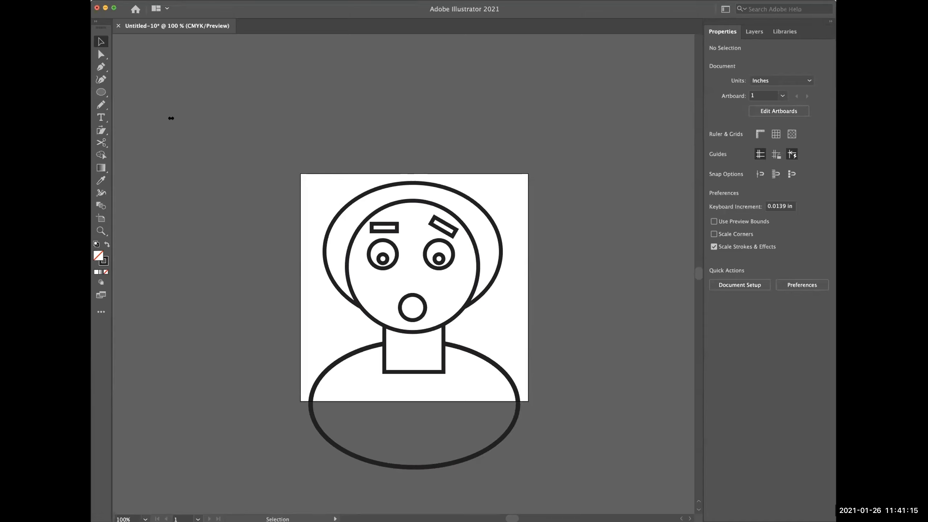
# Draw a small triangle about 0.52 in wide between the eyes as the nose with the Polygon tool.
pyautogui.moveTo(101, 92); pyautogui.dragTo(146, 117)
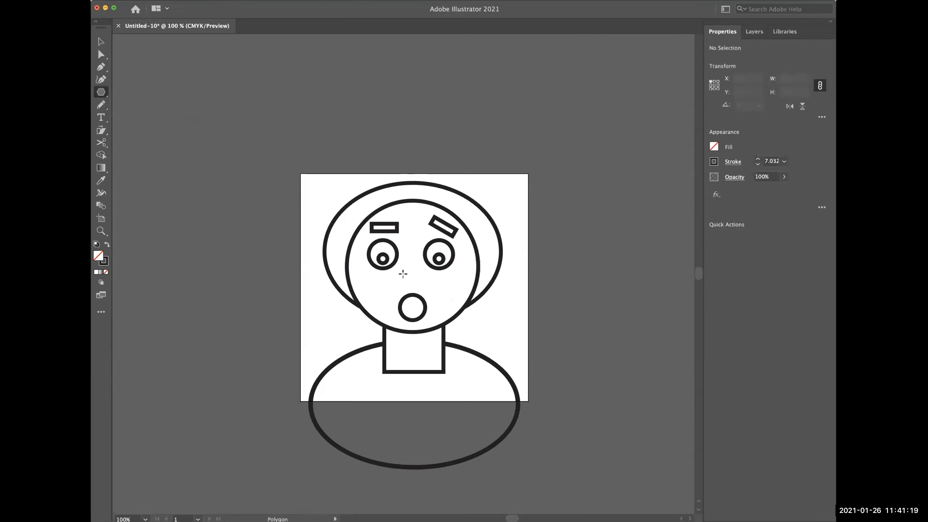
pyautogui.moveTo(405, 272); pyautogui.dragTo(417, 280)
pyautogui.click(102, 54)
pyautogui.click(549, 325)
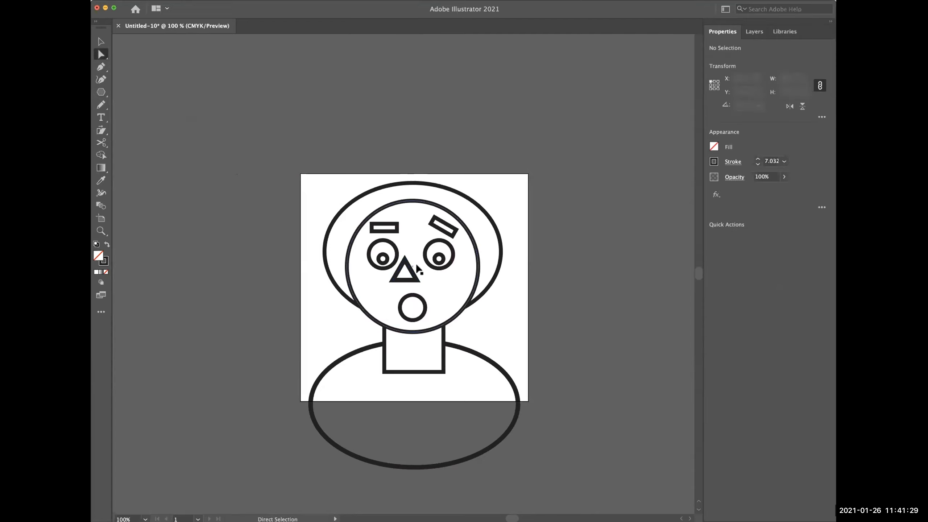
# Move the nose triangle's top anchor point below its base to about Y 2.5 in and center the shape above the mouth.
pyautogui.moveTo(405, 258); pyautogui.dragTo(404, 290)
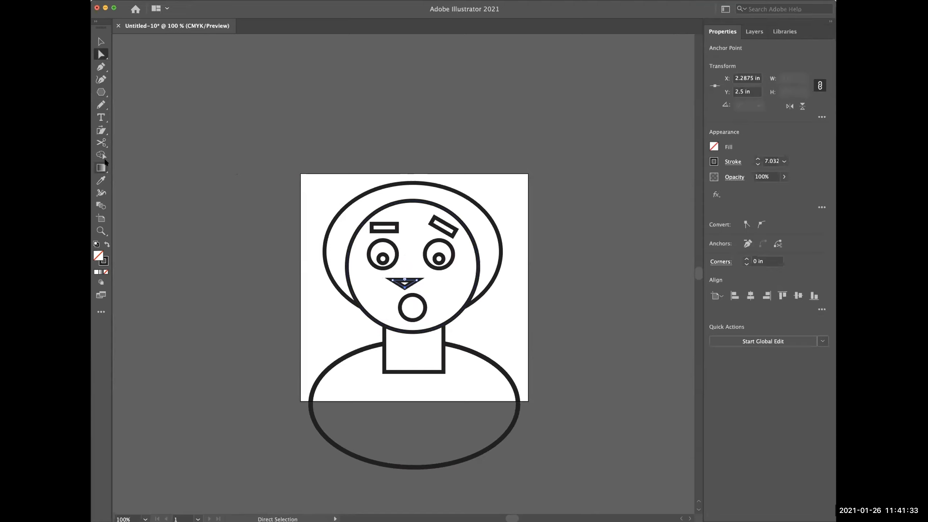
pyautogui.click(101, 41)
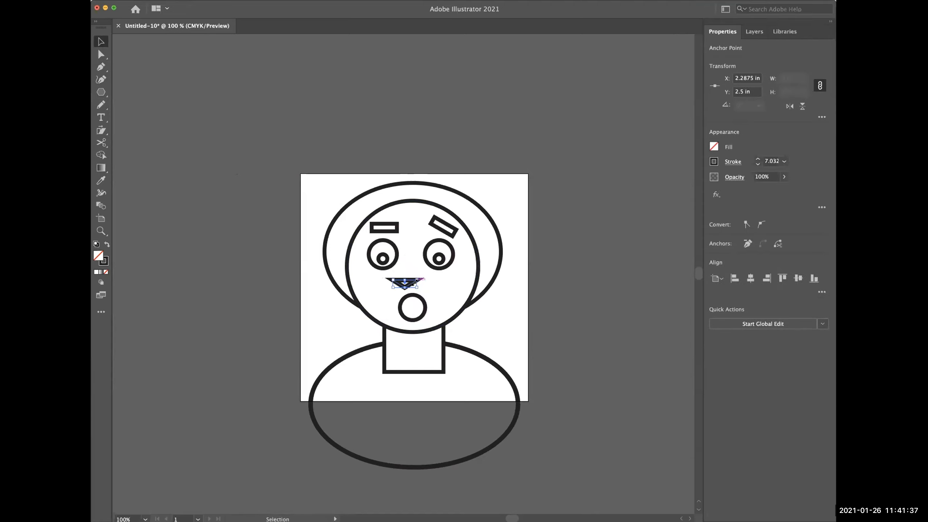
pyautogui.moveTo(406, 287); pyautogui.dragTo(414, 286)
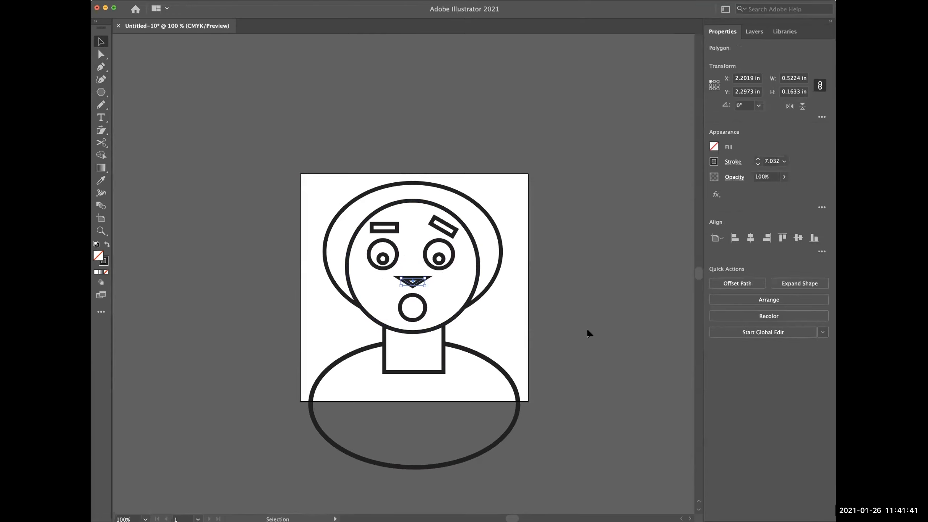
pyautogui.click(588, 331)
# Remove the stroke from the nose triangle and fill it with black.
pyautogui.click(416, 284)
pyautogui.click(713, 161)
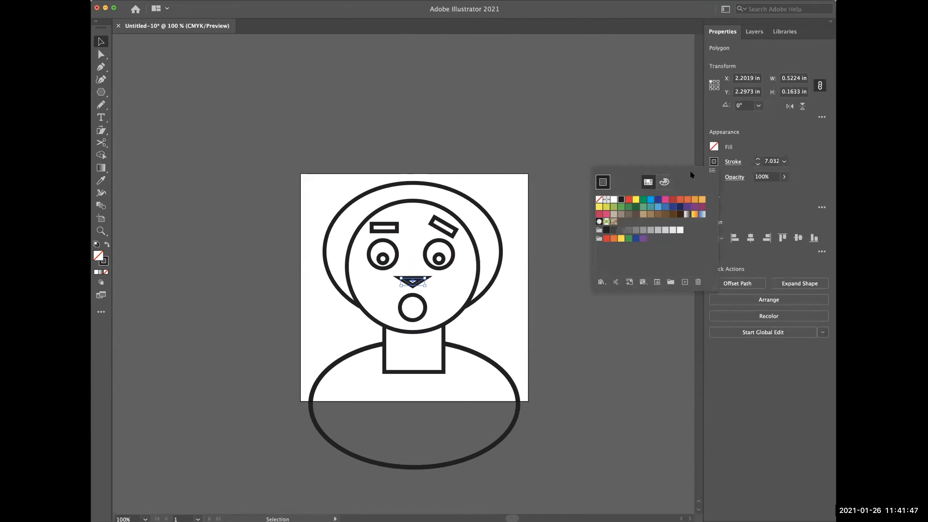
pyautogui.click(598, 200)
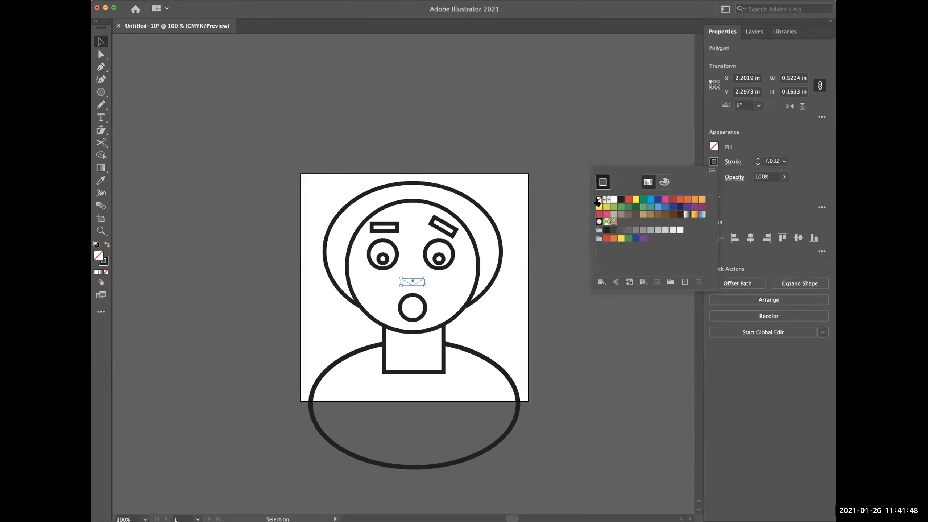
pyautogui.click(713, 146)
pyautogui.click(713, 146)
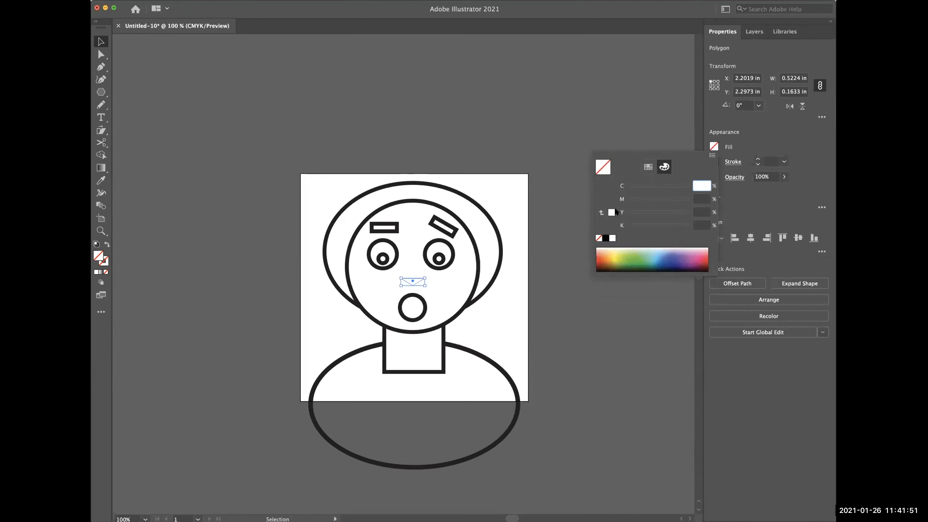
pyautogui.click(605, 238)
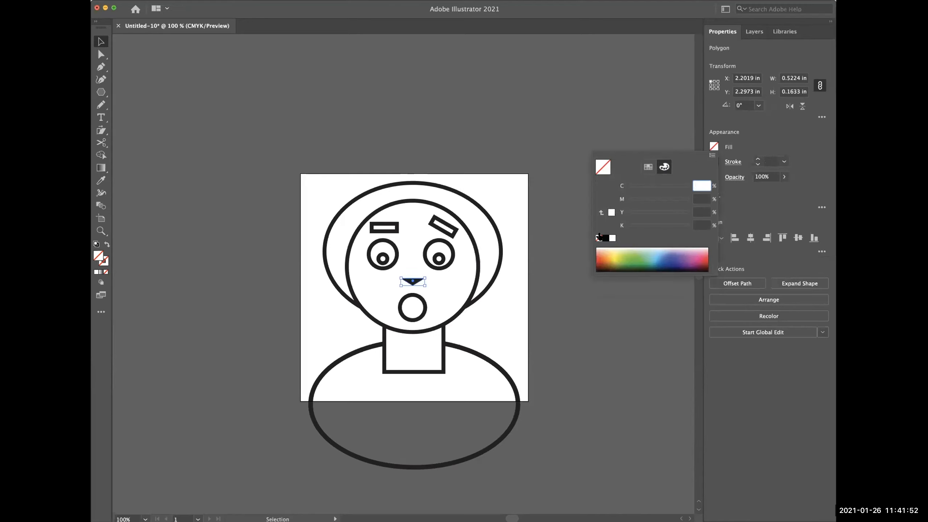
pyautogui.click(529, 151)
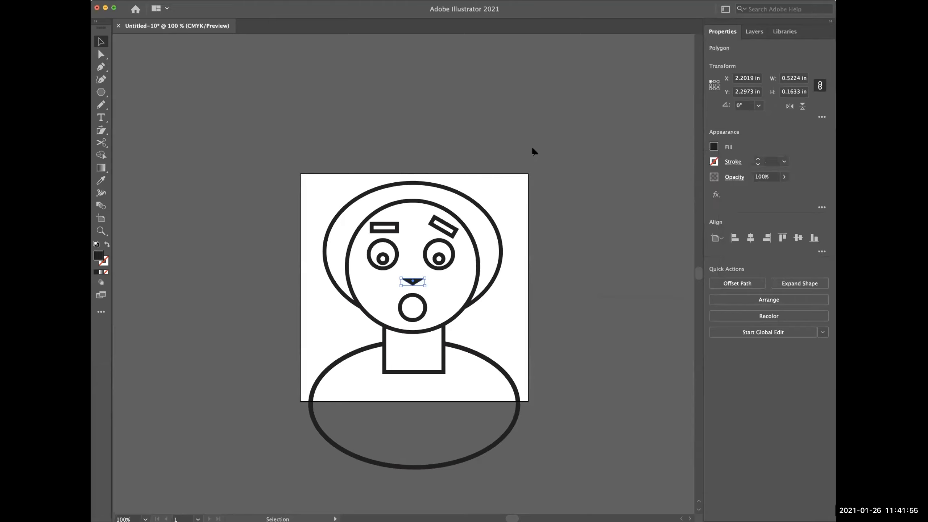
pyautogui.click(532, 148)
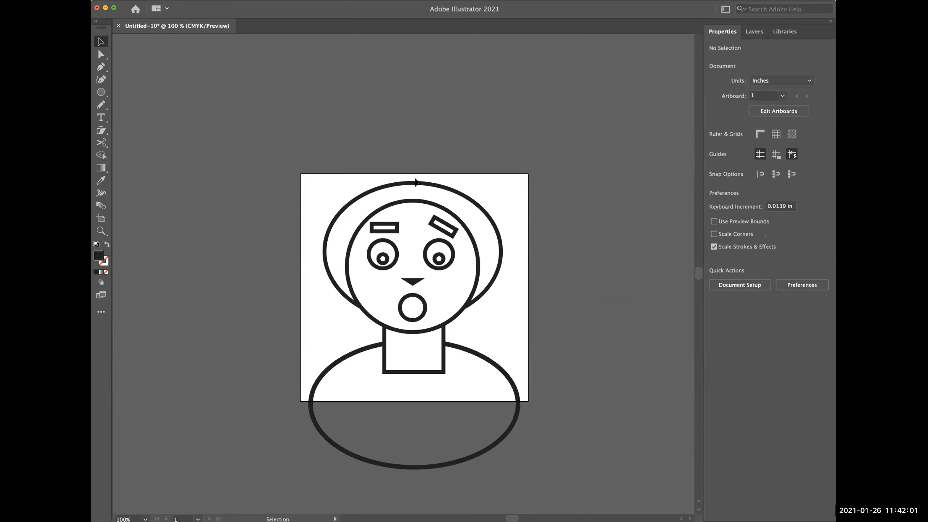
# Stretch the hair ellipse upward until it extends slightly past the artboard's top edge.
pyautogui.click(410, 182)
pyautogui.moveTo(409, 180); pyautogui.dragTo(412, 164)
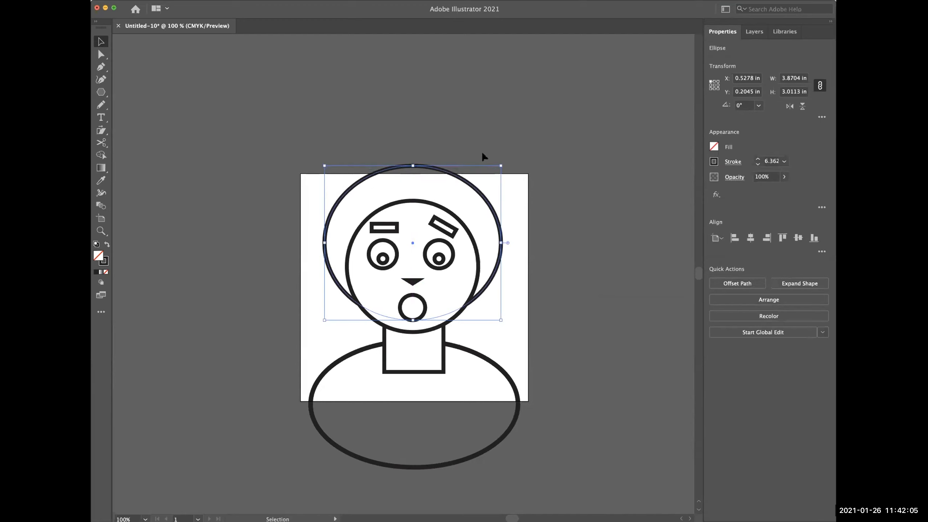
pyautogui.click(472, 134)
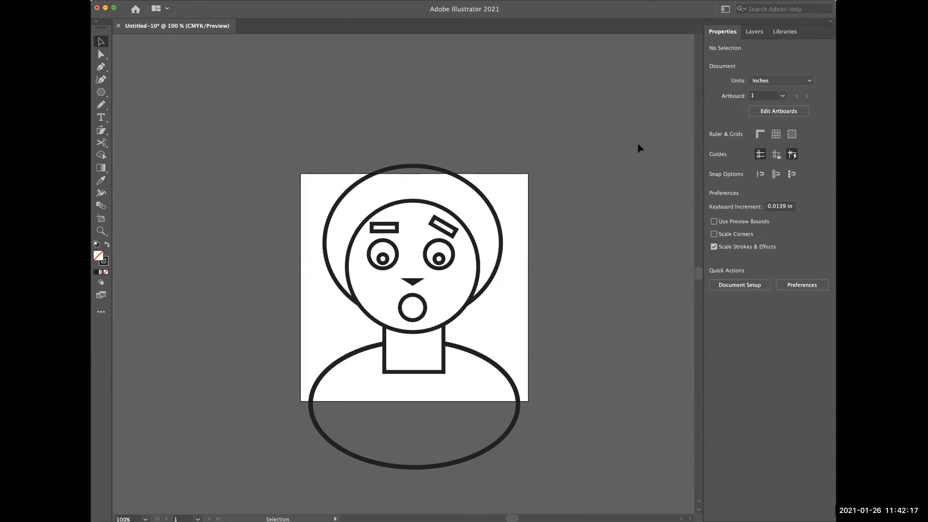
pyautogui.scroll(-1, 640, 148)
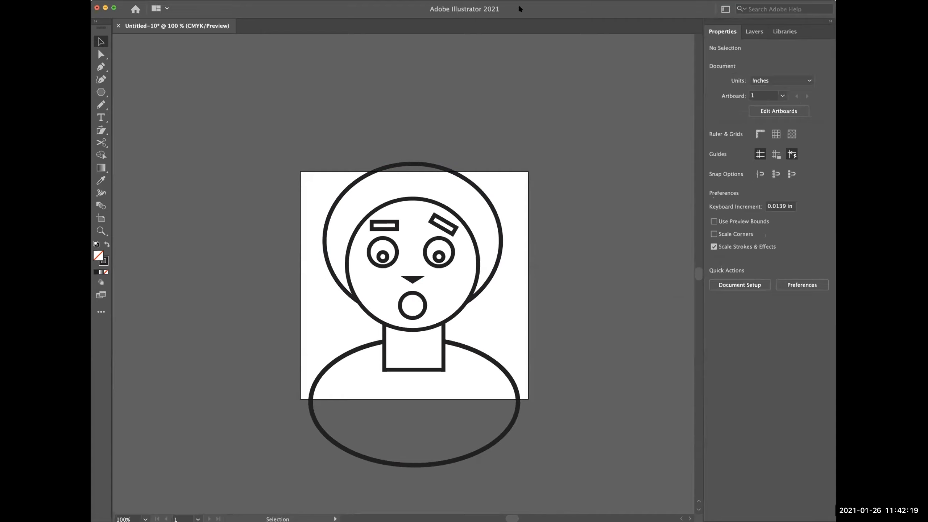